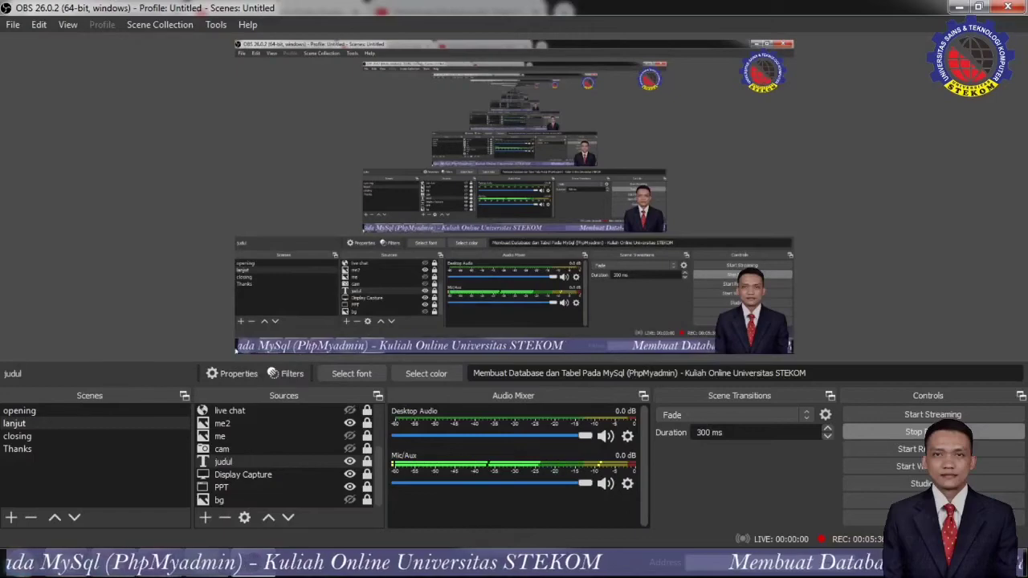
Bring Chrome forward, glance at the YouTube and SIAKAD tabs, open a new tab, then the Start menu.
{"action": "mouse_move", "coordinate": [114, 564]}
{"action": "left_click", "coordinate": [113, 485]}
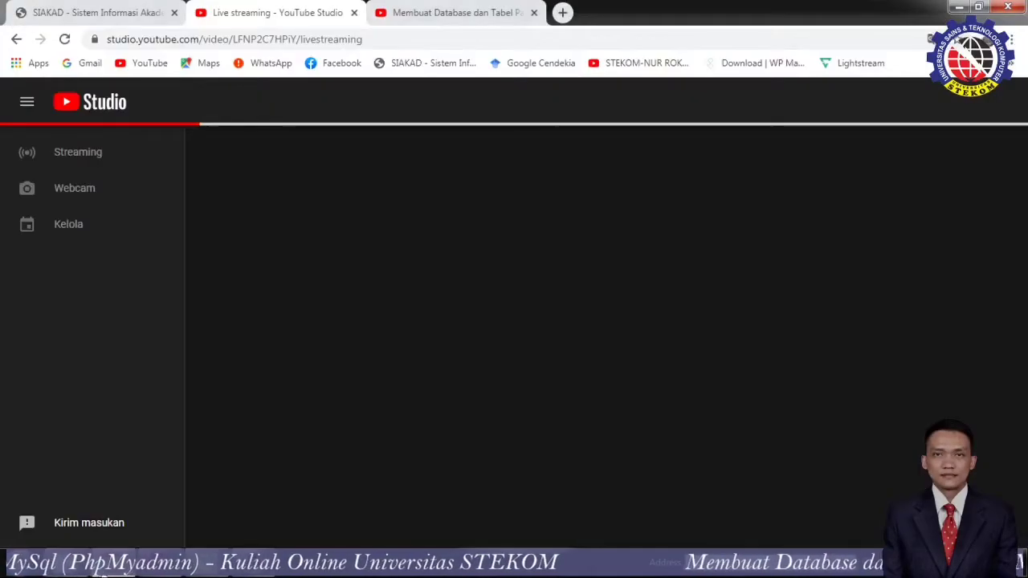
{"action": "left_click", "coordinate": [402, 21]}
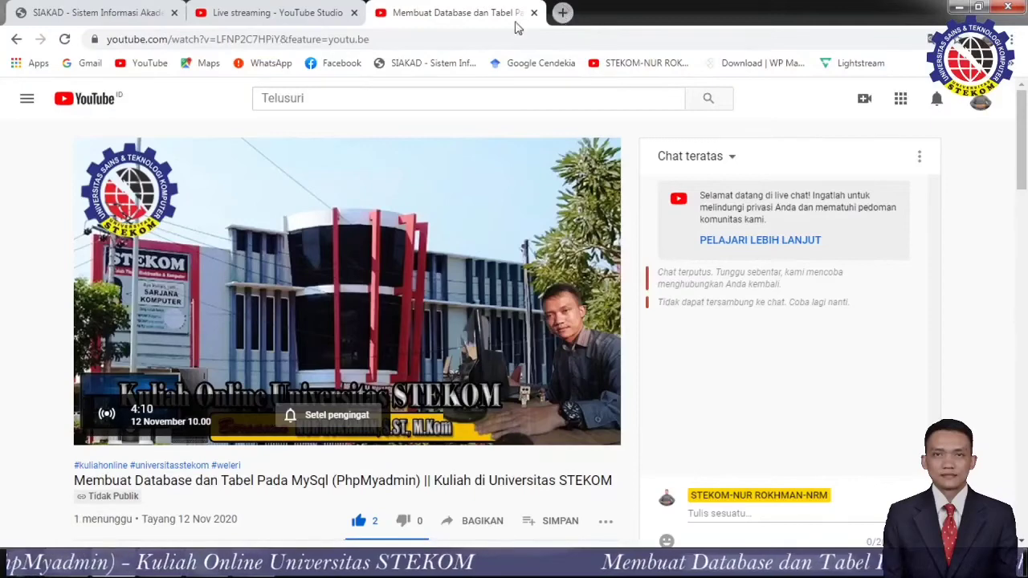
{"action": "left_click", "coordinate": [128, 12]}
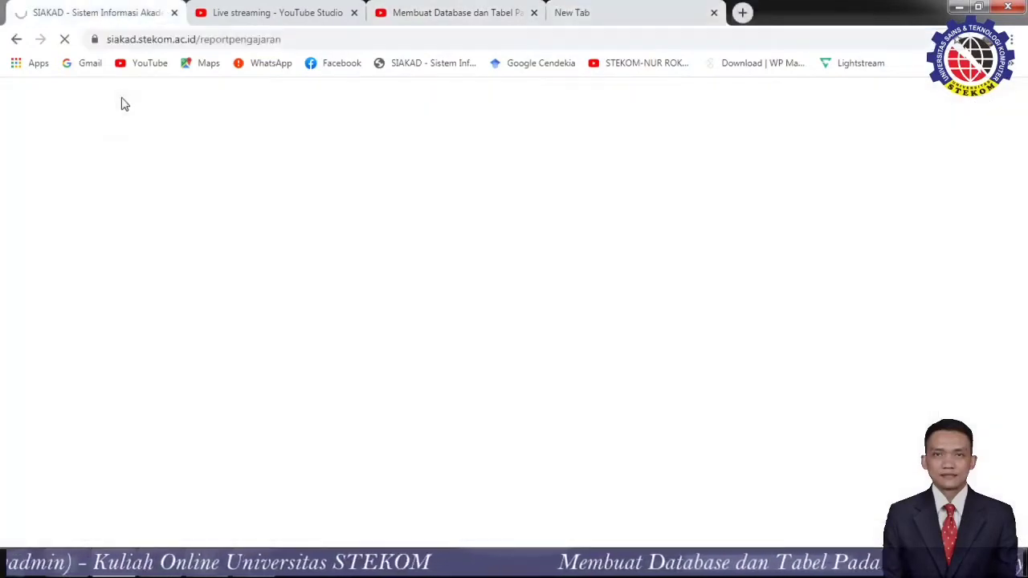
{"action": "left_click", "coordinate": [608, 8]}
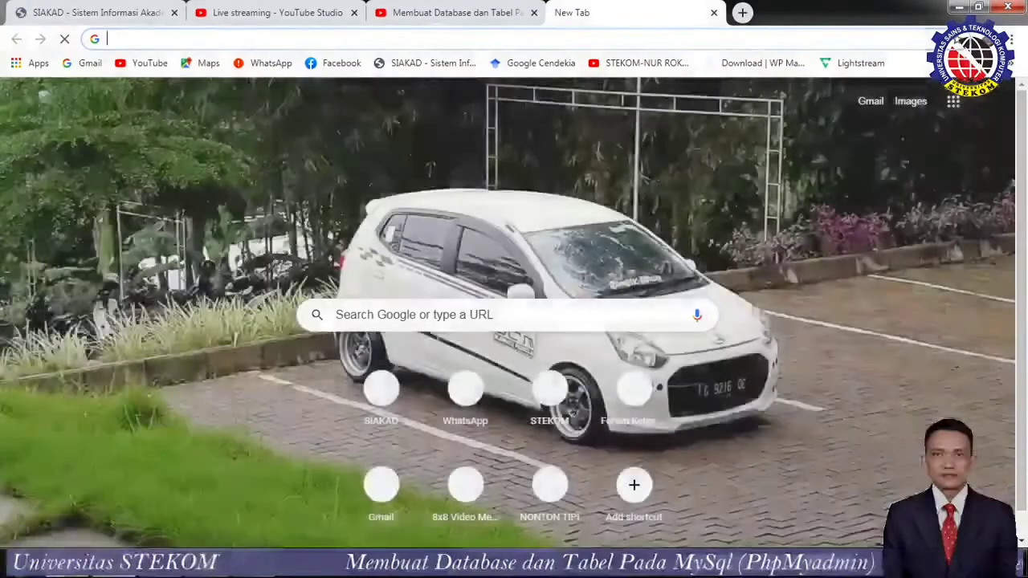
{"action": "key", "text": "super"}
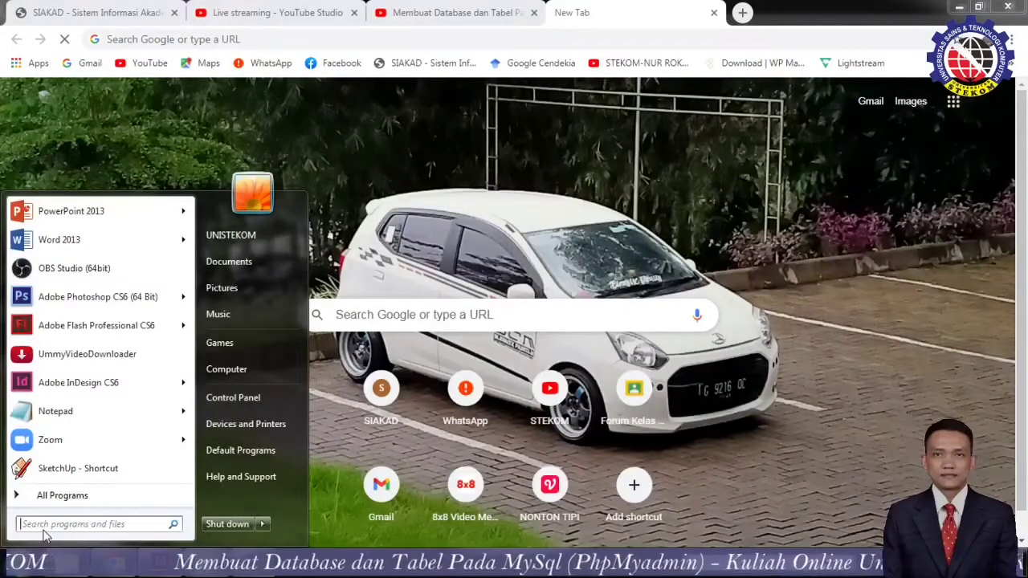
Search the Start menu for 'xam' and launch XAMPP Control Panel.
{"action": "type", "text": "xam"}
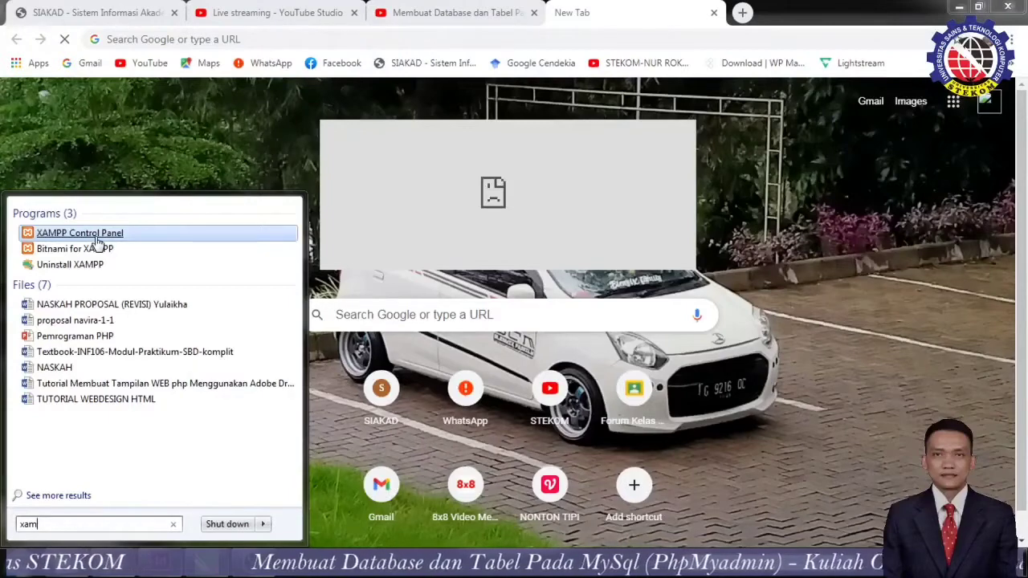
{"action": "left_click", "coordinate": [97, 236]}
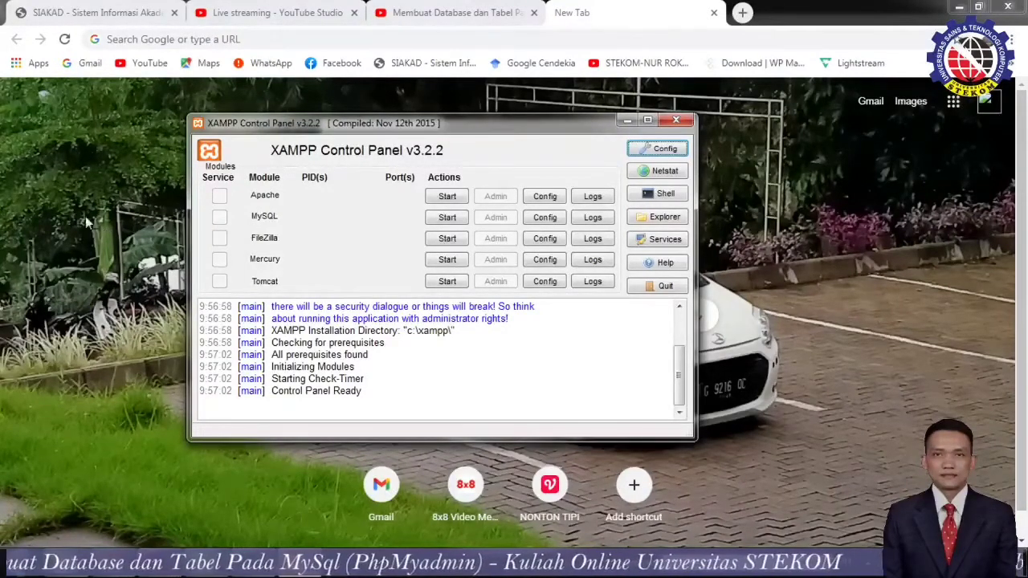
Centre the XAMPP window, start the Apache and MySQL modules, and return to Chrome.
{"action": "left_click_drag", "start_coordinate": [482, 119], "coordinate": [549, 123]}
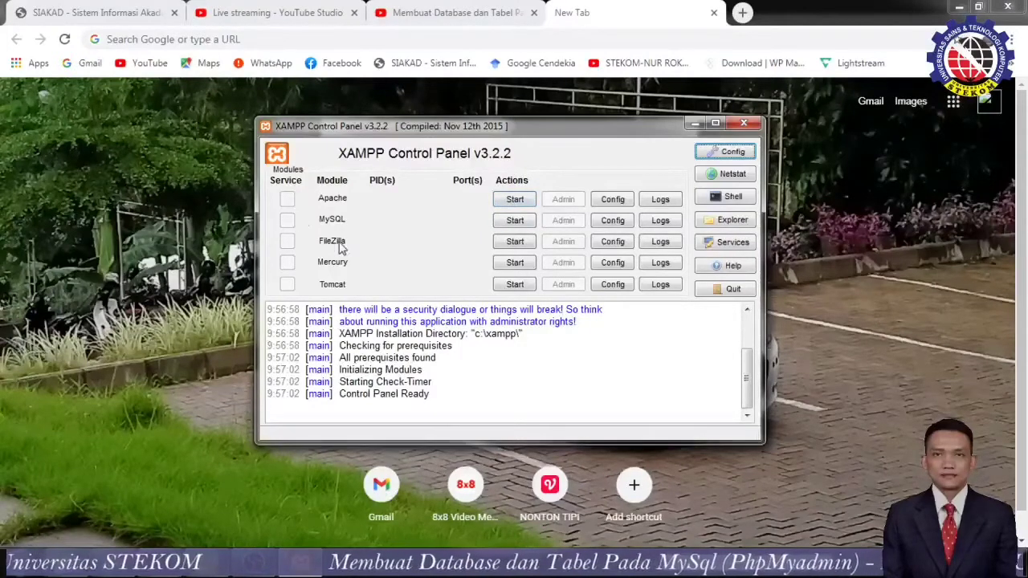
{"action": "left_click", "coordinate": [515, 199]}
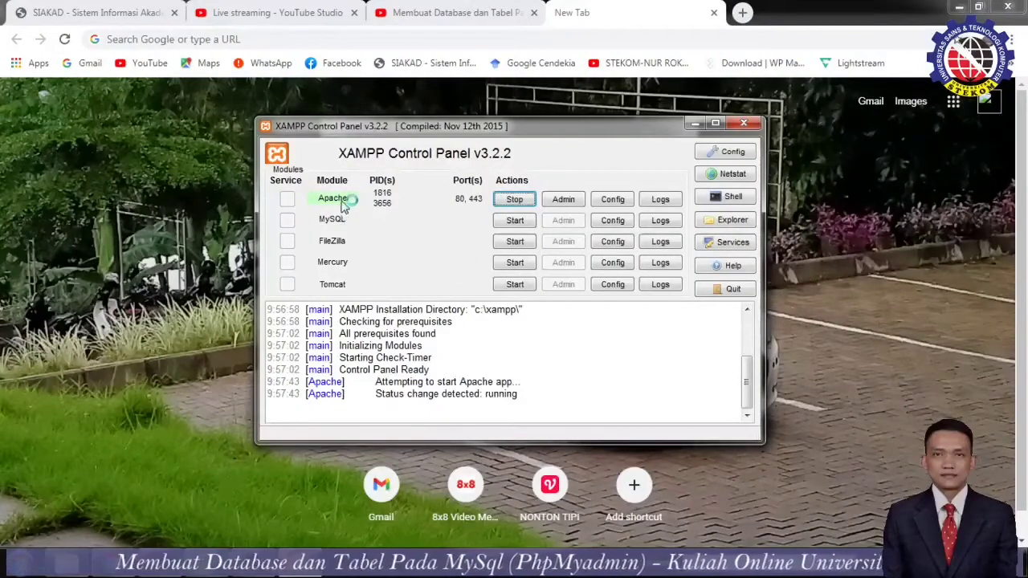
{"action": "left_click", "coordinate": [515, 221]}
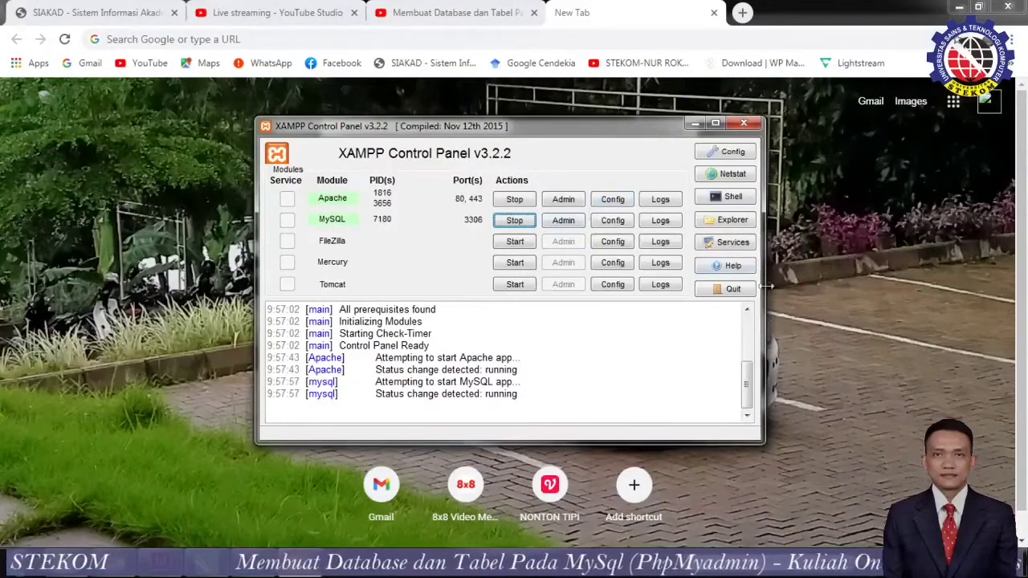
{"action": "left_click", "coordinate": [603, 39]}
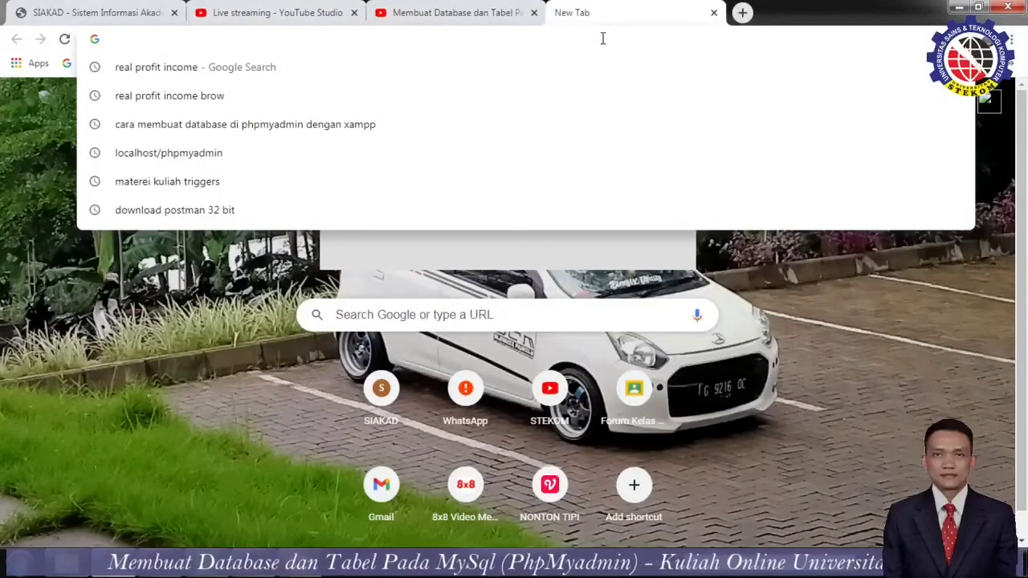
Load localhost/phpmyadmin/ in the new Chrome tab.
{"action": "type", "text": "loc"}
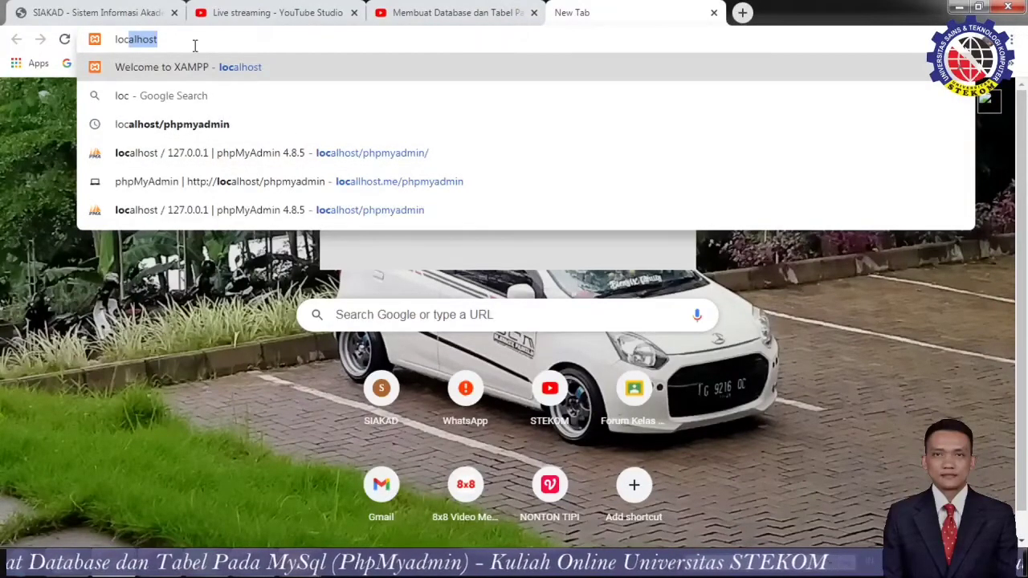
{"action": "key", "text": "Right"}
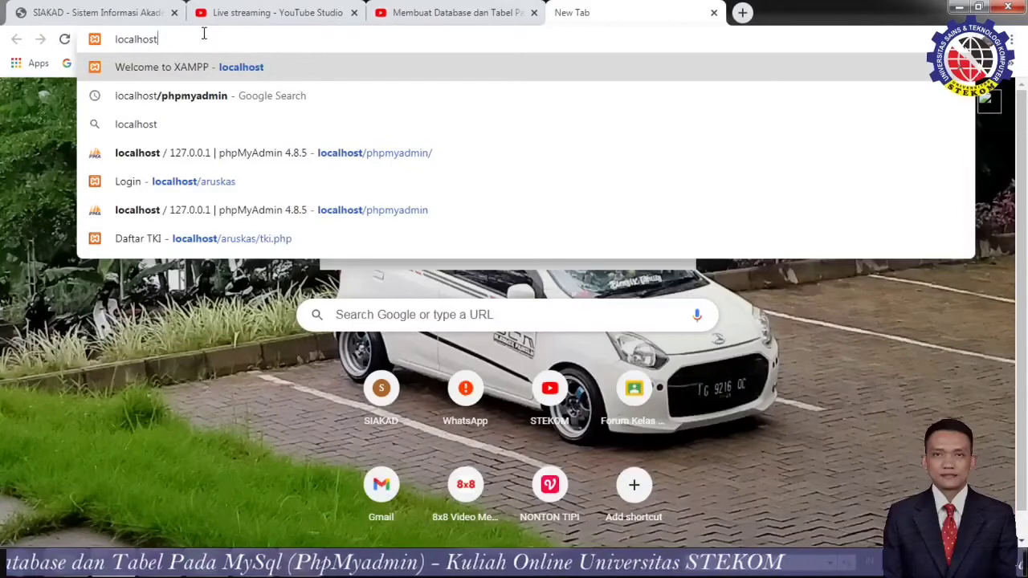
{"action": "type", "text": "/php"}
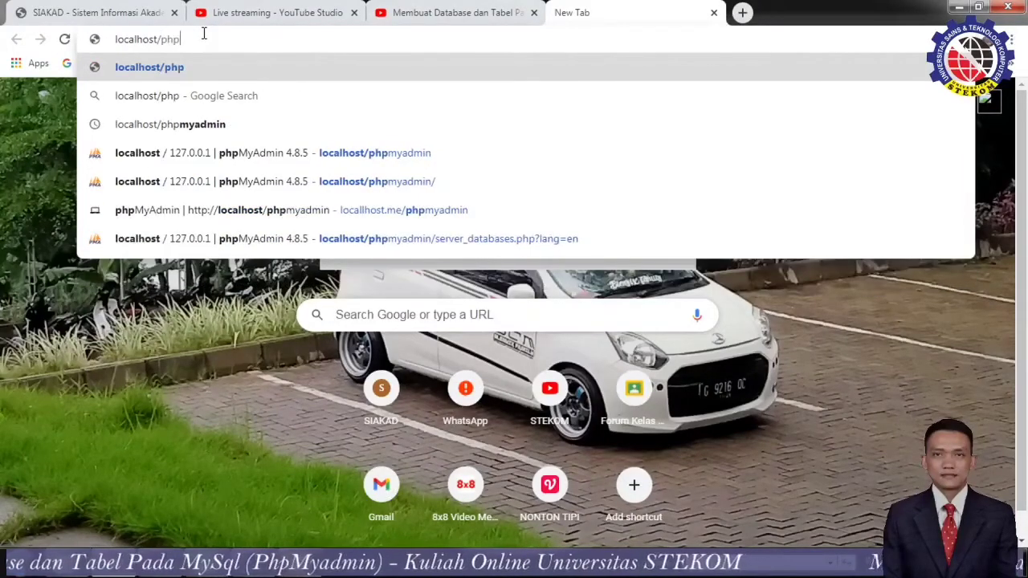
{"action": "type", "text": "myad"}
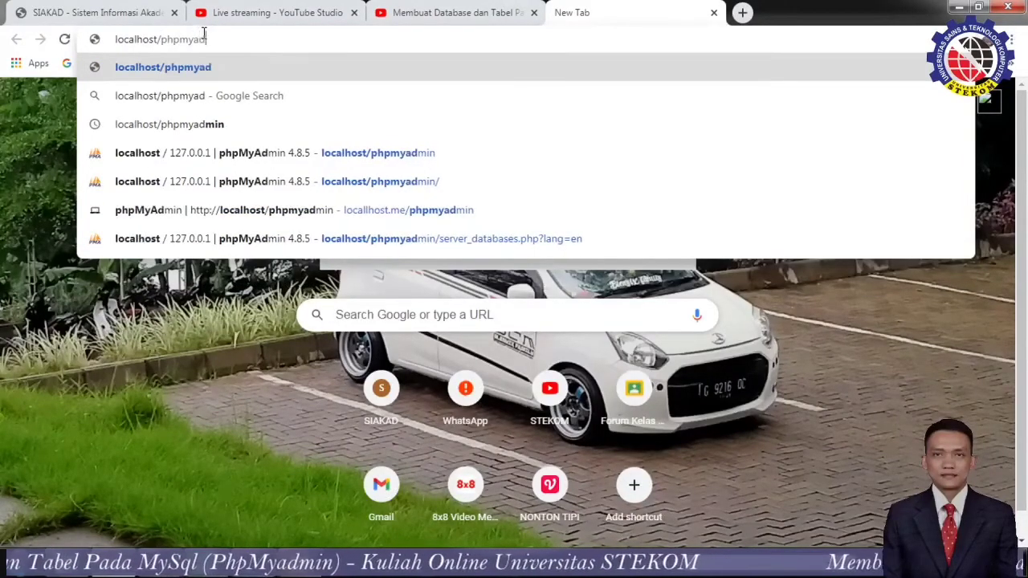
{"action": "type", "text": "min/"}
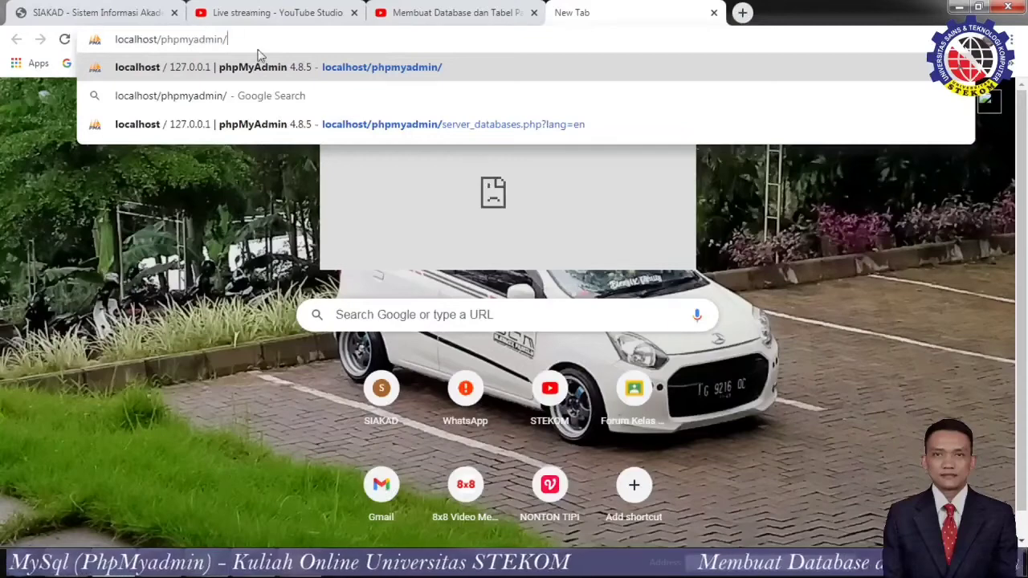
{"action": "key", "text": "Return"}
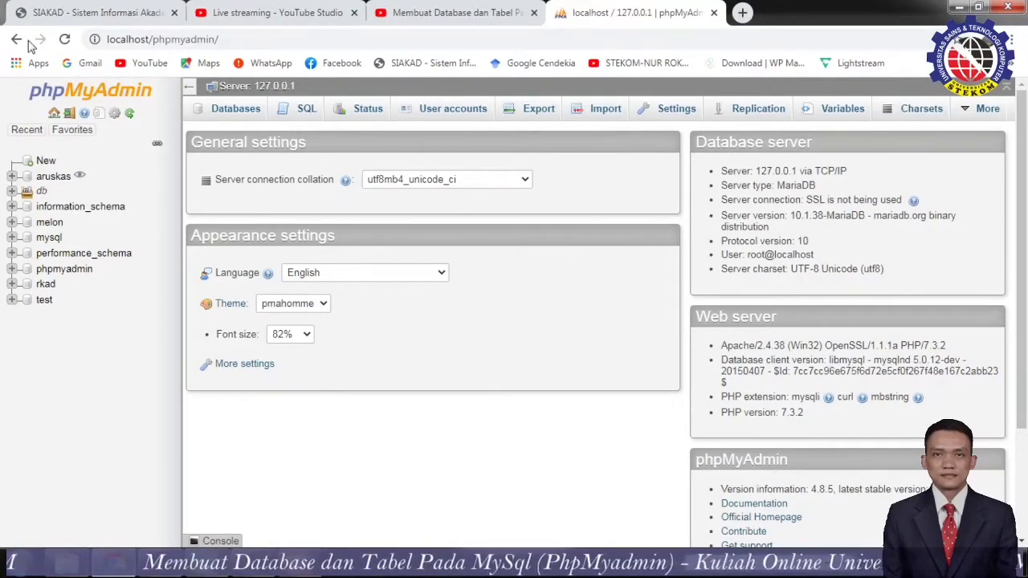
Minimise the XAMPP window and open phpMyAdmin's Databases list of 10 databases.
{"action": "mouse_move", "coordinate": [253, 564]}
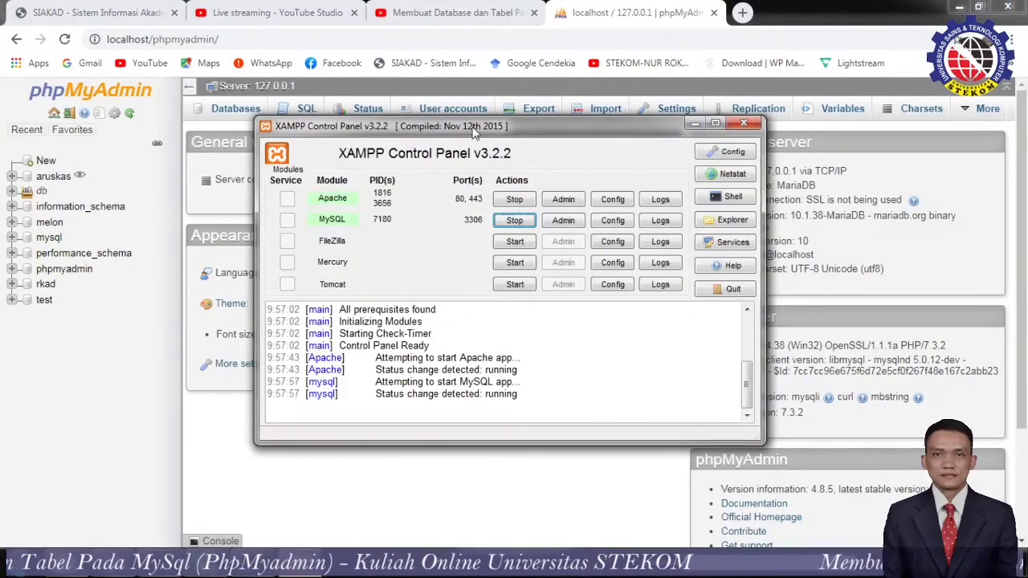
{"action": "left_click_drag", "start_coordinate": [467, 126], "coordinate": [473, 209]}
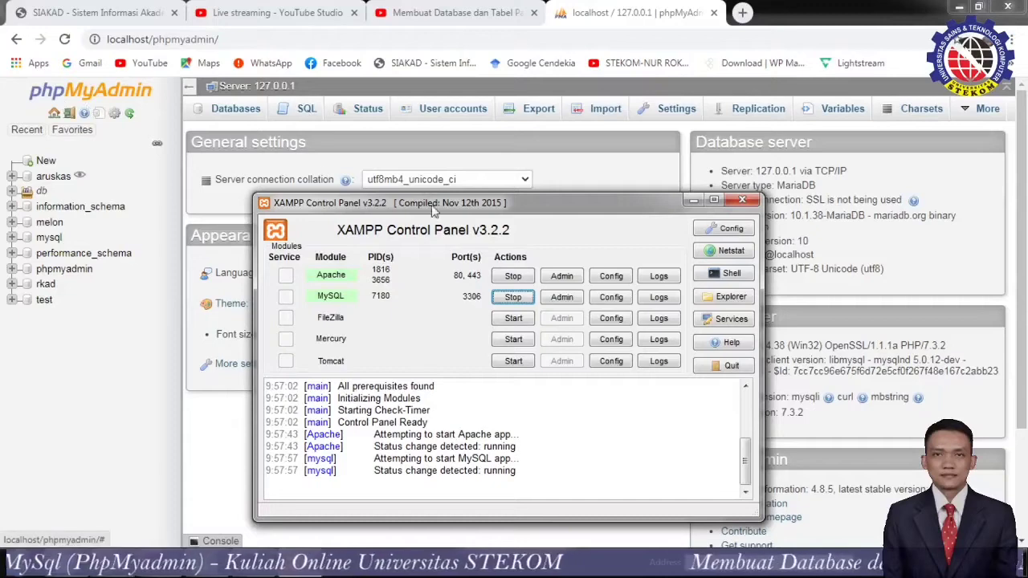
{"action": "left_click", "coordinate": [566, 144]}
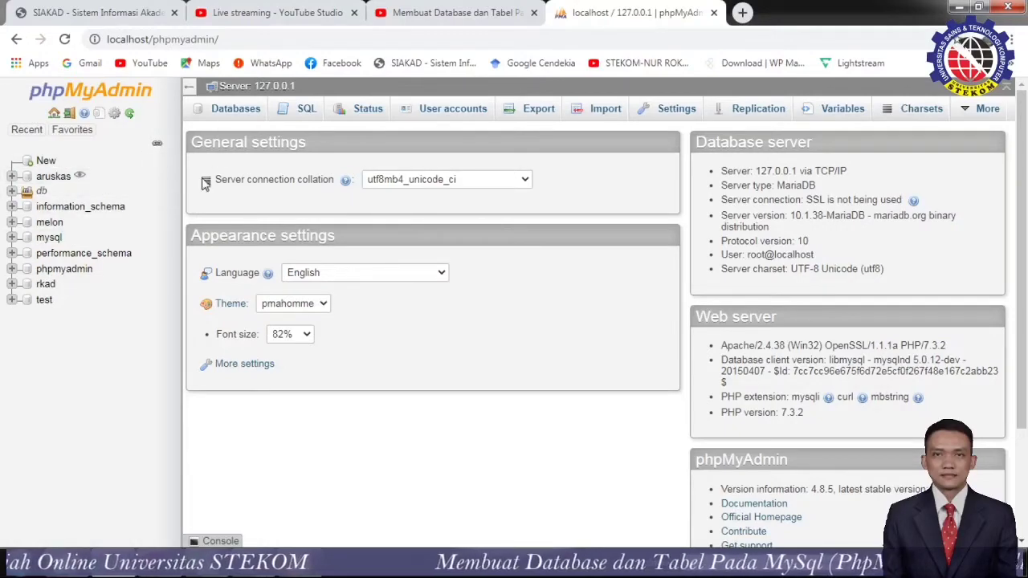
{"action": "left_click", "coordinate": [227, 121]}
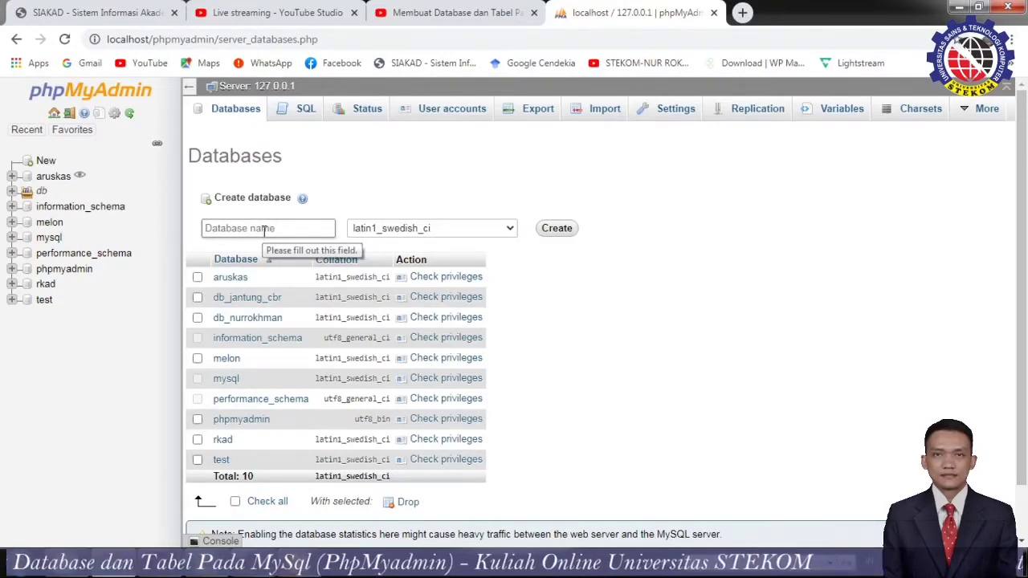
Create the database_server database with latin1_swedish_ci collation, fixing the underscore in the name.
{"action": "left_click", "coordinate": [264, 228]}
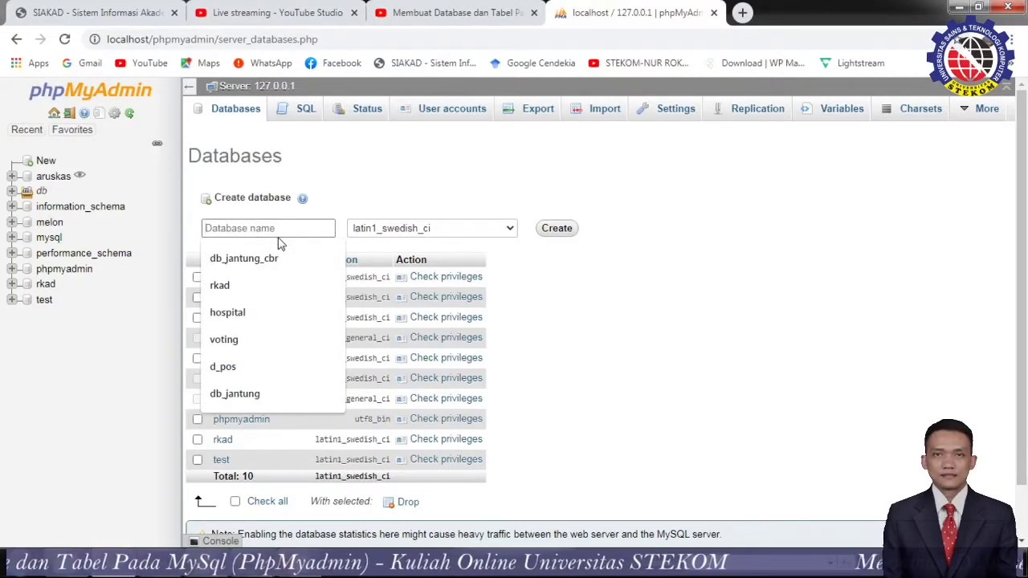
{"action": "type", "text": "database"}
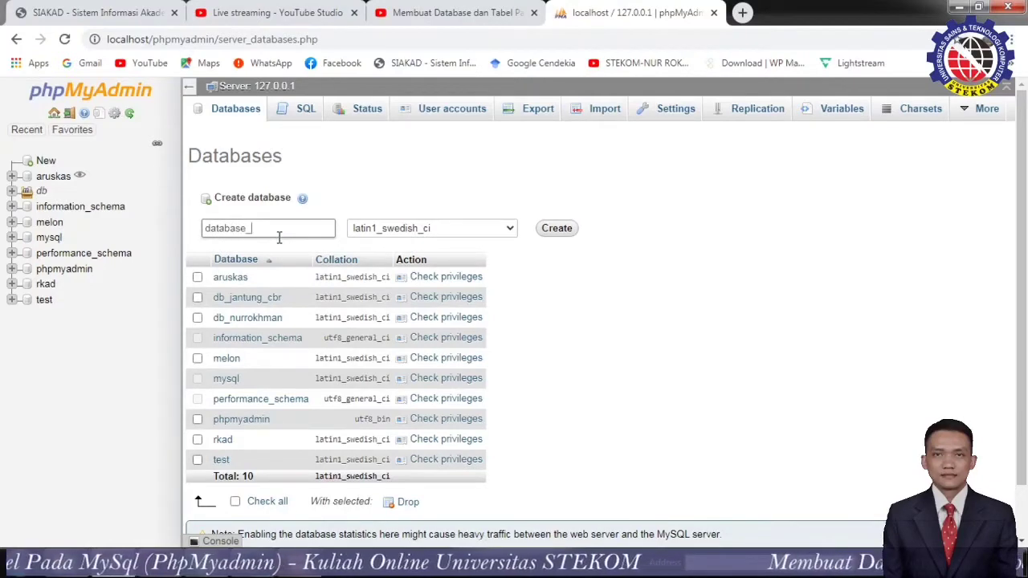
{"action": "type", "text": "_server"}
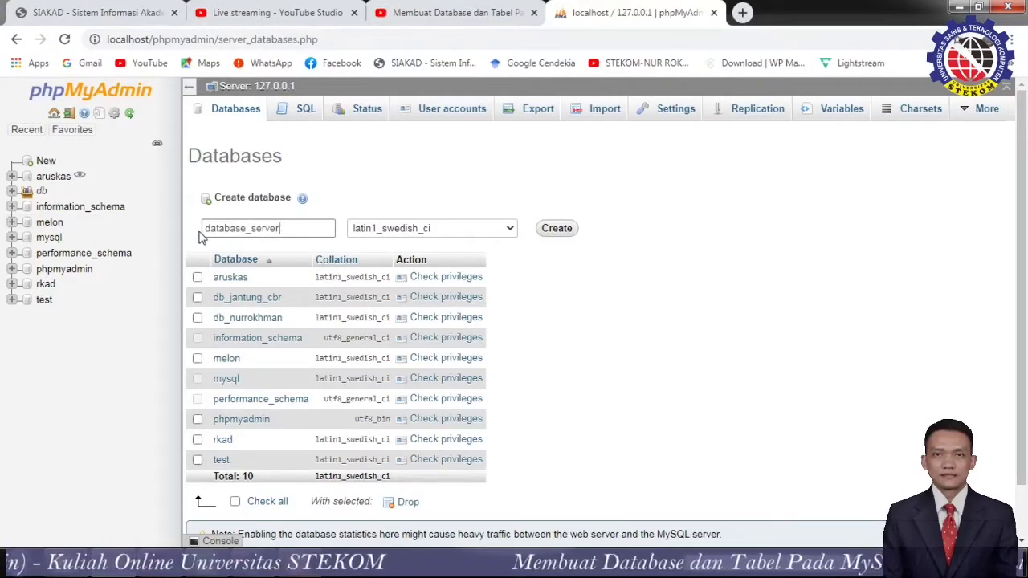
{"action": "left_click_drag", "start_coordinate": [206, 228], "coordinate": [273, 232]}
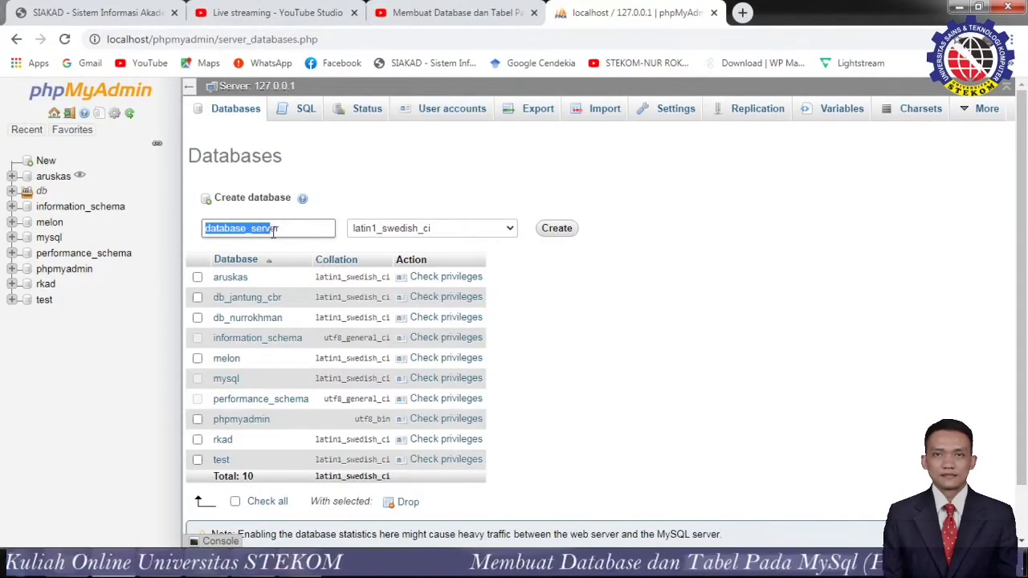
{"action": "left_click", "coordinate": [284, 232]}
{"action": "left_click", "coordinate": [248, 233]}
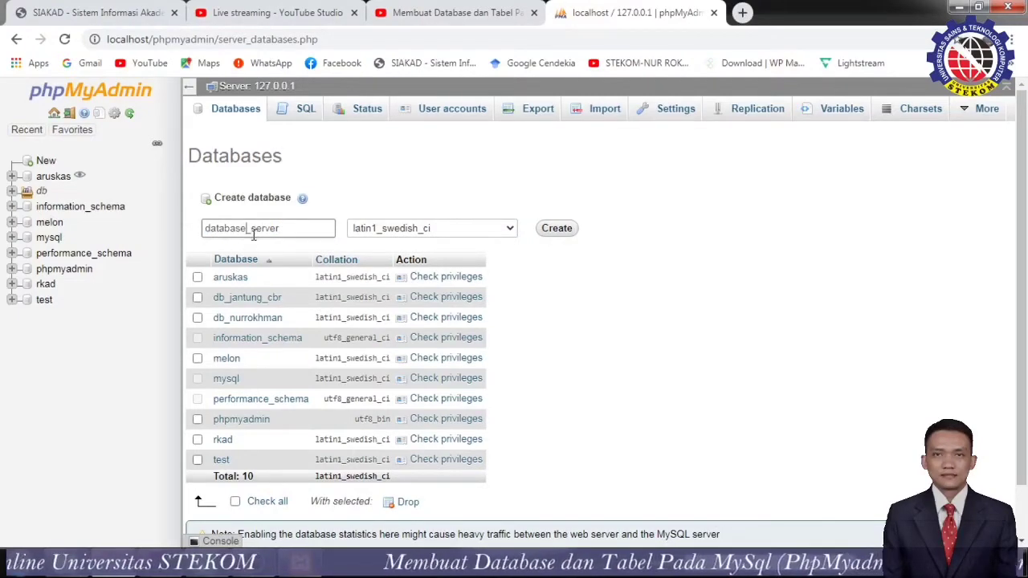
{"action": "type", "text": "_"}
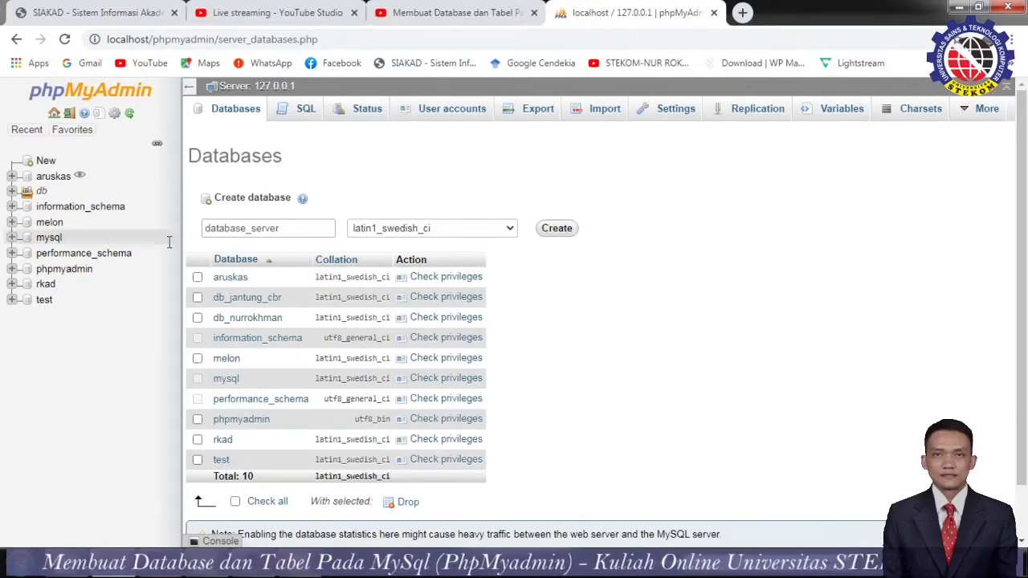
{"action": "left_click", "coordinate": [511, 230]}
{"action": "left_click", "coordinate": [512, 229]}
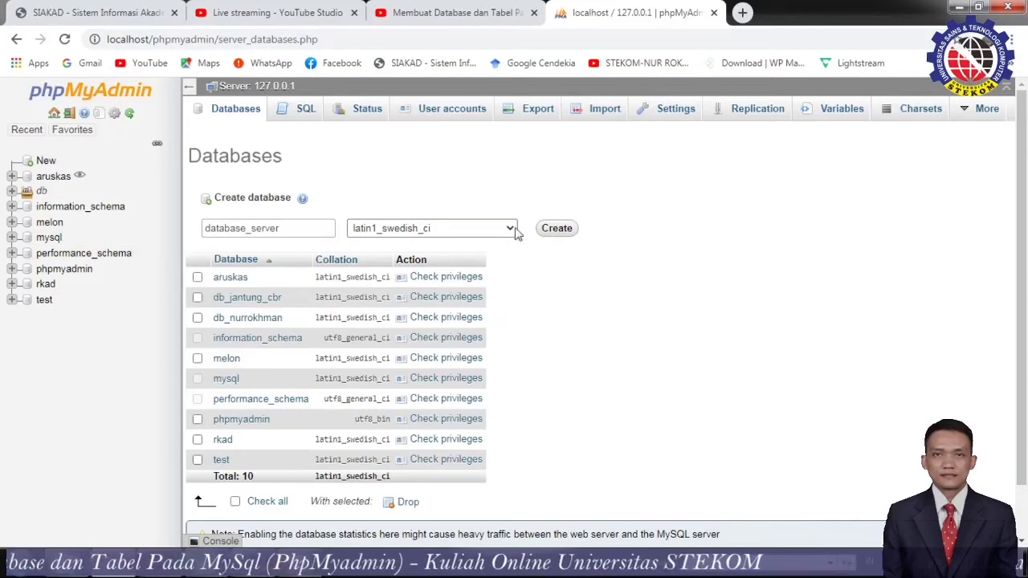
{"action": "left_click", "coordinate": [563, 229]}
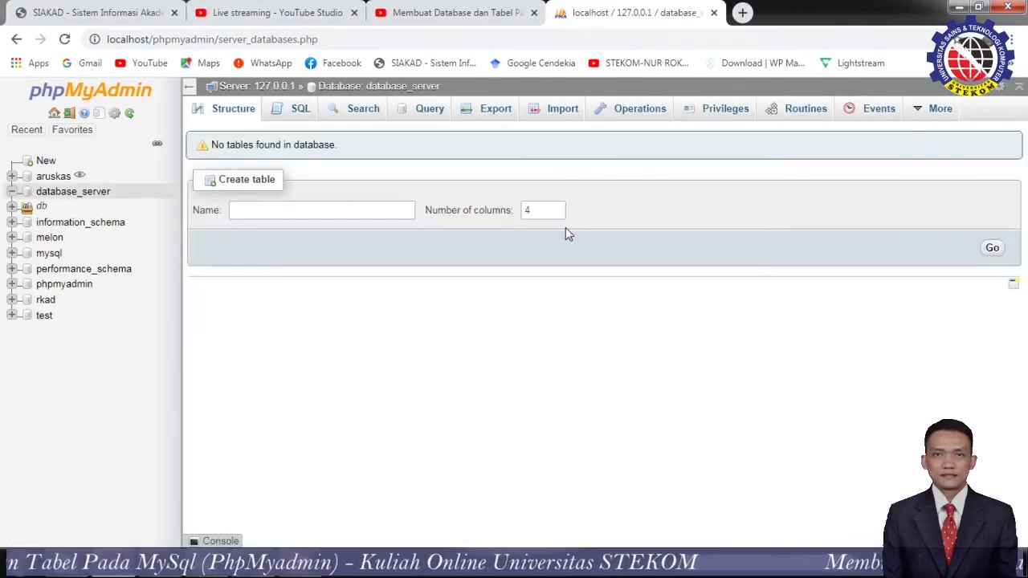
Open and reload database_server from the navigation tree, then select the db database.
{"action": "left_click", "coordinate": [57, 195]}
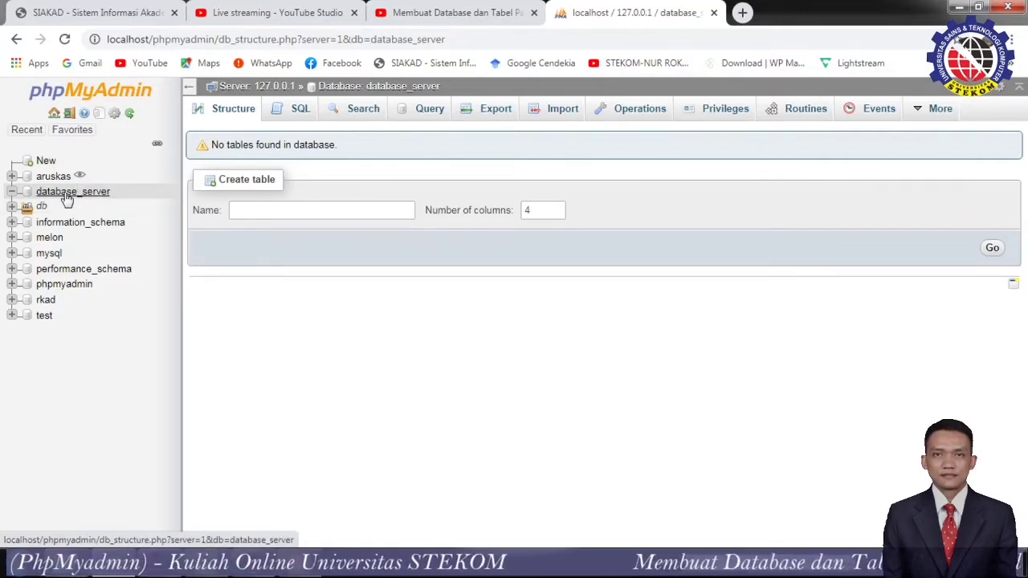
{"action": "left_click", "coordinate": [66, 199]}
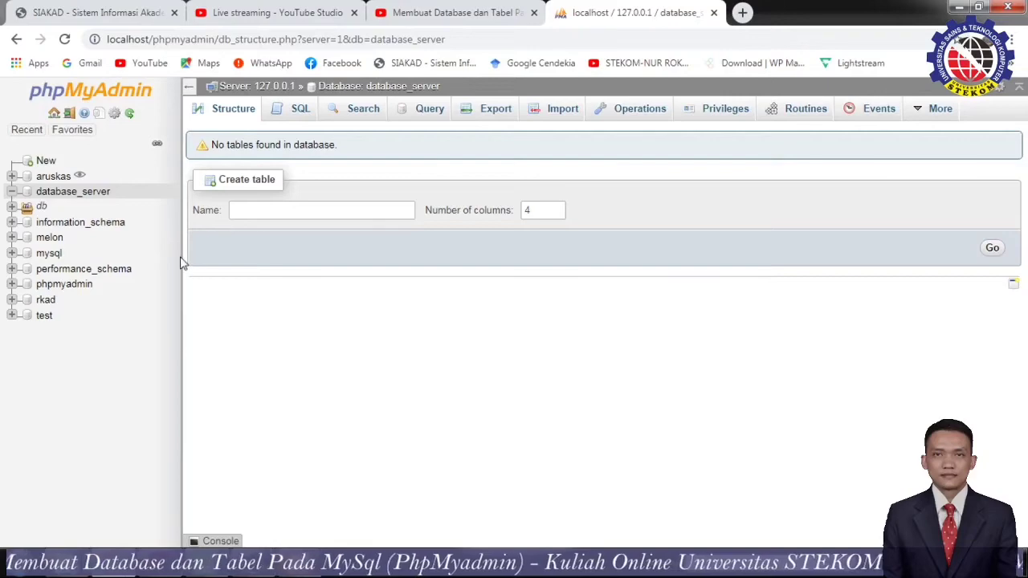
{"action": "left_click", "coordinate": [44, 205]}
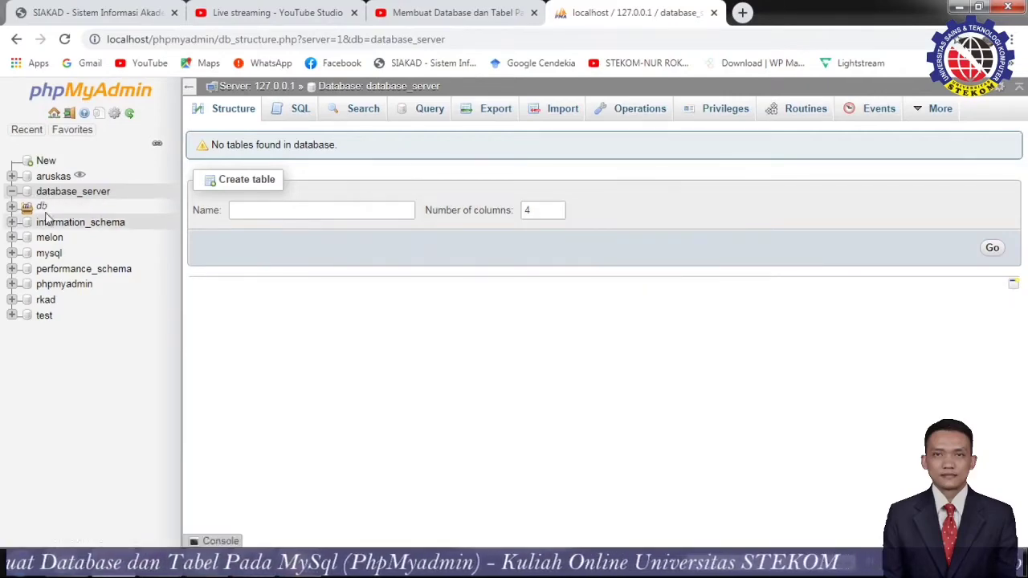
Browse the melon database's 11 tables, collapse its branch, and return to database_server.
{"action": "left_click", "coordinate": [49, 238]}
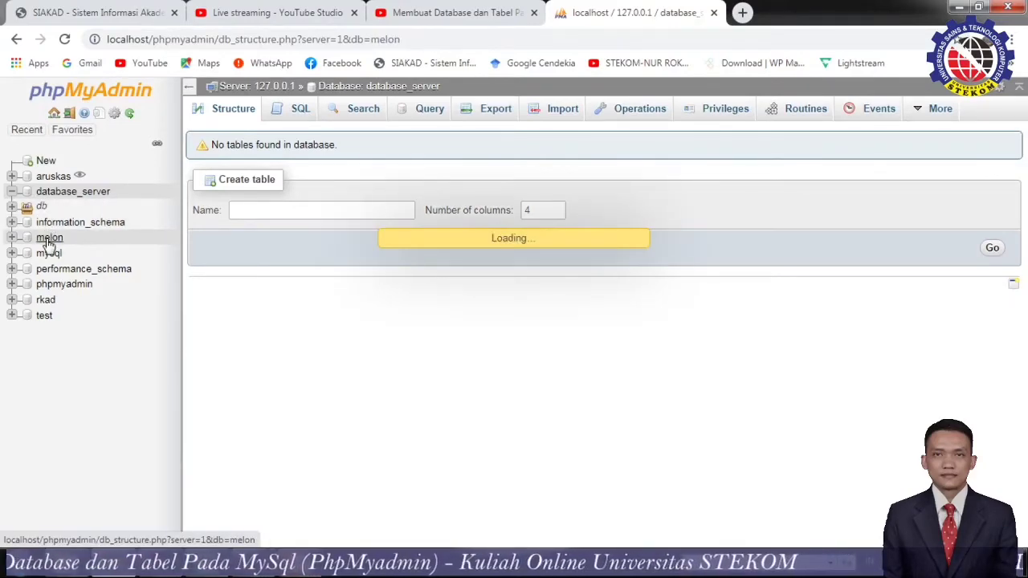
{"action": "scroll", "coordinate": [432, 354], "scroll_direction": "down", "scroll_amount": 2}
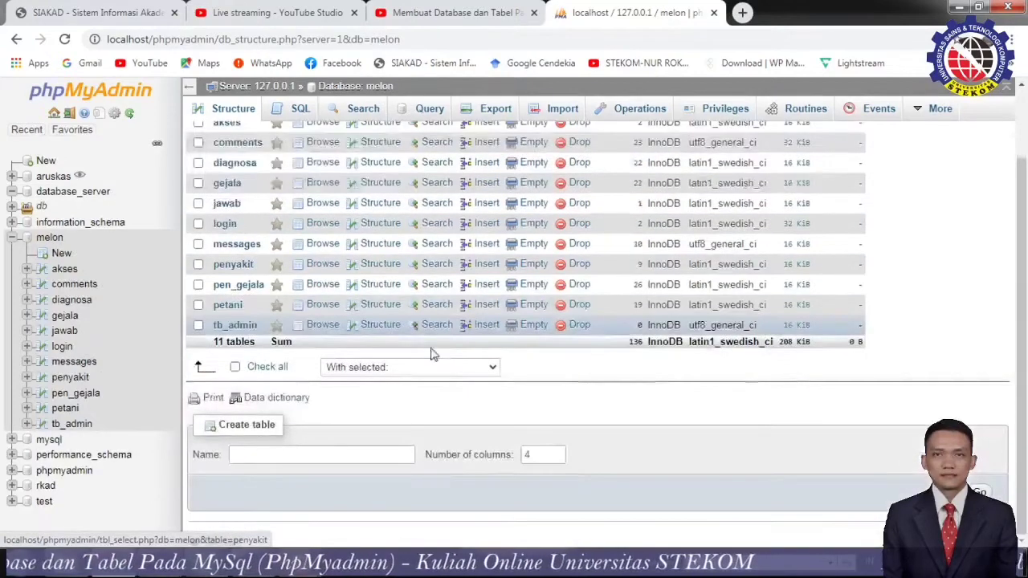
{"action": "scroll", "coordinate": [431, 355], "scroll_direction": "up", "scroll_amount": 2}
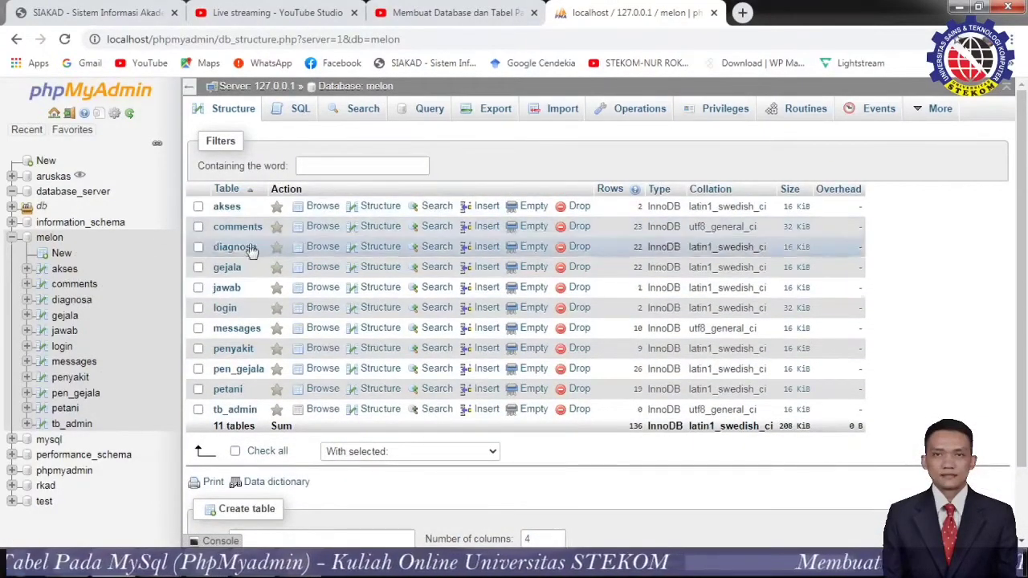
{"action": "left_click", "coordinate": [13, 238]}
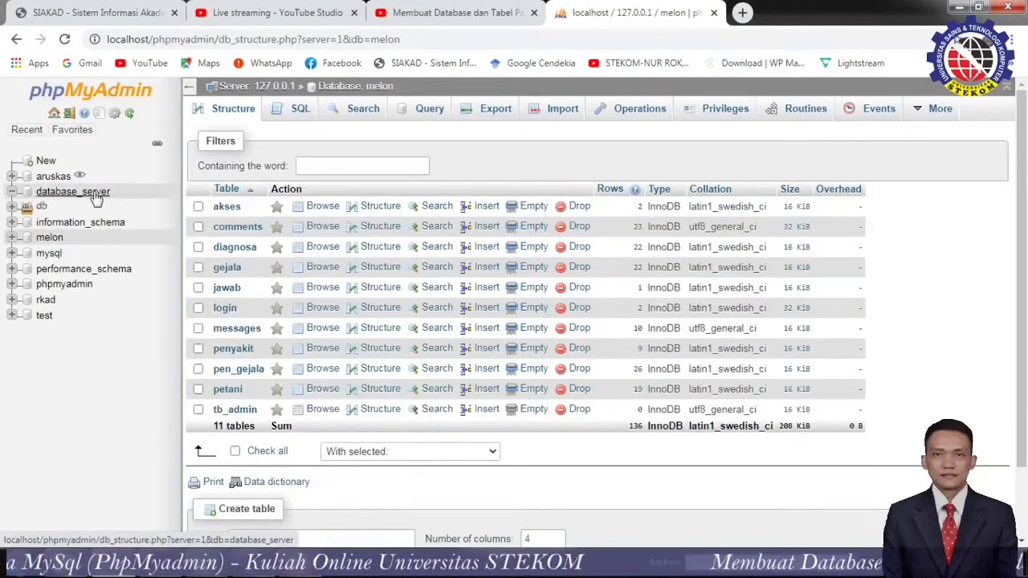
{"action": "left_click", "coordinate": [94, 195]}
Start a new table named univ.stekom with 9 columns in database_server.
{"action": "left_click", "coordinate": [253, 208]}
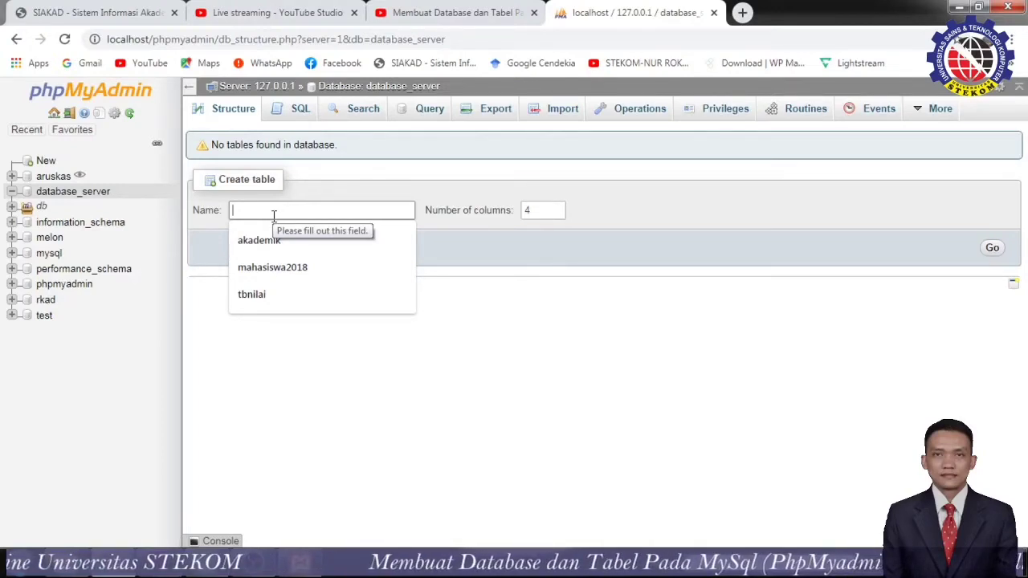
{"action": "type", "text": "univ"}
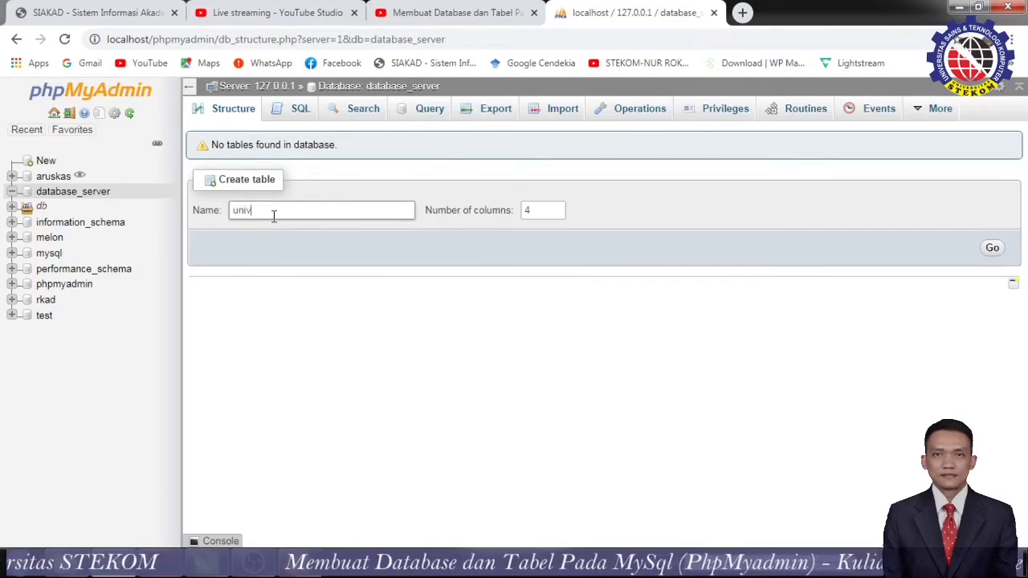
{"action": "type", "text": ".s"}
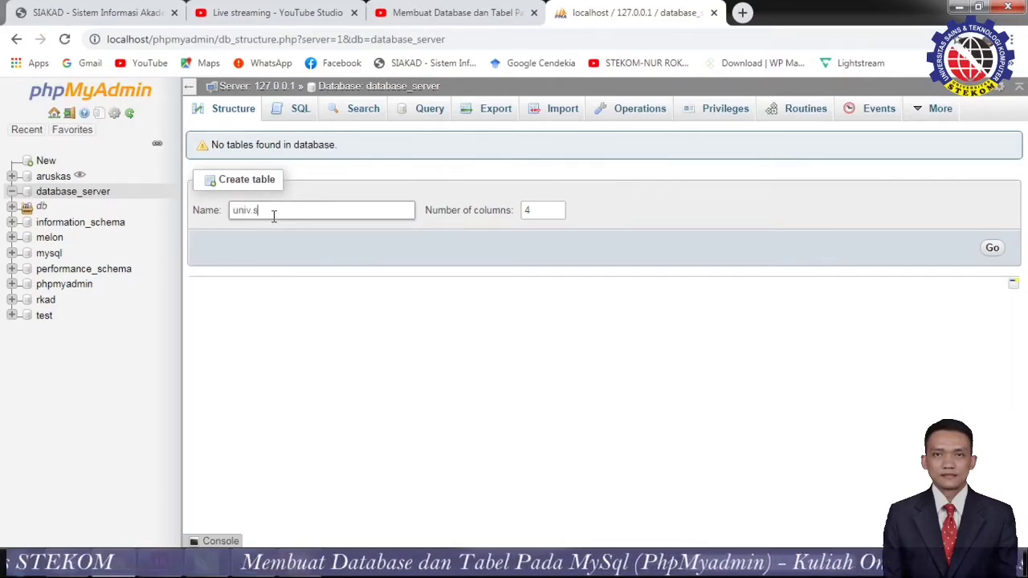
{"action": "type", "text": "tekom"}
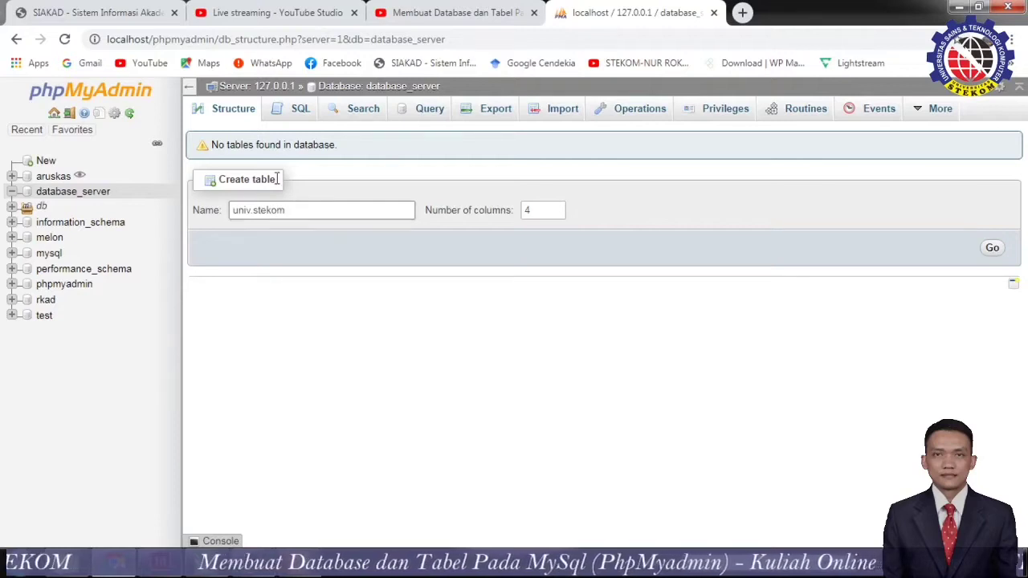
{"action": "left_click", "coordinate": [556, 208]}
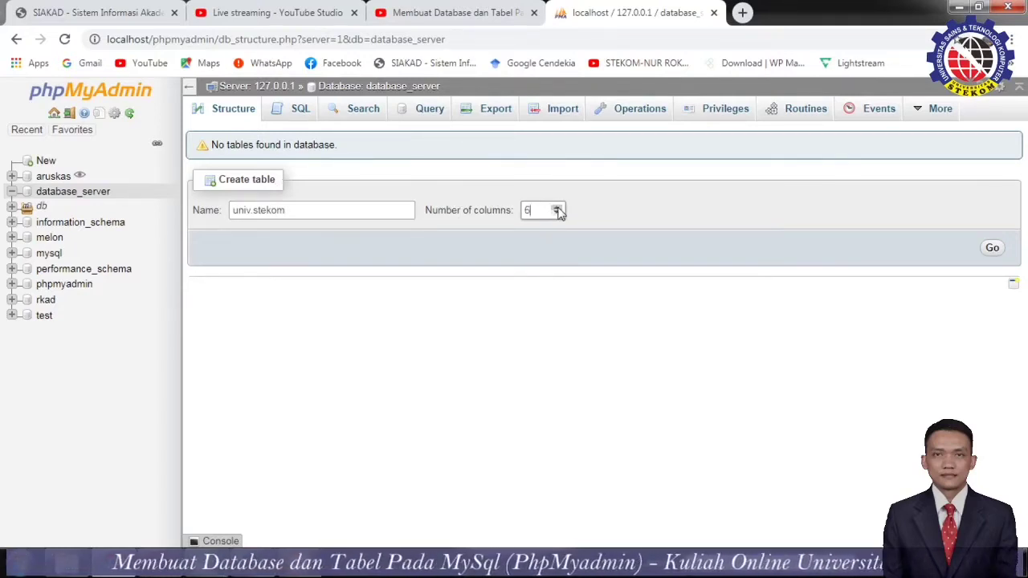
{"action": "left_click", "coordinate": [556, 208]}
{"action": "left_click", "coordinate": [556, 208]}
{"action": "left_click", "coordinate": [558, 214]}
{"action": "left_click", "coordinate": [557, 213]}
{"action": "left_click", "coordinate": [558, 214]}
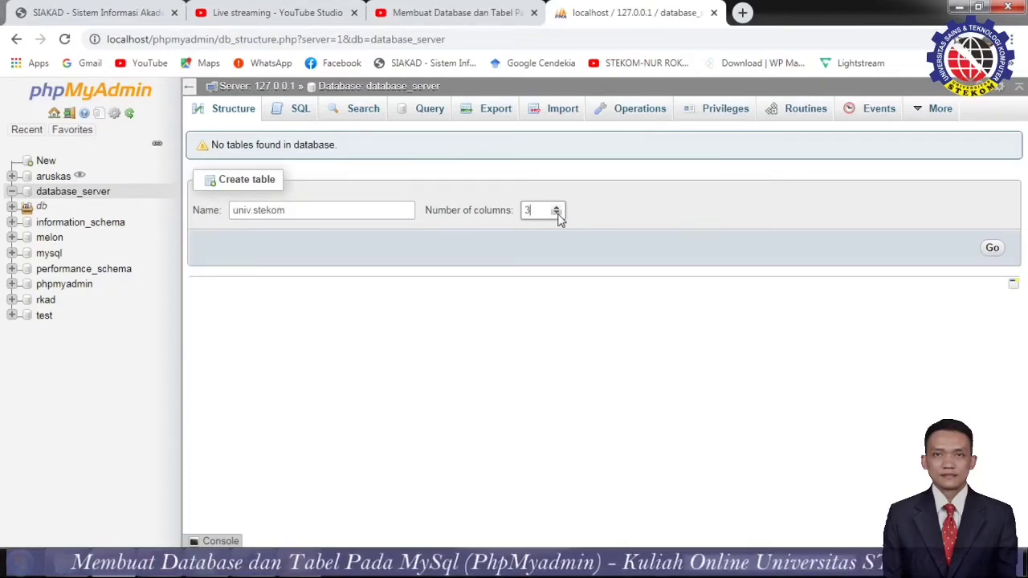
{"action": "left_click", "coordinate": [556, 207]}
{"action": "left_click", "coordinate": [556, 207]}
{"action": "left_click", "coordinate": [557, 208]}
{"action": "left_click", "coordinate": [557, 208]}
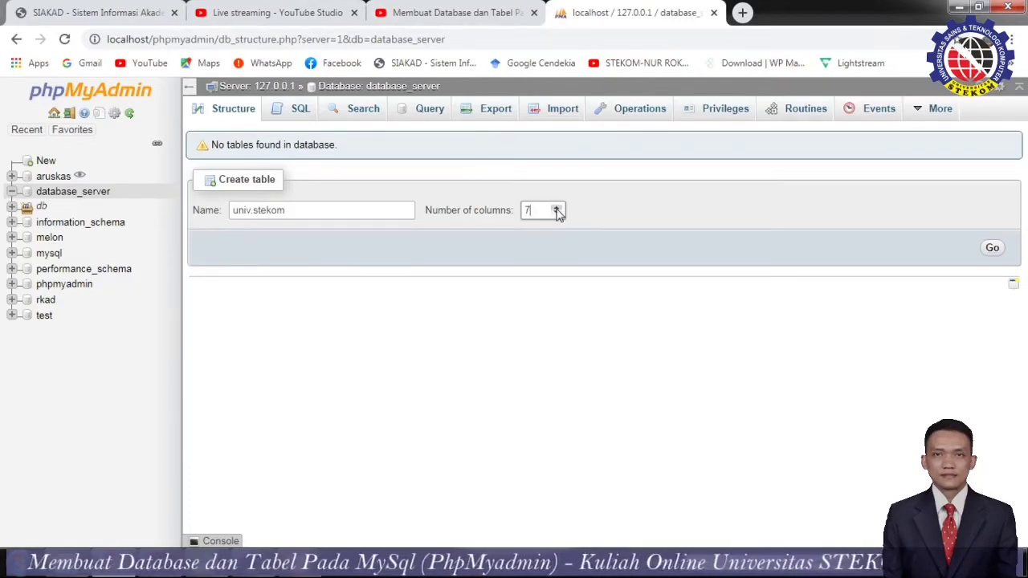
{"action": "left_click", "coordinate": [556, 208]}
{"action": "left_click", "coordinate": [992, 249]}
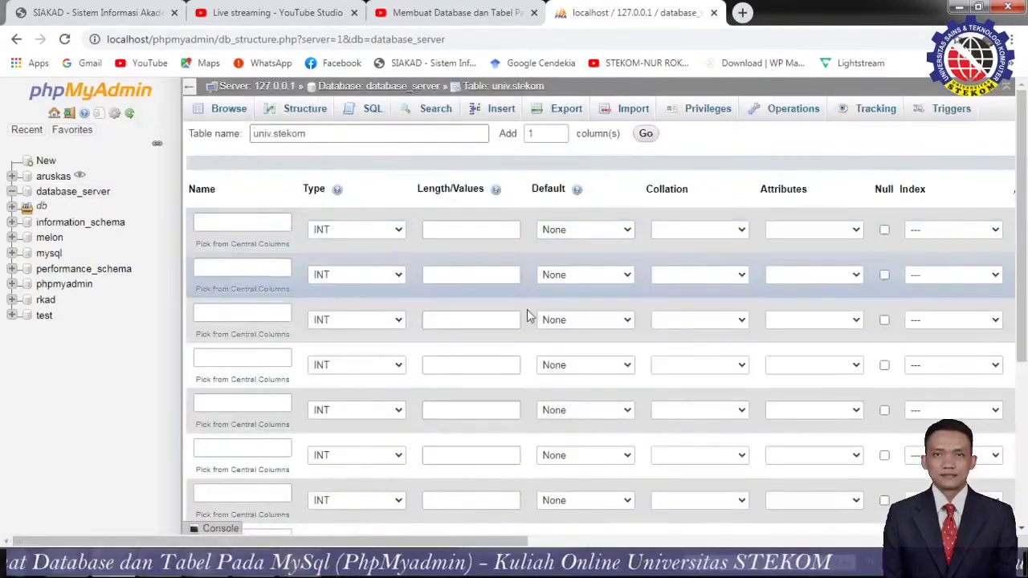
Review the univ.stekom column form and switch to its SQL query page.
{"action": "mouse_move", "coordinate": [1022, 250]}
{"action": "left_mouse_down"}
{"action": "mouse_move", "coordinate": [1026, 409]}
{"action": "mouse_move", "coordinate": [1027, 250]}
{"action": "left_mouse_up"}
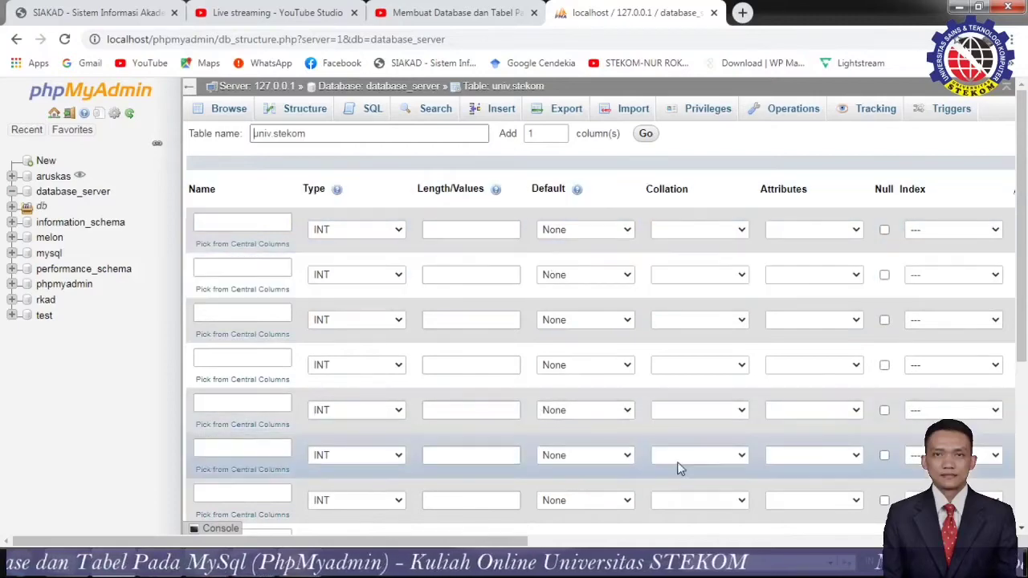
{"action": "left_click", "coordinate": [369, 110]}
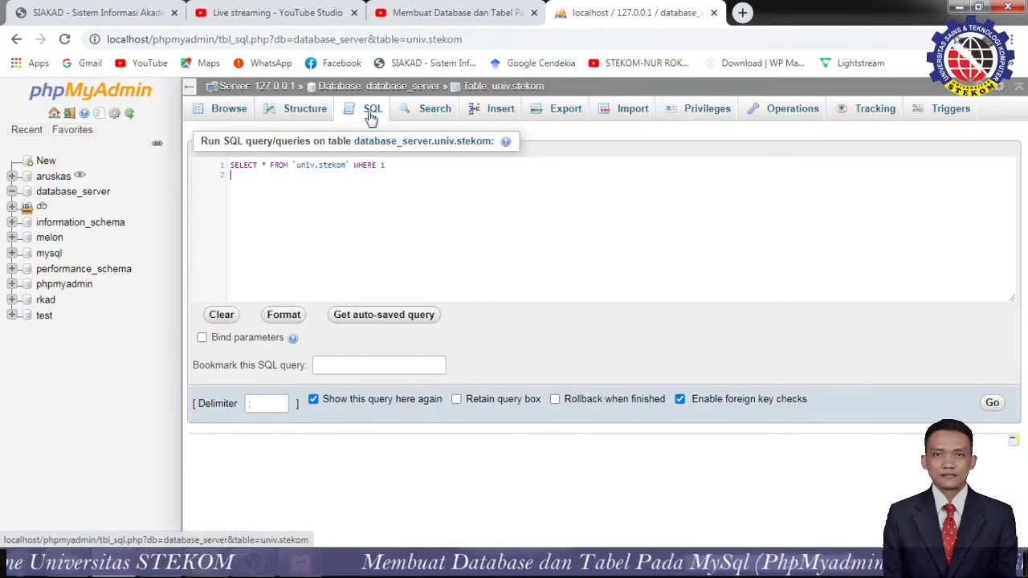
Leave the unsaved page, browse univ.stekom (error #1146, no such table), and return to database_server.
{"action": "left_click", "coordinate": [305, 111]}
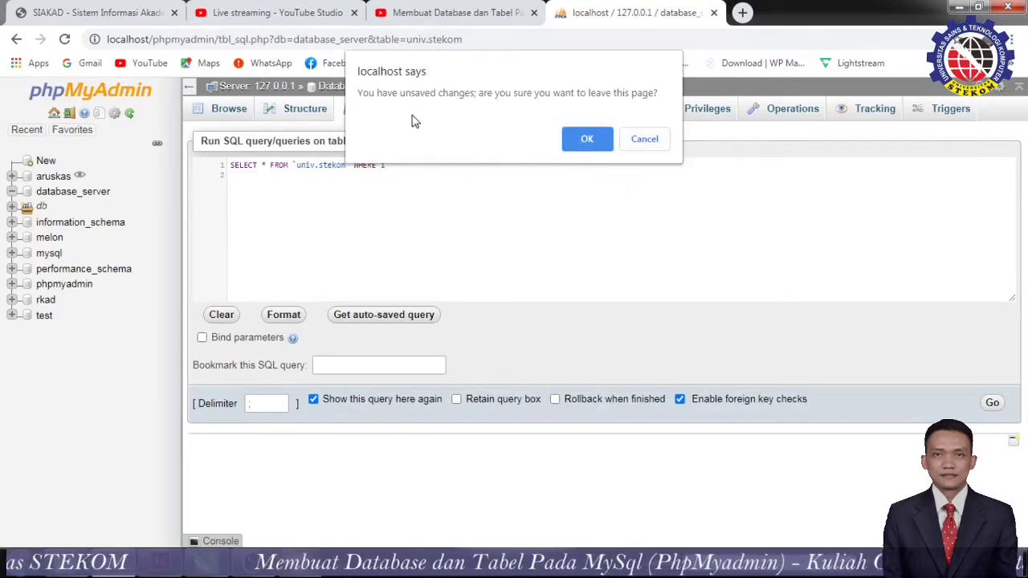
{"action": "left_click", "coordinate": [586, 143]}
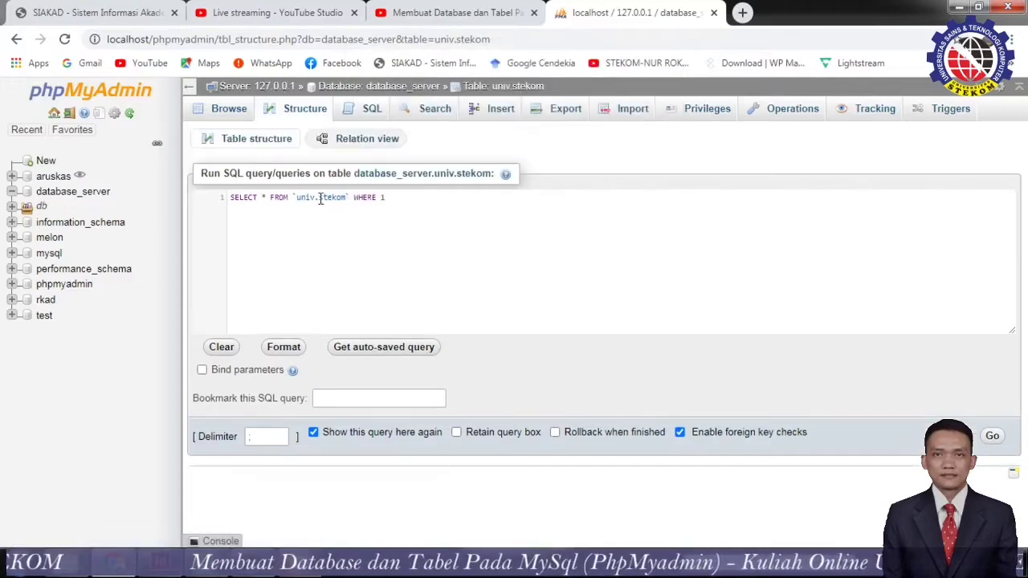
{"action": "left_click", "coordinate": [229, 118]}
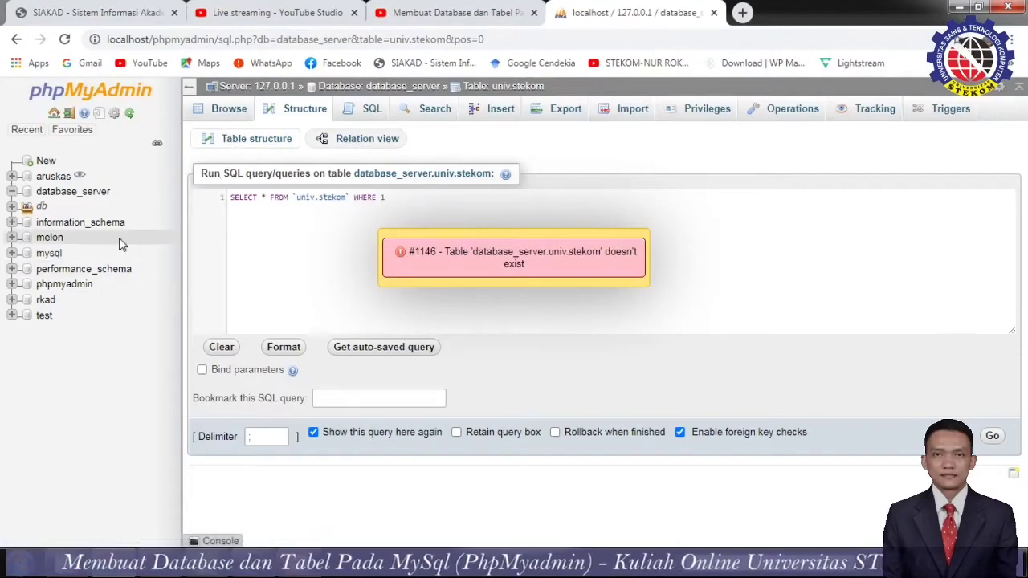
{"action": "left_click", "coordinate": [70, 192]}
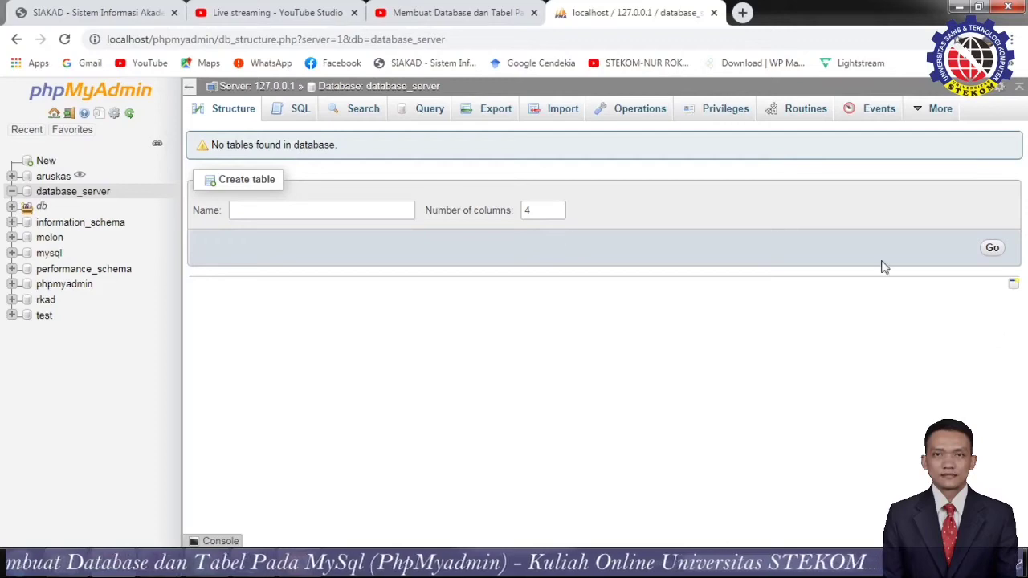
Back on database_server's structure page, enter siswa as the new table name, keeping 4 columns.
{"action": "left_click", "coordinate": [96, 194]}
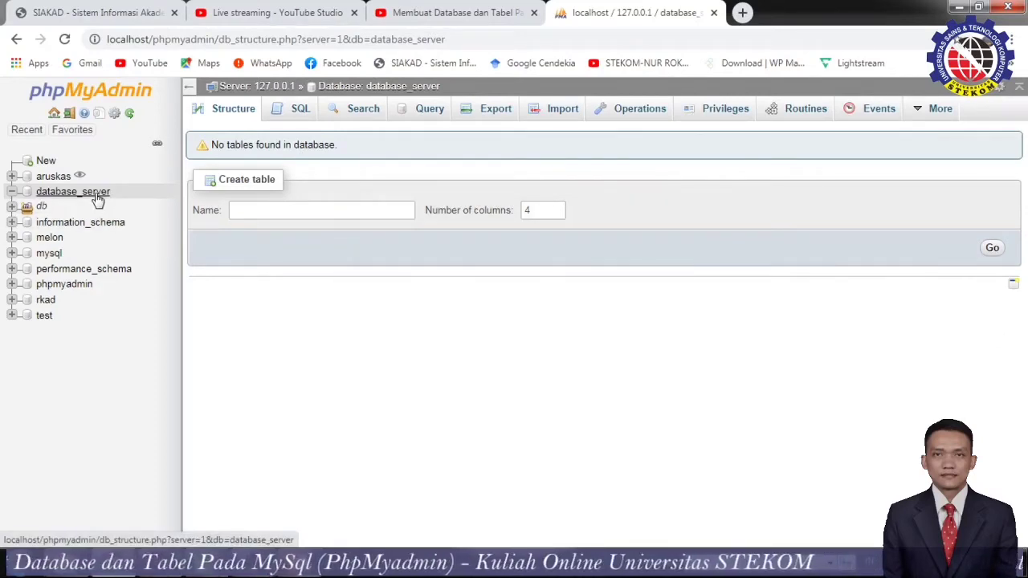
{"action": "left_click", "coordinate": [298, 113]}
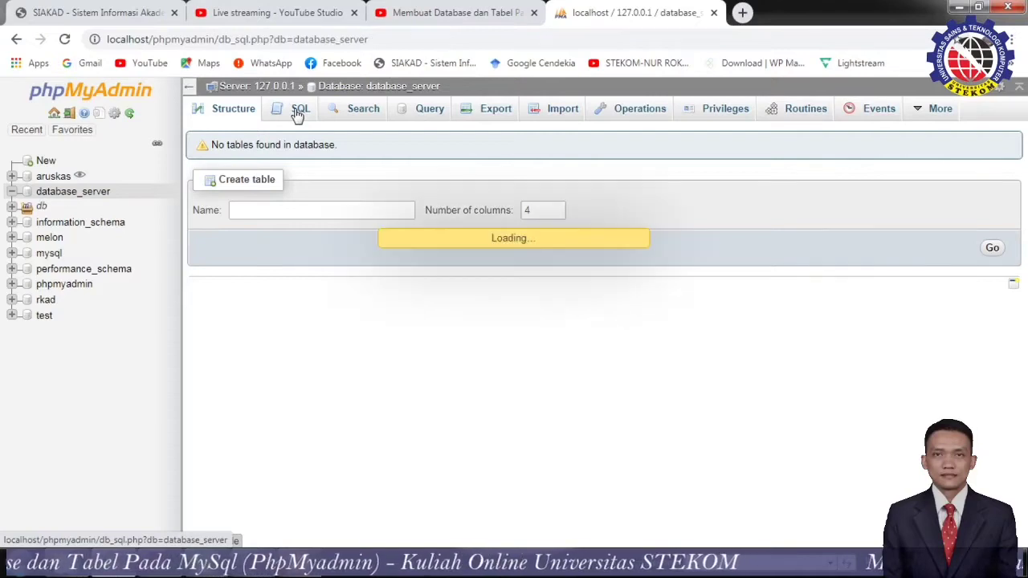
{"action": "left_click", "coordinate": [224, 113]}
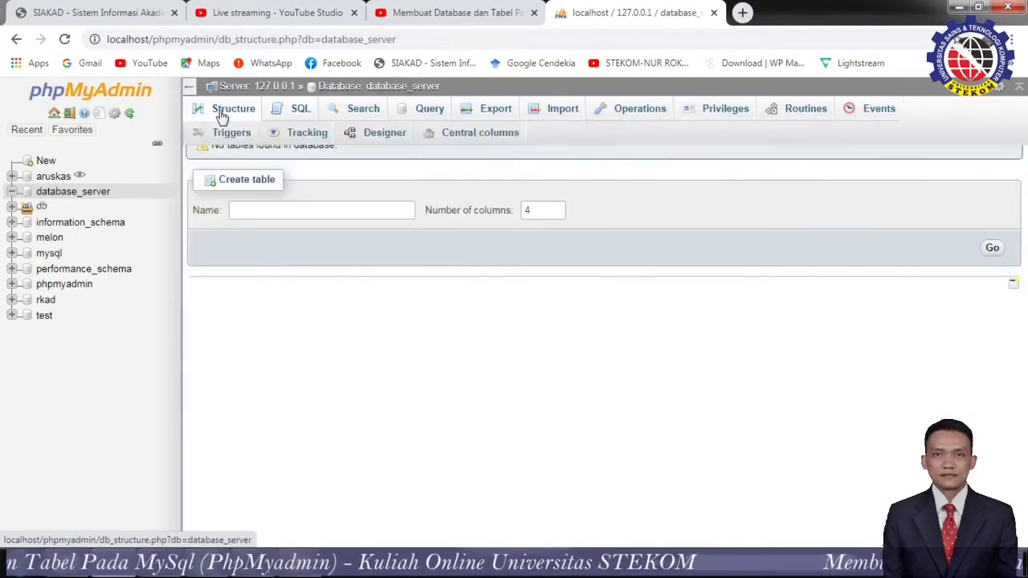
{"action": "left_click", "coordinate": [102, 202]}
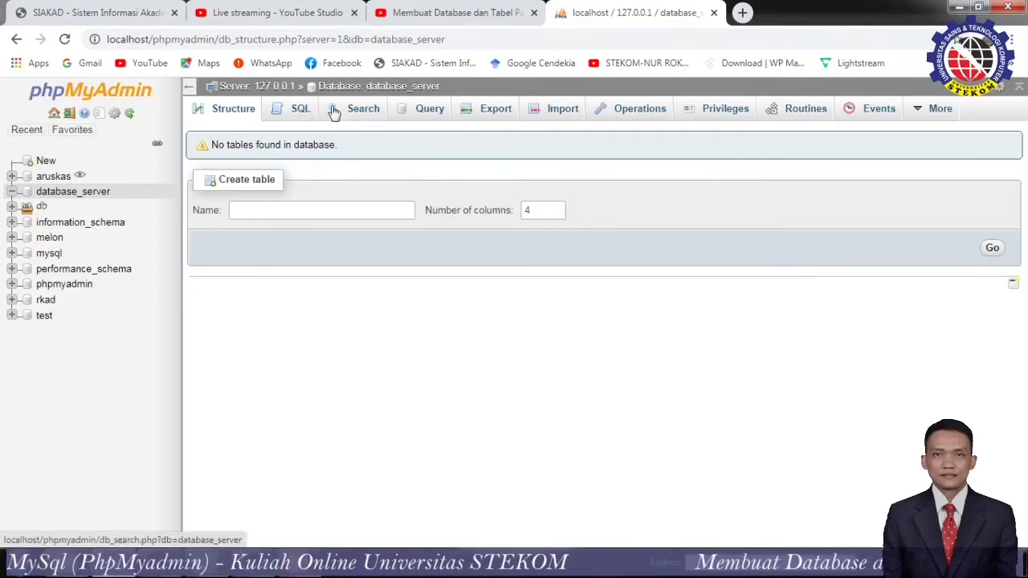
{"action": "left_click", "coordinate": [274, 204]}
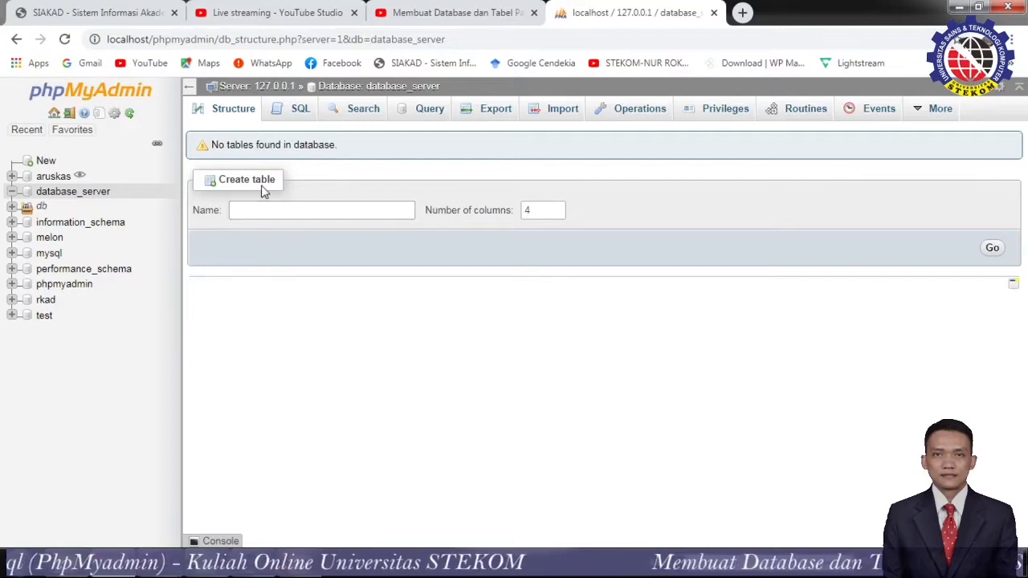
{"action": "left_click", "coordinate": [270, 209]}
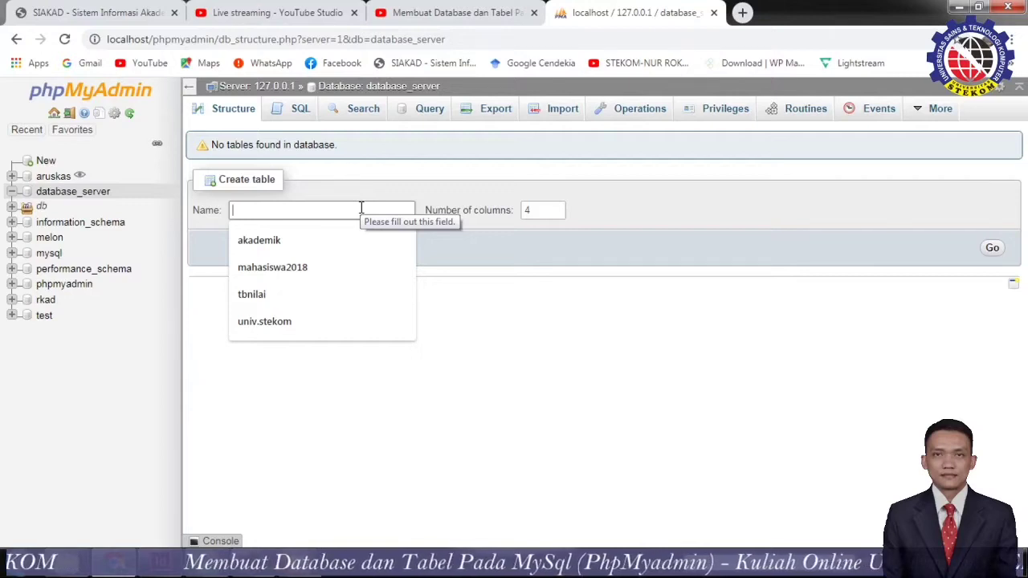
{"action": "type", "text": "isw"}
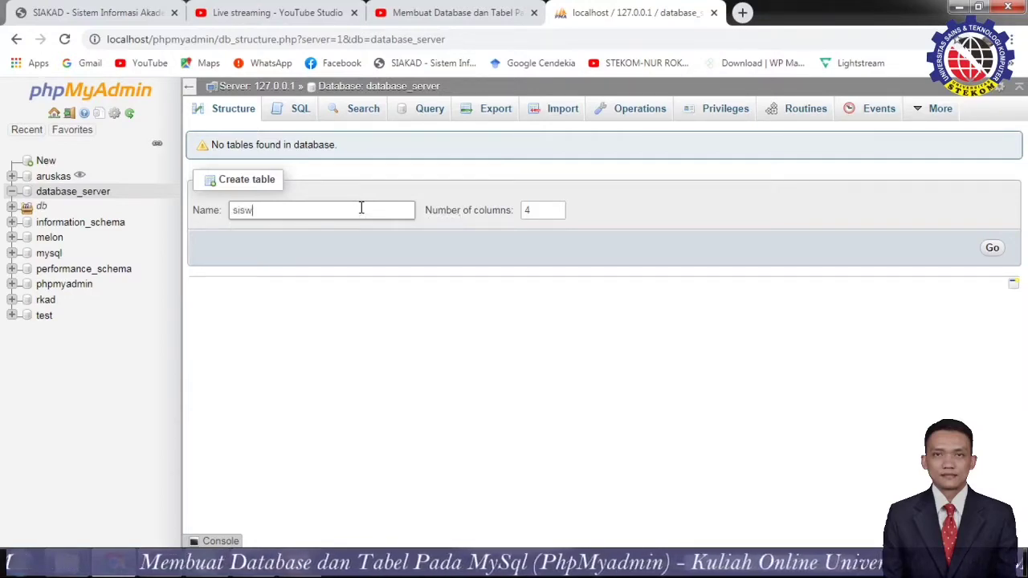
{"action": "type", "text": "A"}
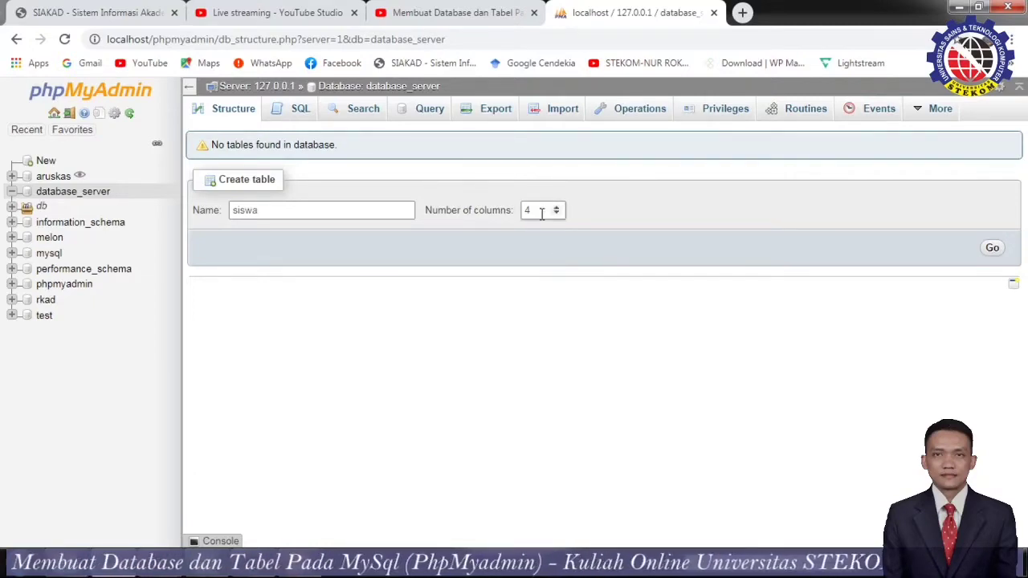
Name the four siswa columns nama, nim, kelas and jurusan from the autofill suggestions.
{"action": "left_click", "coordinate": [994, 249]}
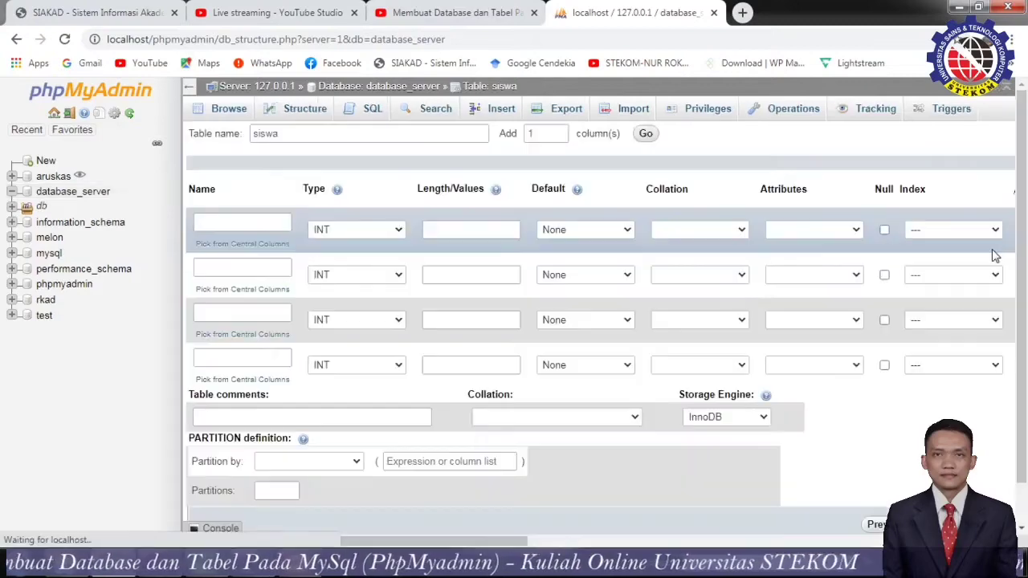
{"action": "scroll", "coordinate": [604, 381], "scroll_direction": "down", "scroll_amount": 1}
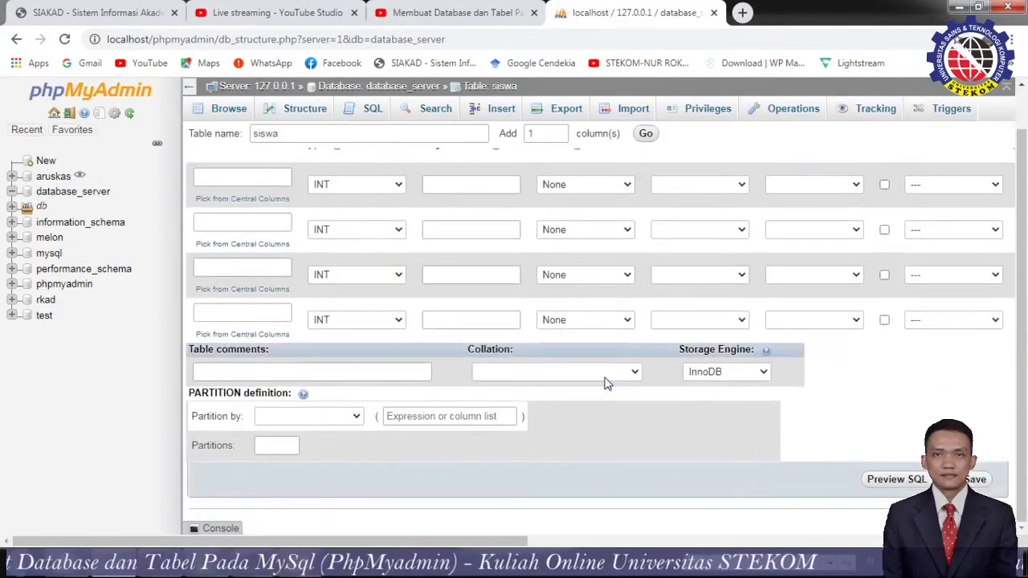
{"action": "scroll", "coordinate": [606, 382], "scroll_direction": "up", "scroll_amount": 1}
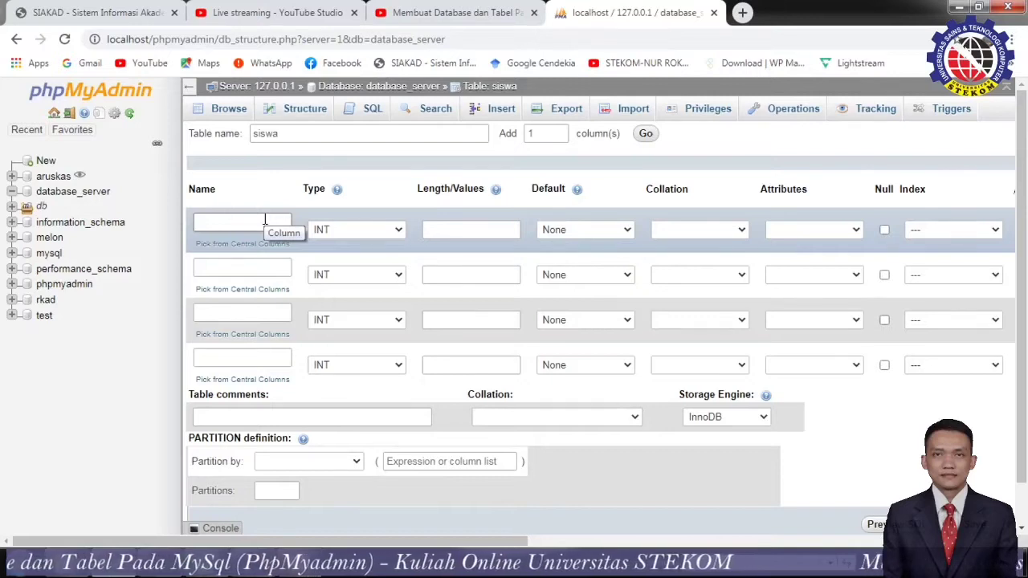
{"action": "left_click", "coordinate": [265, 219]}
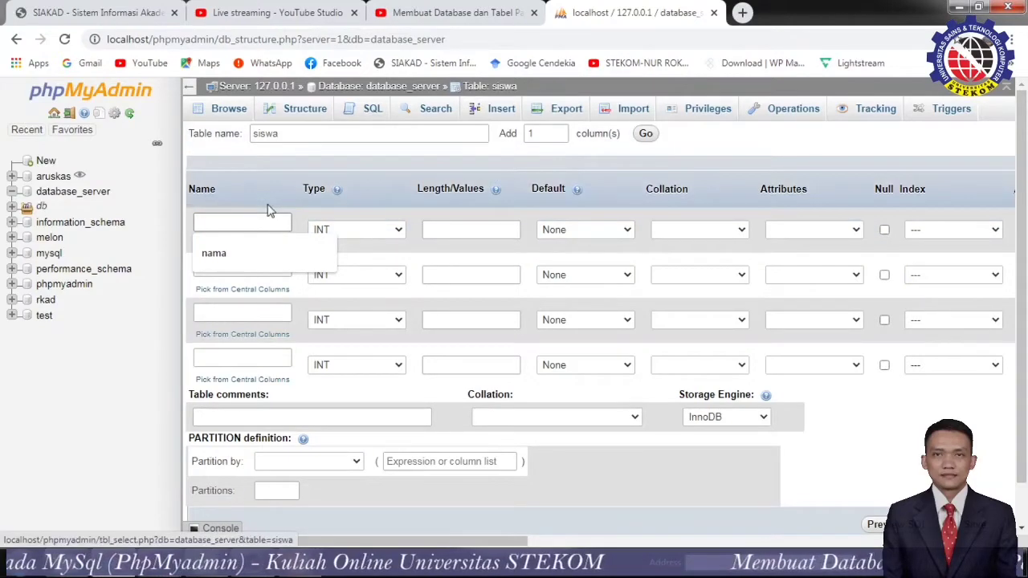
{"action": "left_click", "coordinate": [223, 258]}
{"action": "left_click", "coordinate": [231, 268]}
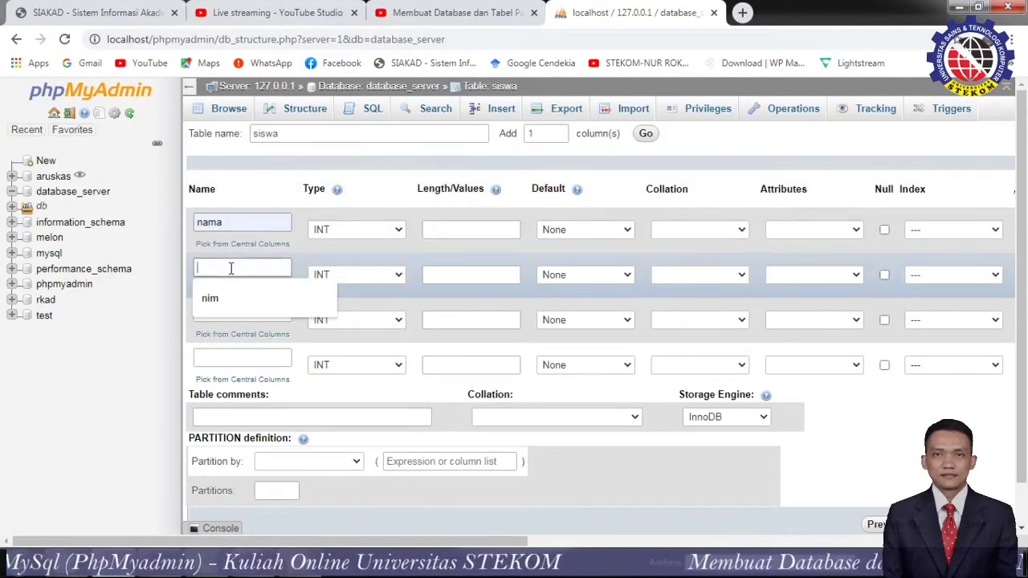
{"action": "left_click", "coordinate": [230, 297]}
{"action": "left_click", "coordinate": [233, 314]}
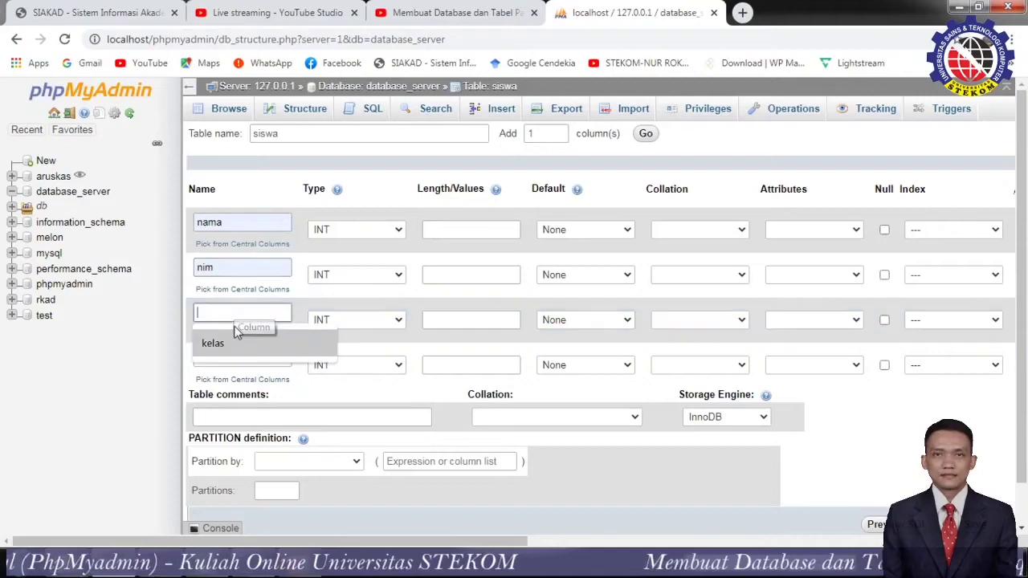
{"action": "left_click", "coordinate": [235, 343]}
{"action": "left_click", "coordinate": [232, 358]}
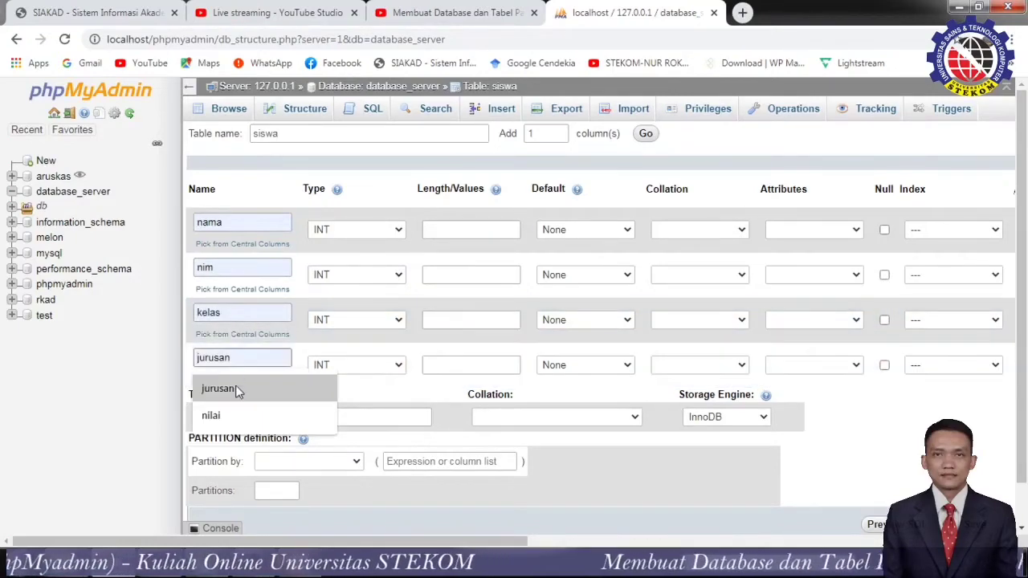
{"action": "left_click", "coordinate": [236, 389]}
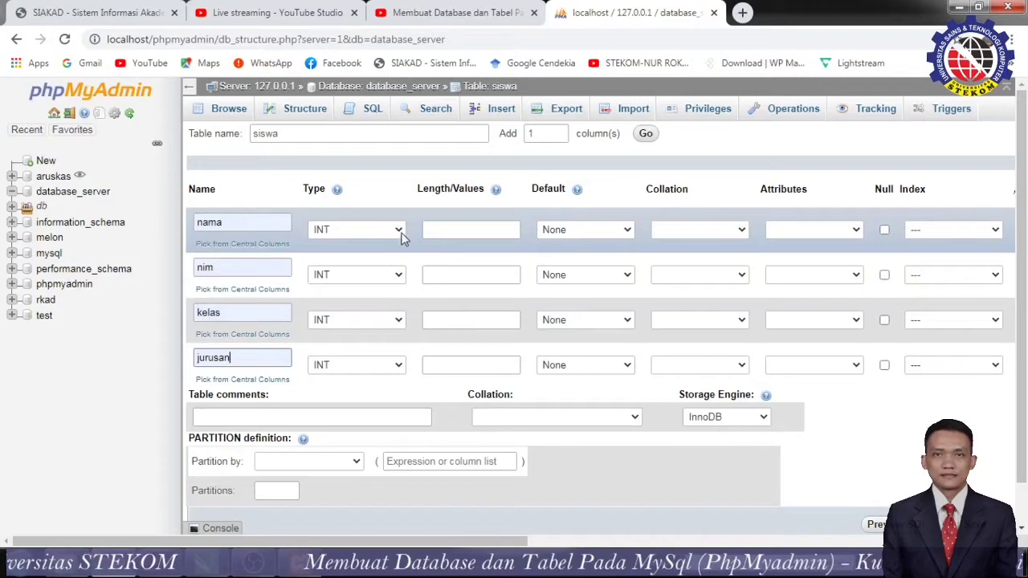
Review the Type options for nama, nim, kelas and jurusan, leaving each as INT.
{"action": "left_click", "coordinate": [398, 231]}
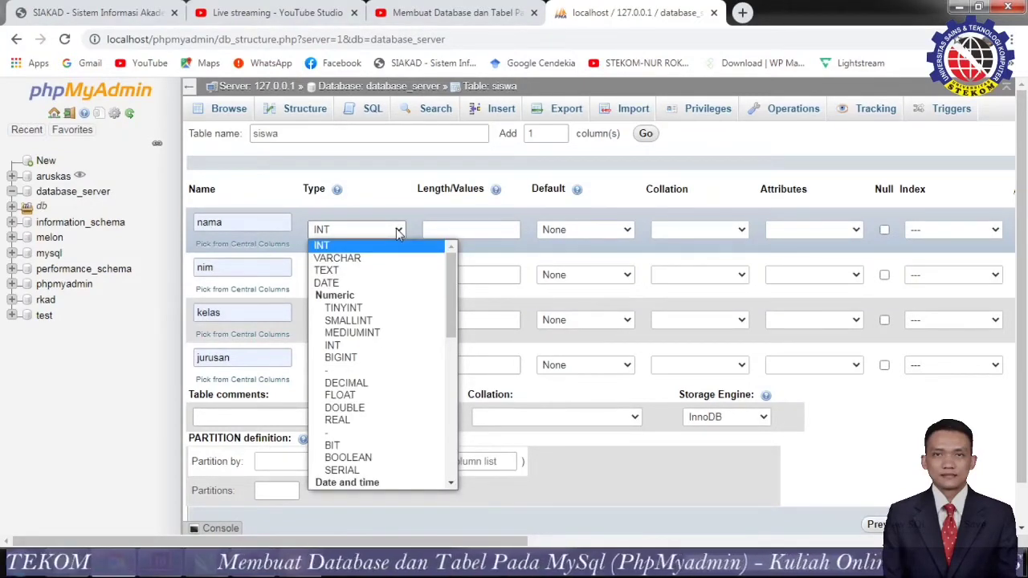
{"action": "left_click", "coordinate": [399, 231]}
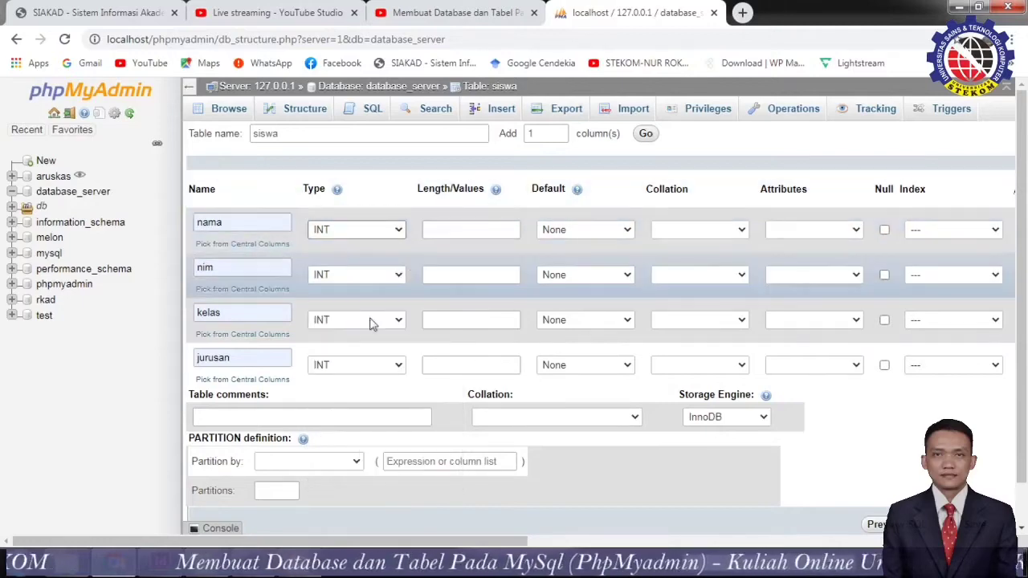
{"action": "left_click", "coordinate": [398, 277]}
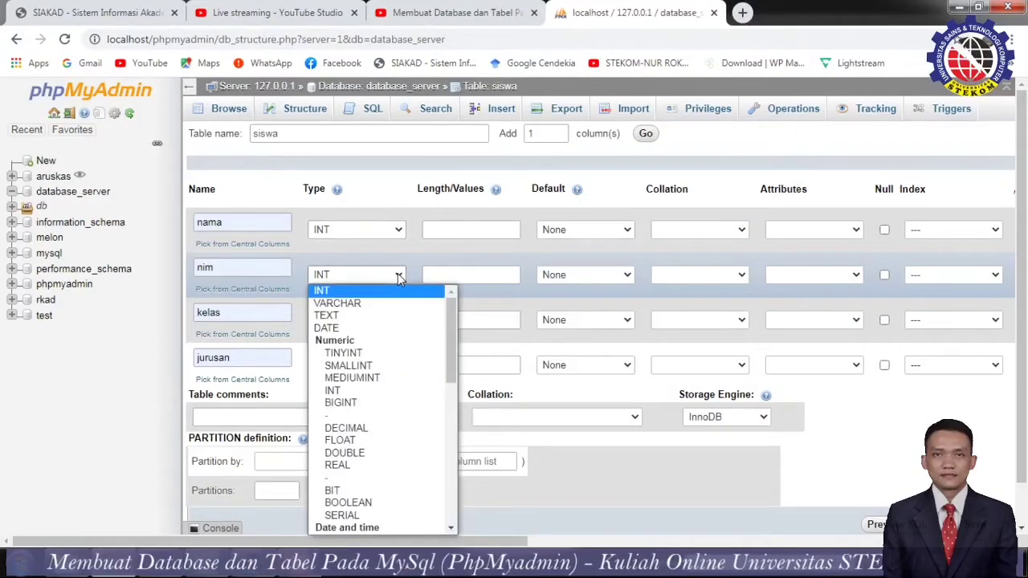
{"action": "left_click", "coordinate": [399, 277]}
{"action": "left_click", "coordinate": [402, 324]}
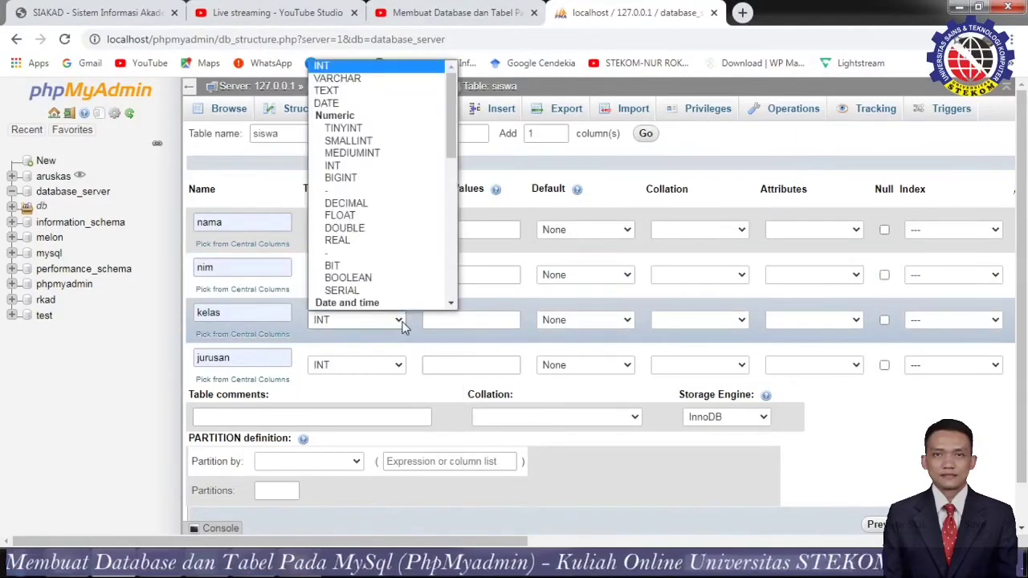
{"action": "left_click", "coordinate": [402, 324]}
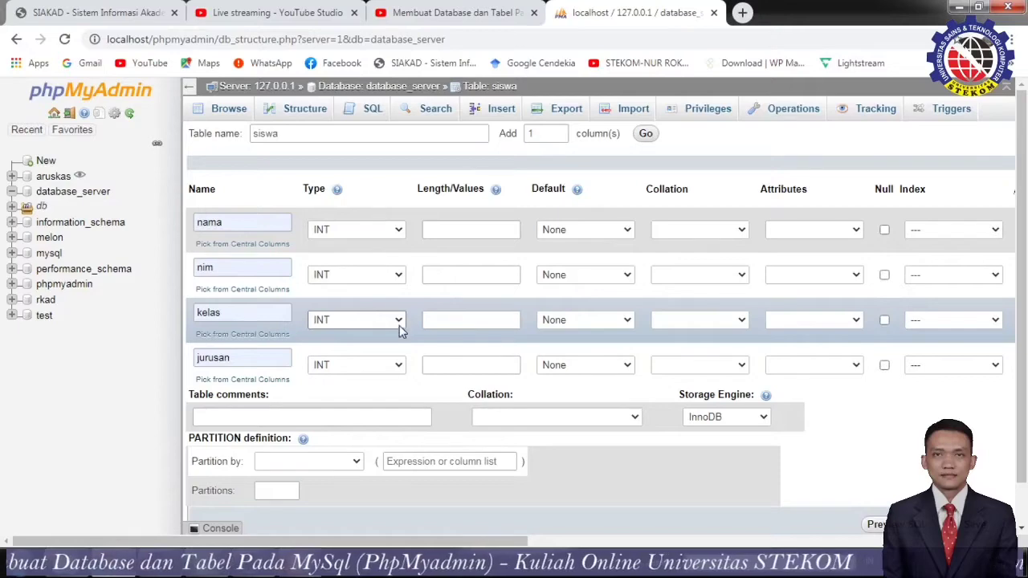
{"action": "left_click", "coordinate": [399, 322]}
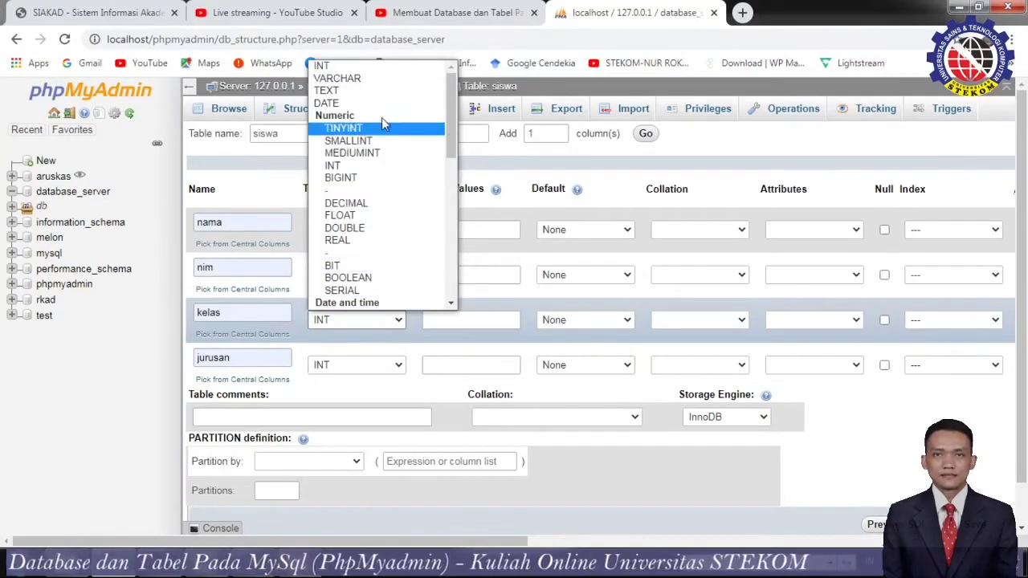
{"action": "scroll", "coordinate": [375, 250], "scroll_direction": "down", "scroll_amount": 5}
{"action": "scroll", "coordinate": [367, 259], "scroll_direction": "up", "scroll_amount": 5}
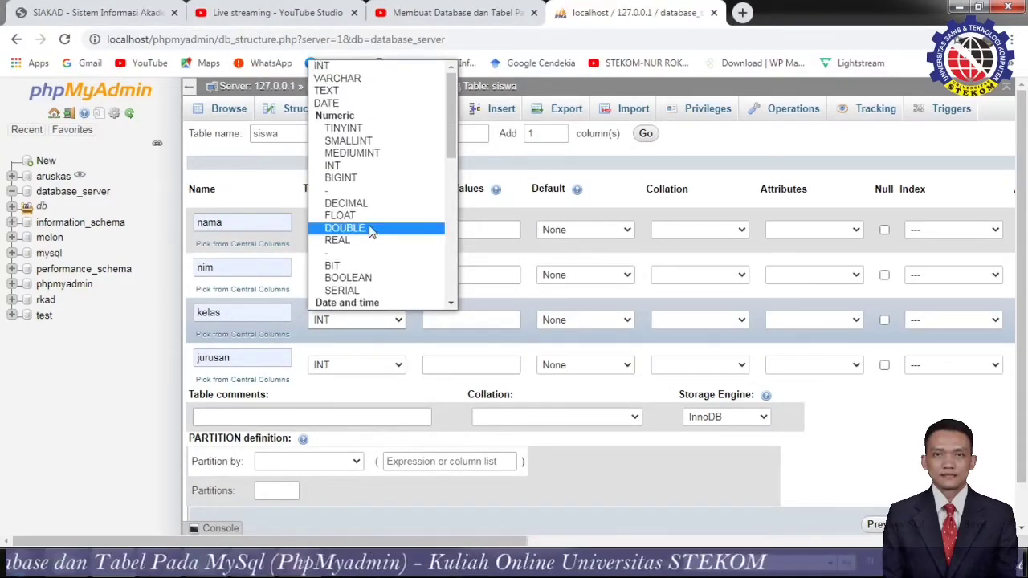
{"action": "left_click", "coordinate": [321, 355]}
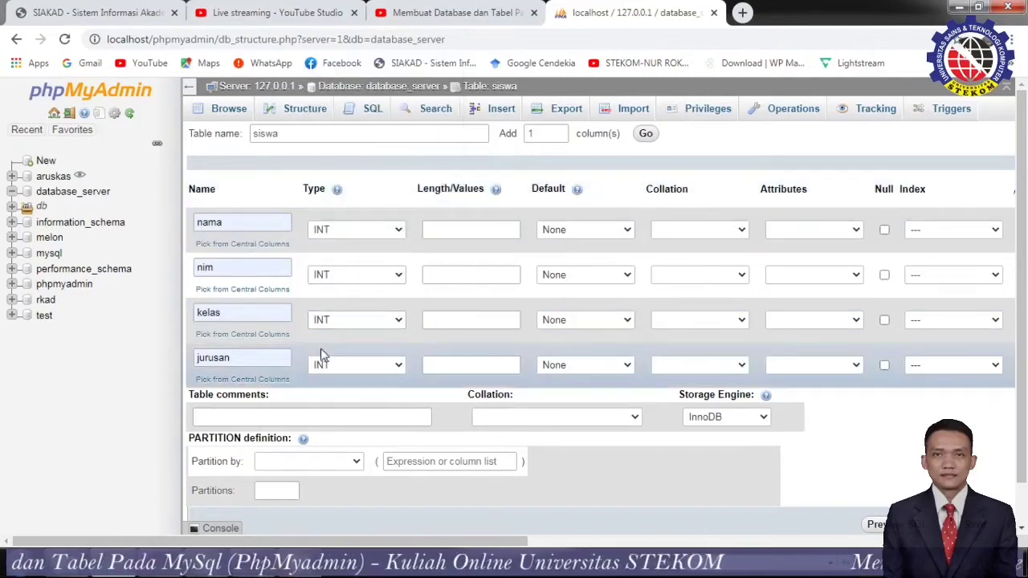
{"action": "left_click", "coordinate": [399, 367]}
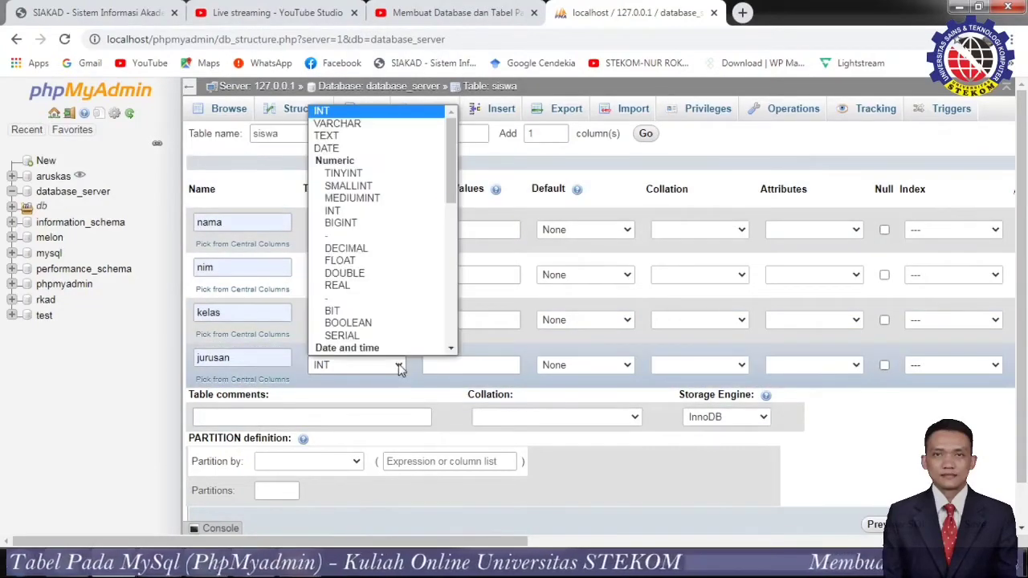
{"action": "scroll", "coordinate": [405, 164], "scroll_direction": "down", "scroll_amount": 10}
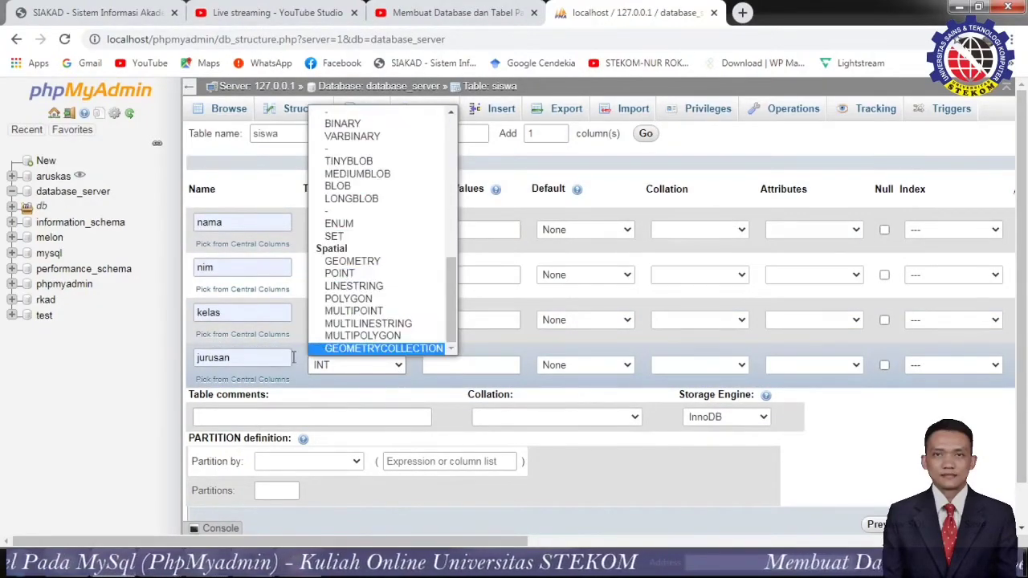
{"action": "left_click", "coordinate": [257, 314]}
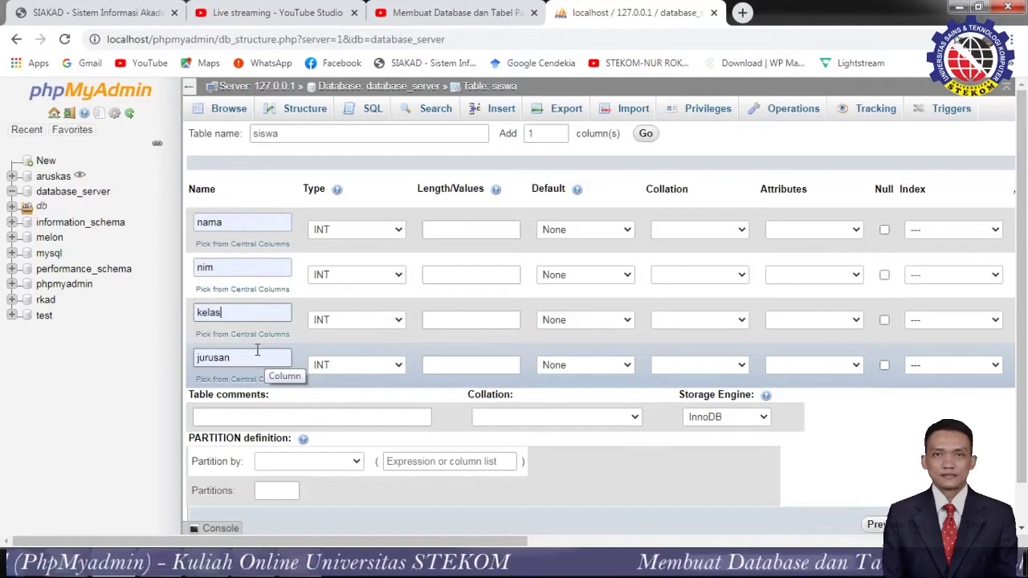
Rename the fourth column from jurusan to umur and look over its type choices.
{"action": "left_click_drag", "start_coordinate": [249, 358], "coordinate": [183, 378]}
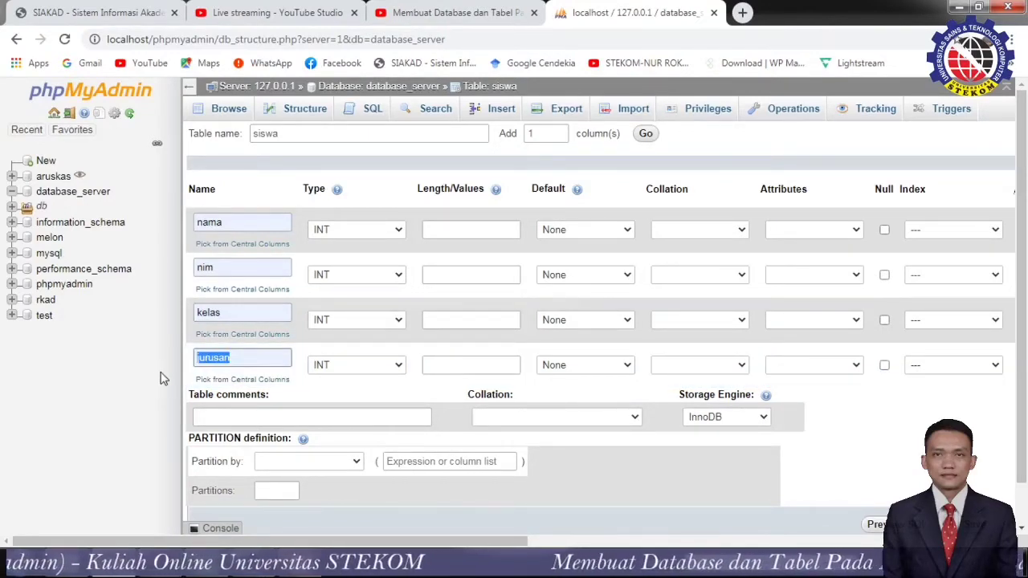
{"action": "type", "text": "umur"}
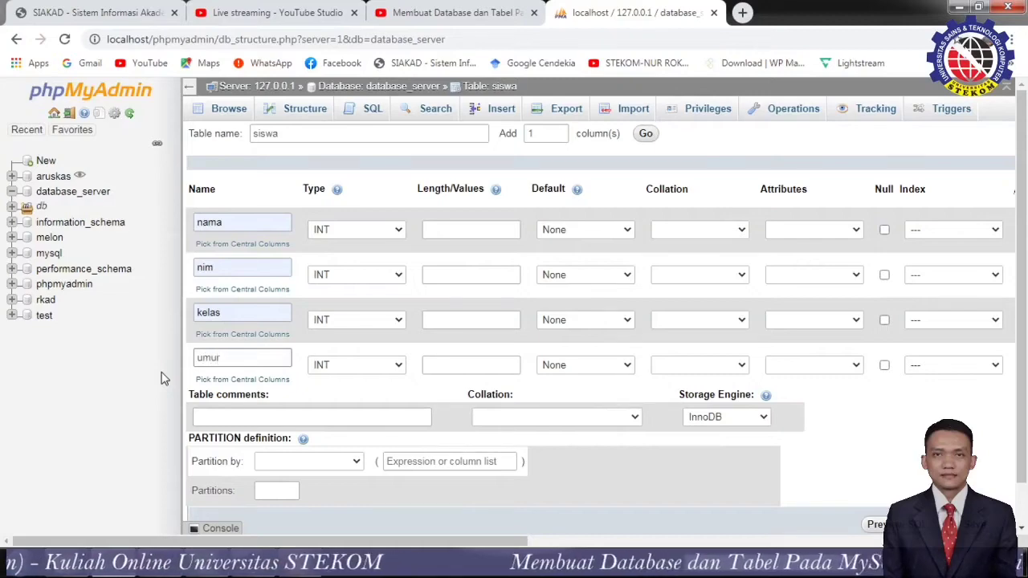
{"action": "left_click", "coordinate": [399, 366]}
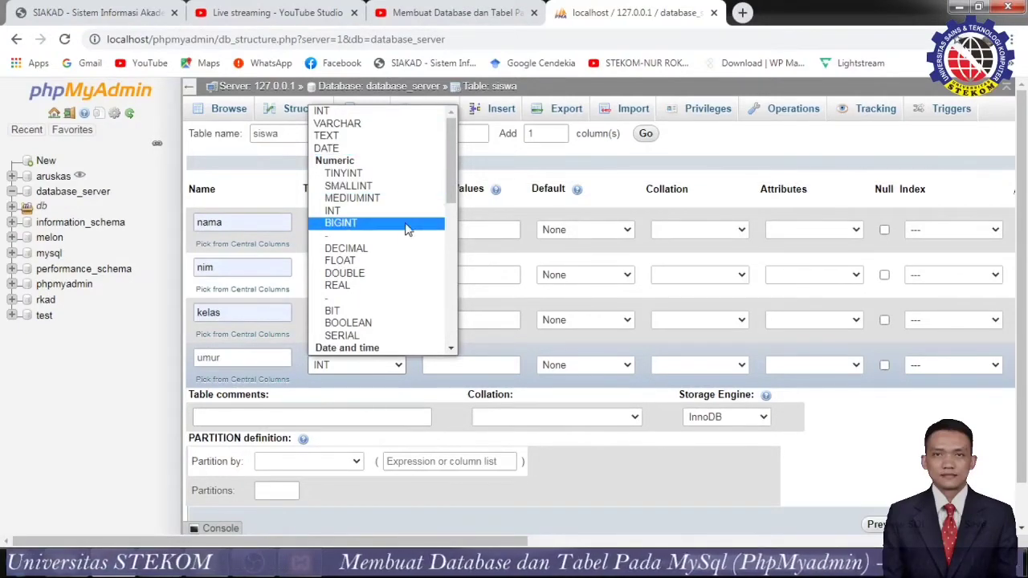
{"action": "scroll", "coordinate": [401, 264], "scroll_direction": "down", "scroll_amount": 4}
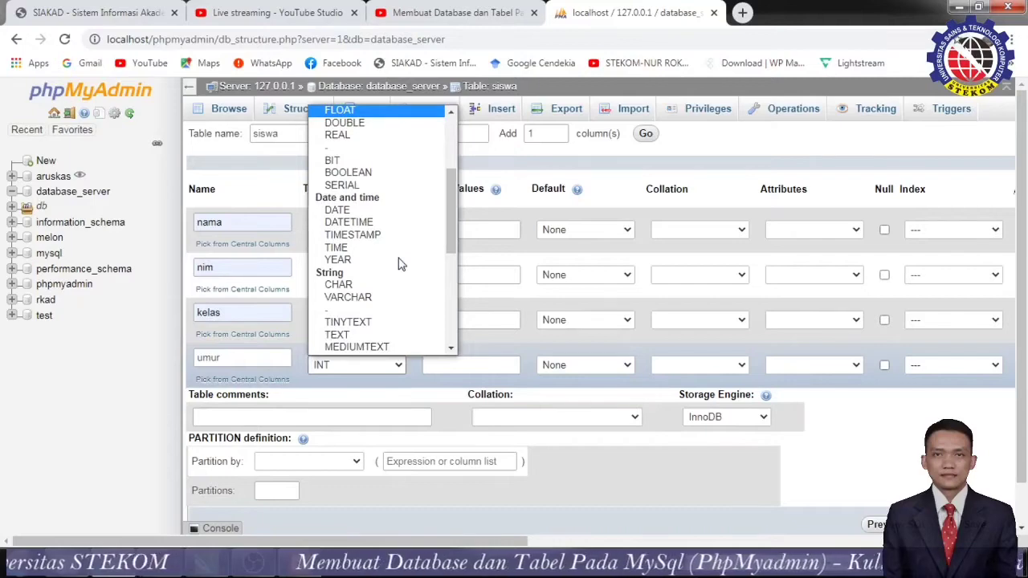
{"action": "scroll", "coordinate": [402, 264], "scroll_direction": "up", "scroll_amount": 4}
{"action": "scroll", "coordinate": [406, 281], "scroll_direction": "down", "scroll_amount": 5}
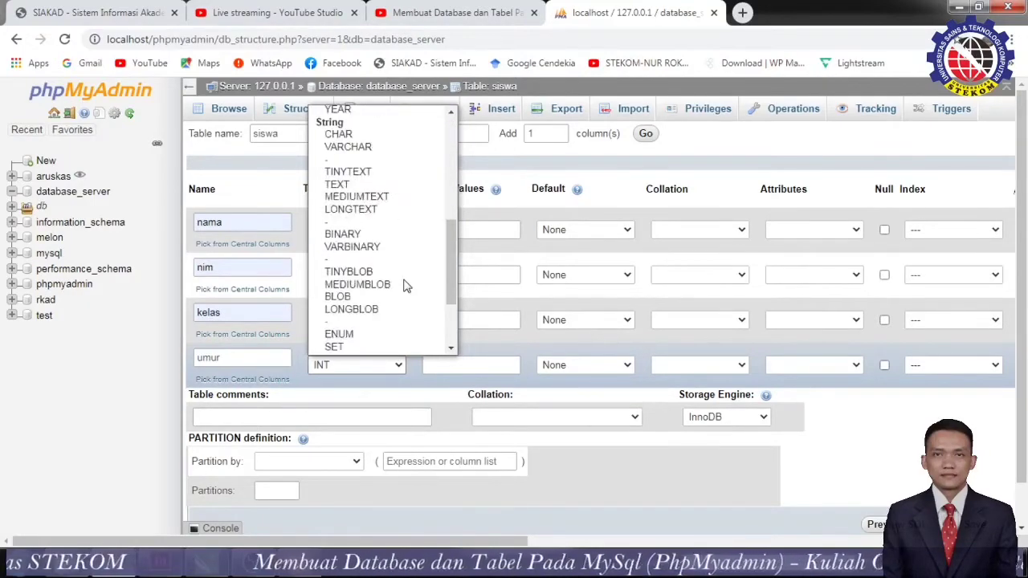
{"action": "scroll", "coordinate": [408, 291], "scroll_direction": "up", "scroll_amount": 4}
{"action": "scroll", "coordinate": [408, 291], "scroll_direction": "up", "scroll_amount": 2}
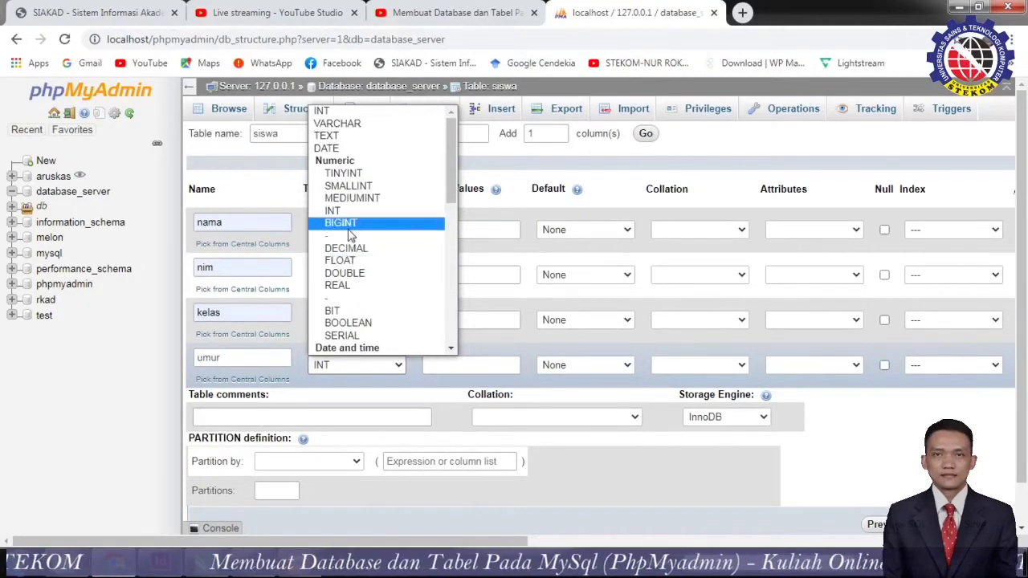
Make umur TINYINT and set lengths 50, 20, 30 and 2 for nama, nim, kelas, umur.
{"action": "left_click", "coordinate": [345, 173]}
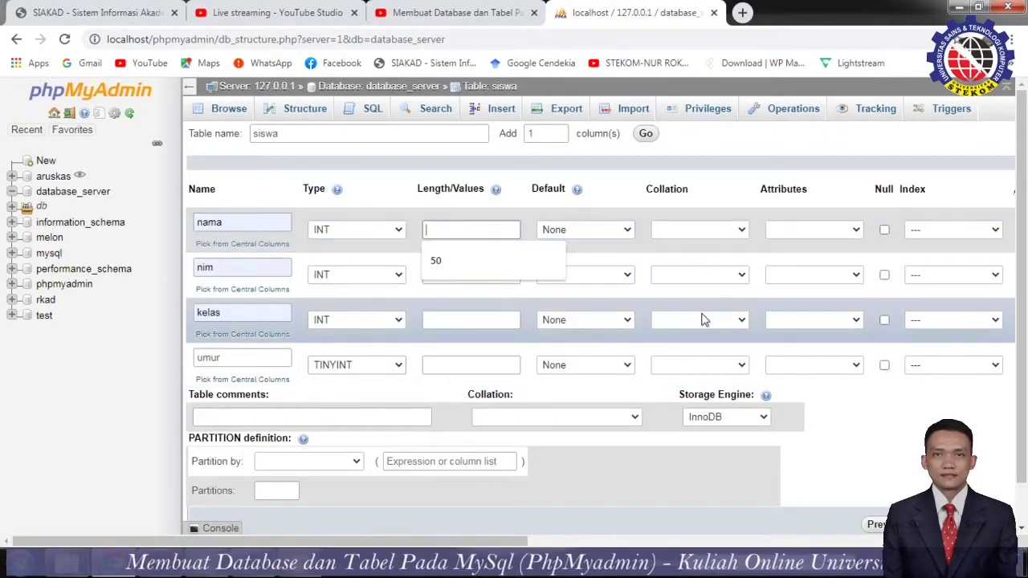
{"action": "left_click", "coordinate": [457, 262]}
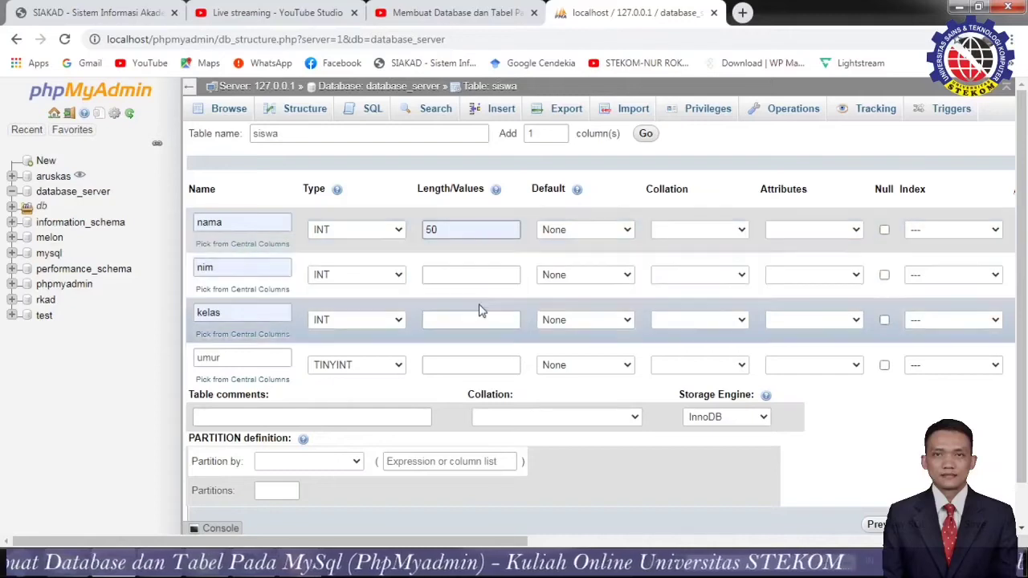
{"action": "left_click", "coordinate": [472, 277]}
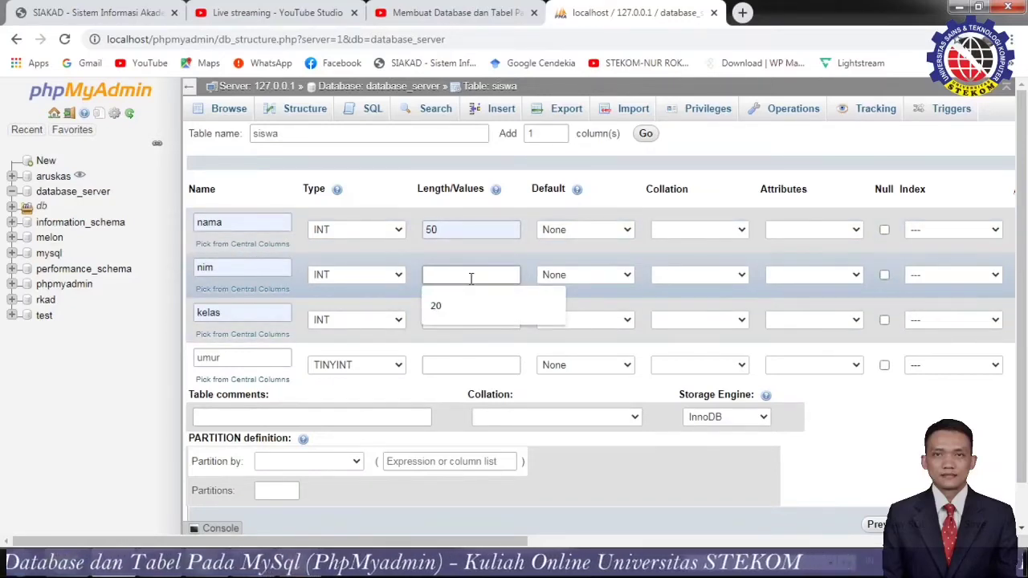
{"action": "left_click", "coordinate": [436, 310]}
{"action": "left_click", "coordinate": [447, 323]}
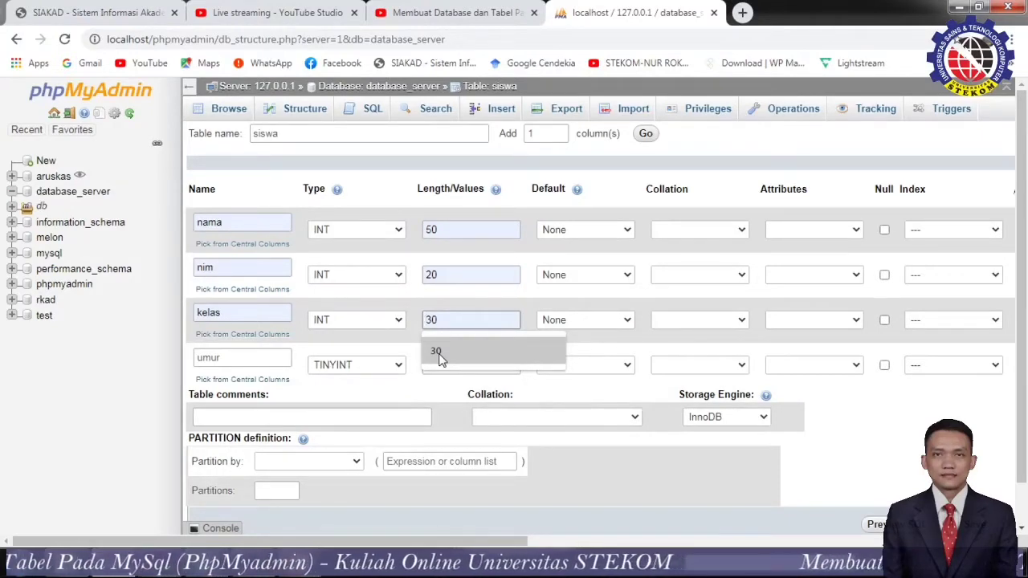
{"action": "left_click", "coordinate": [438, 354]}
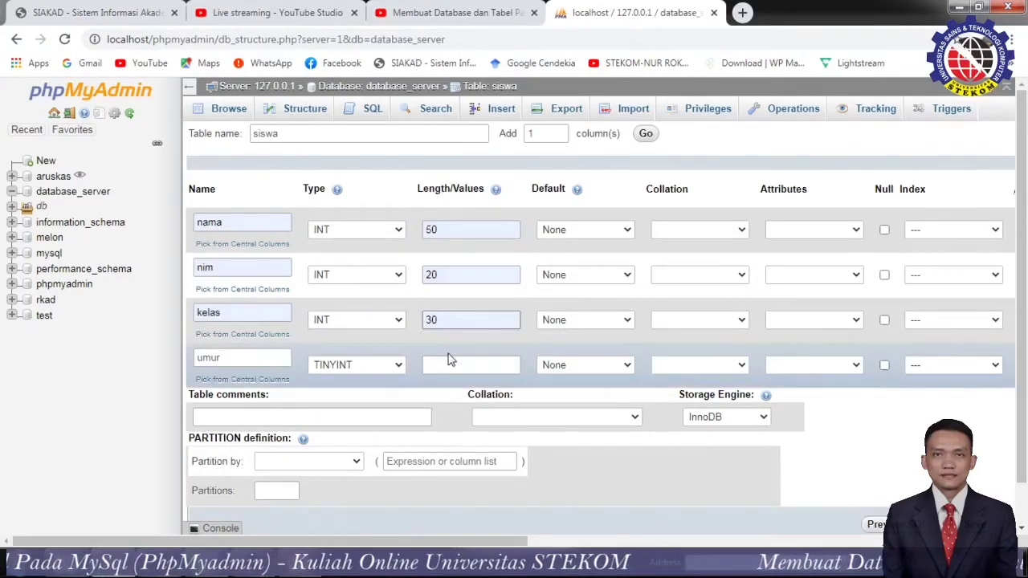
{"action": "left_click", "coordinate": [450, 361]}
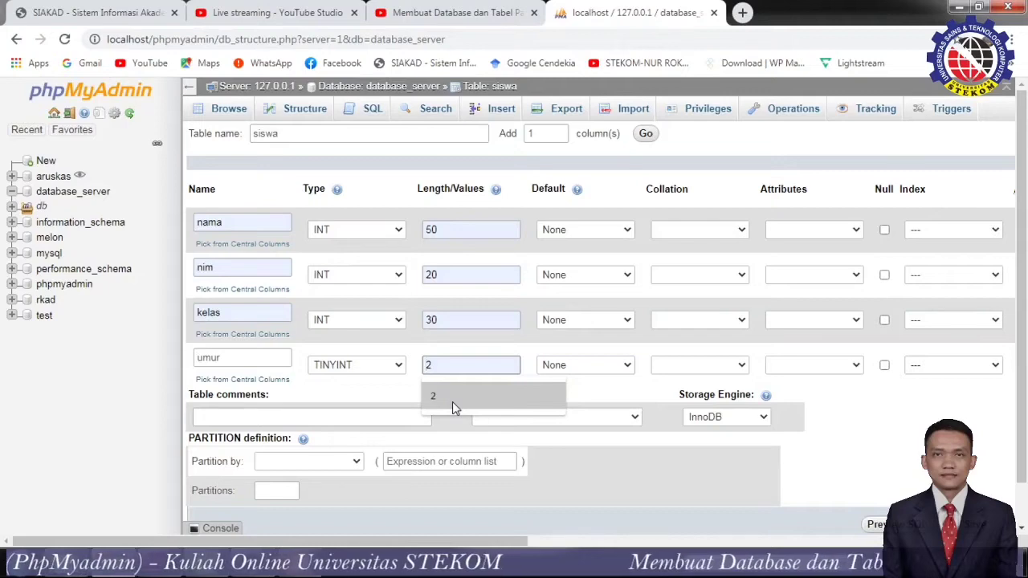
{"action": "left_click", "coordinate": [452, 396]}
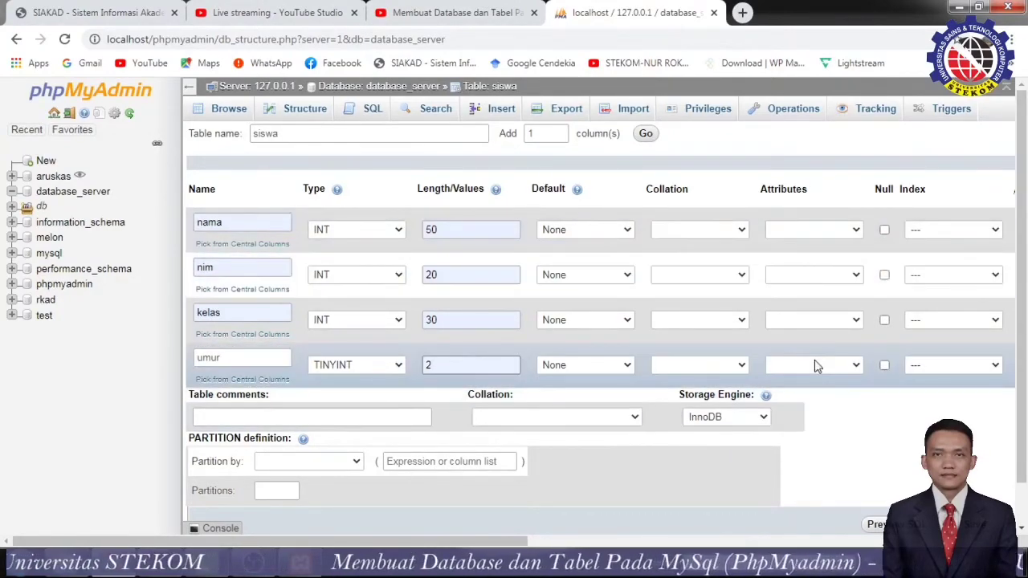
Keep InnoDB as the storage engine and make nama the PRIMARY key.
{"action": "left_click", "coordinate": [763, 417]}
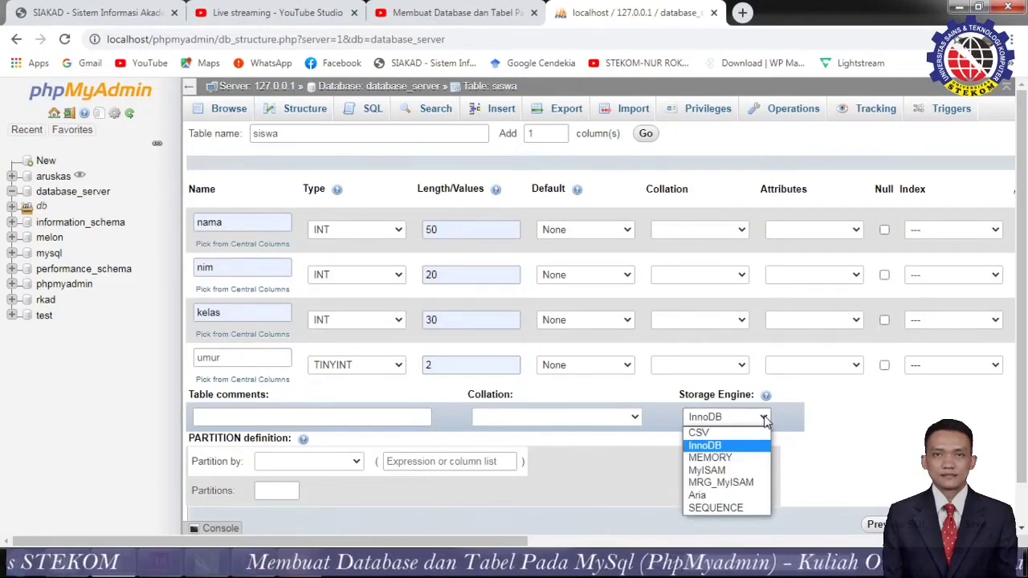
{"action": "left_click", "coordinate": [764, 416]}
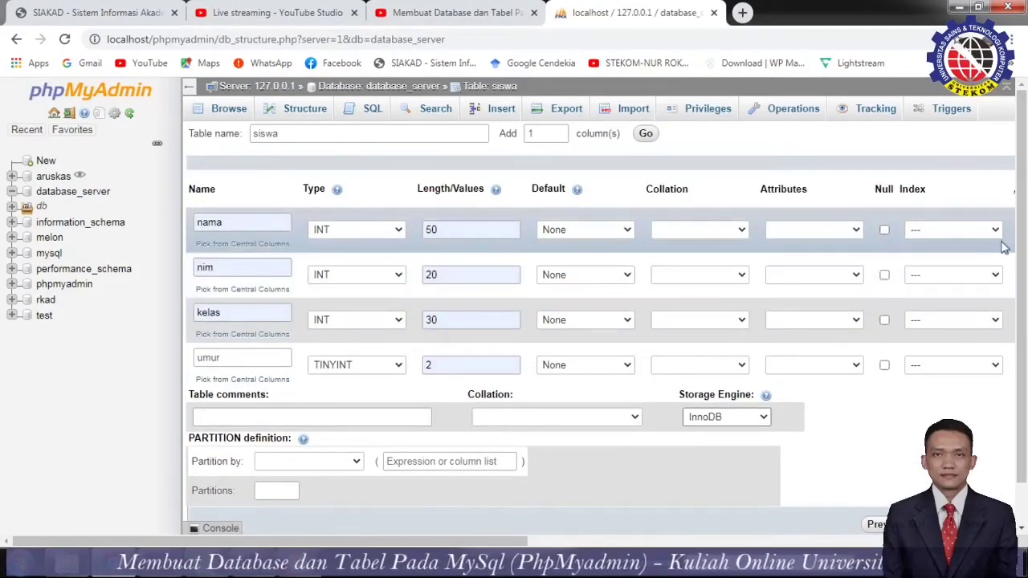
{"action": "left_click", "coordinate": [995, 230]}
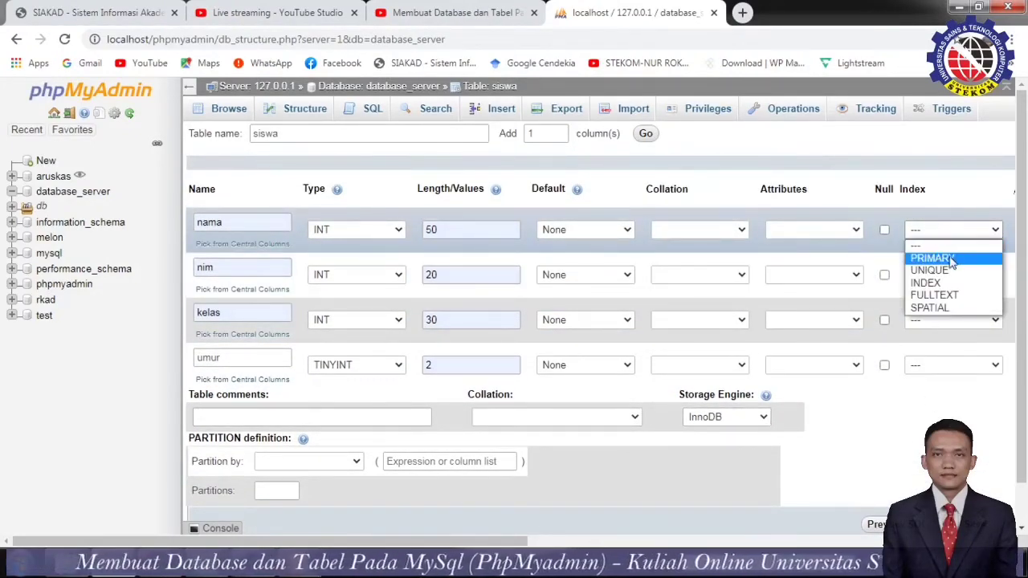
{"action": "left_click", "coordinate": [949, 260]}
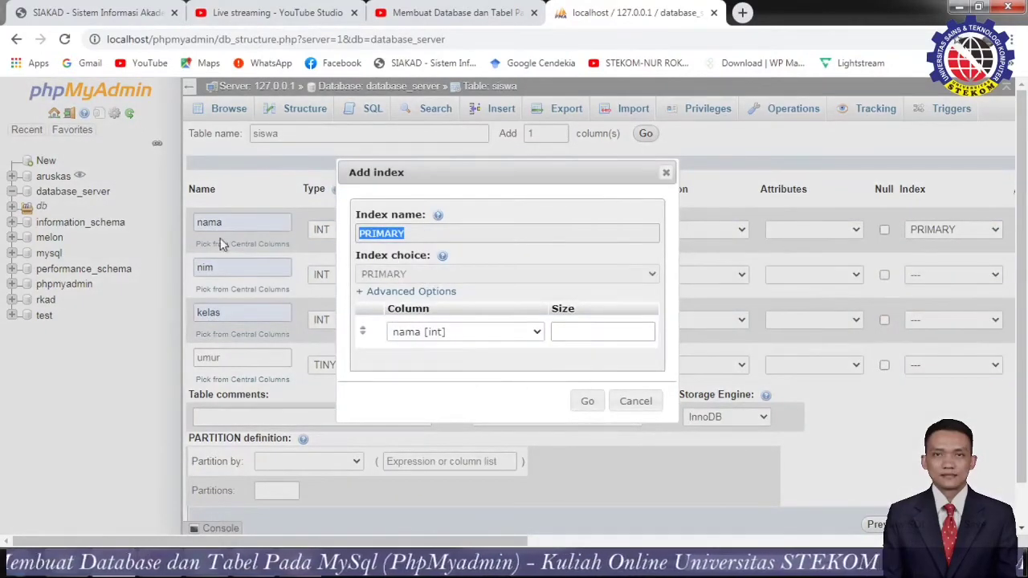
{"action": "left_click", "coordinate": [591, 401]}
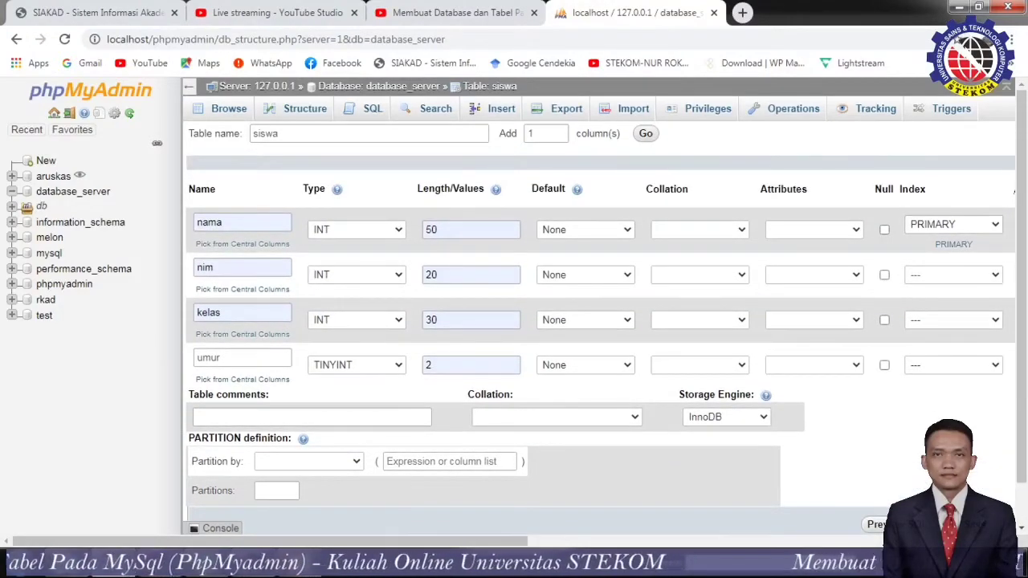
{"action": "scroll", "coordinate": [598, 321], "scroll_direction": "down", "scroll_amount": 1}
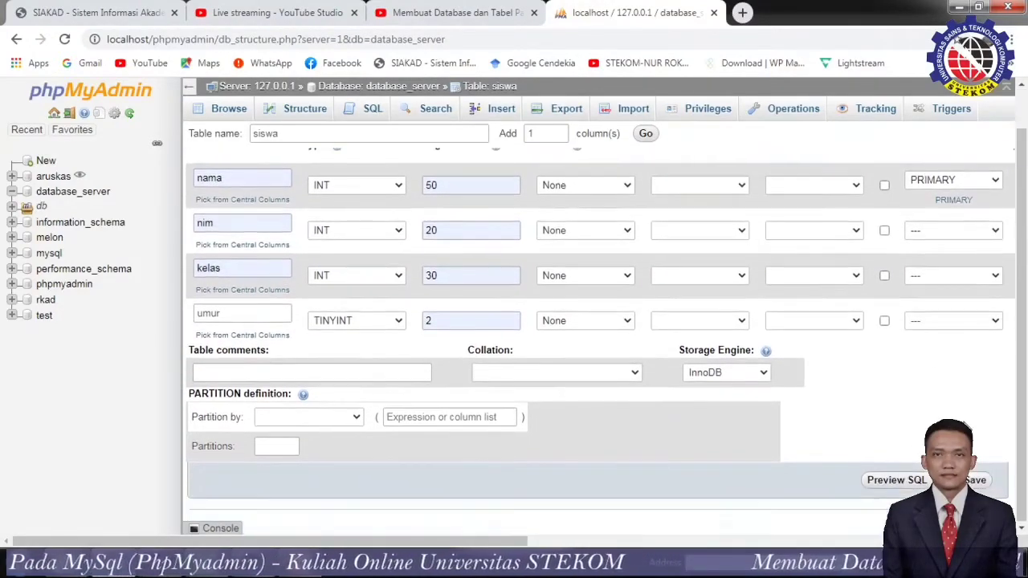
Save the siswa table, then open it from database_server to view its column structure.
{"action": "left_click", "coordinate": [977, 481]}
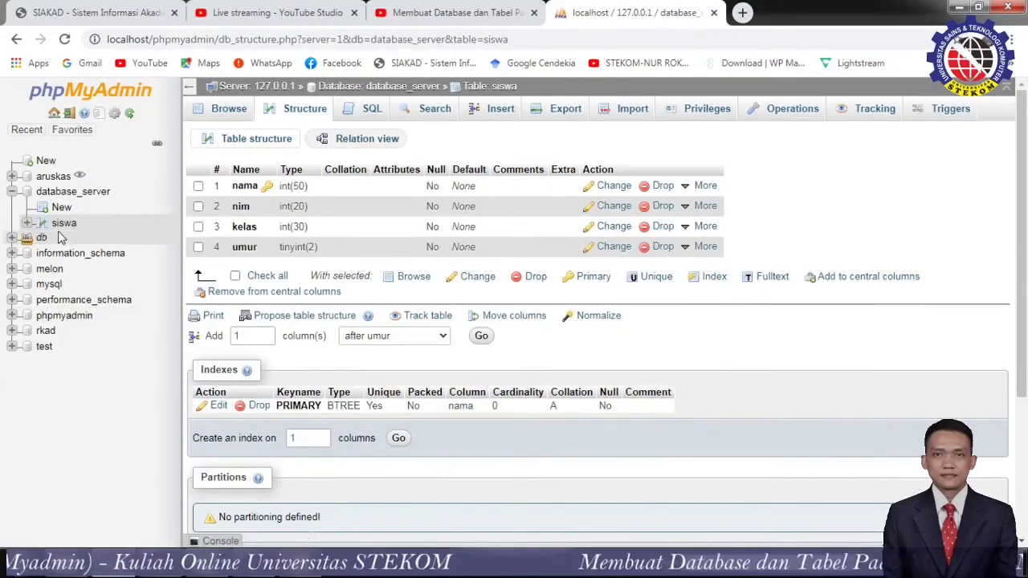
{"action": "left_click", "coordinate": [48, 191]}
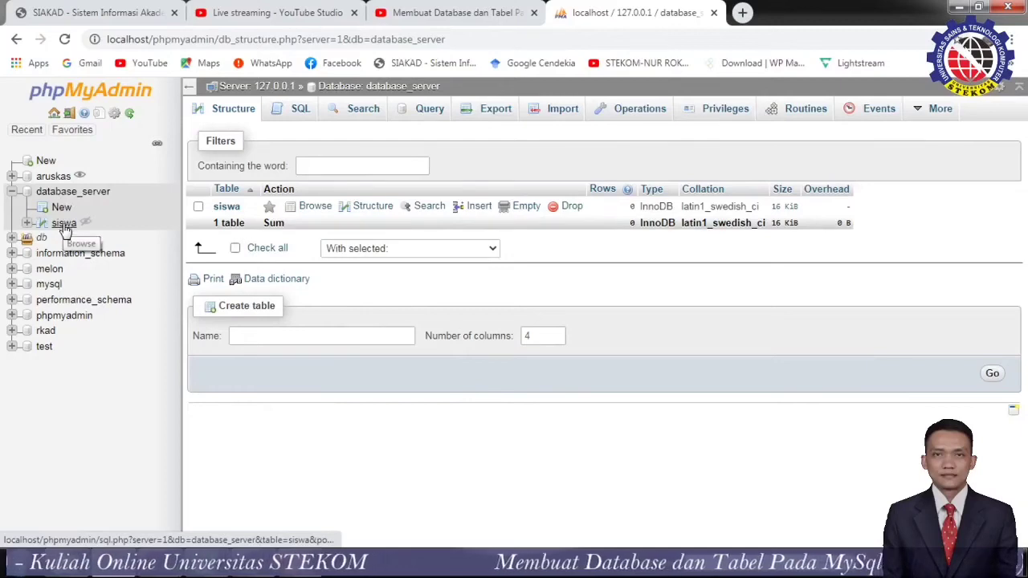
{"action": "left_click", "coordinate": [65, 224]}
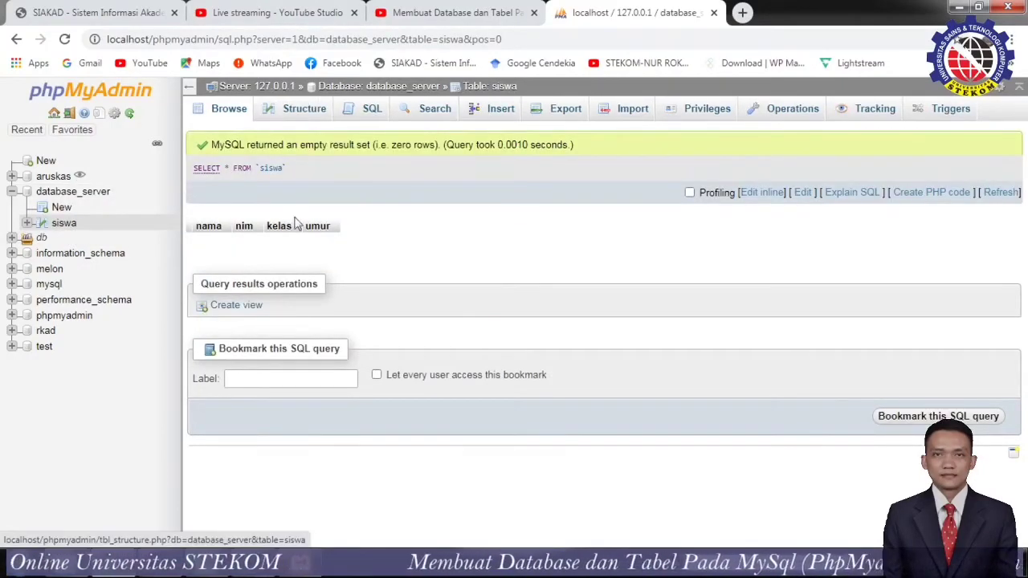
{"action": "left_click", "coordinate": [226, 110]}
{"action": "left_click", "coordinate": [303, 109]}
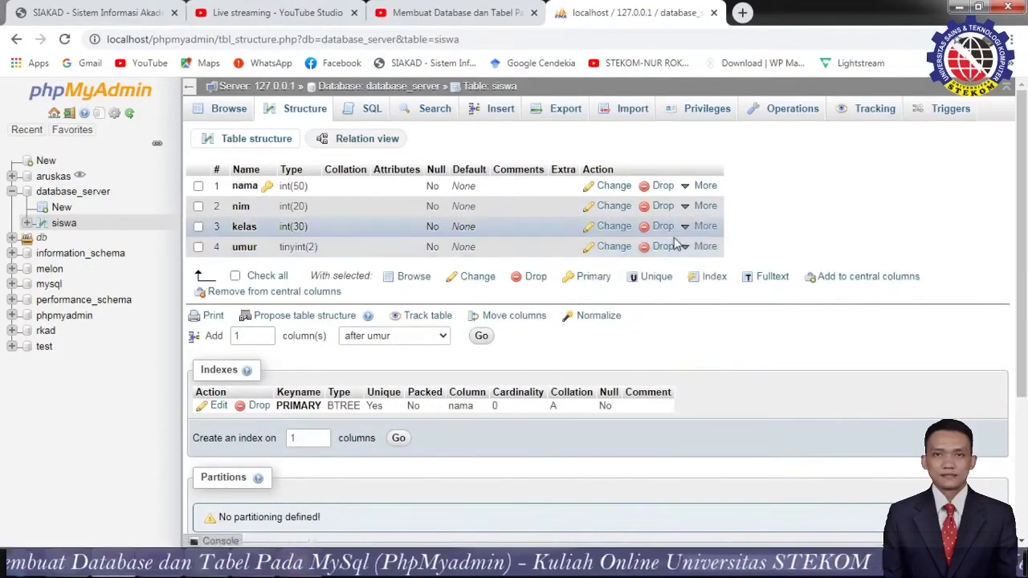
{"action": "mouse_move", "coordinate": [697, 208]}
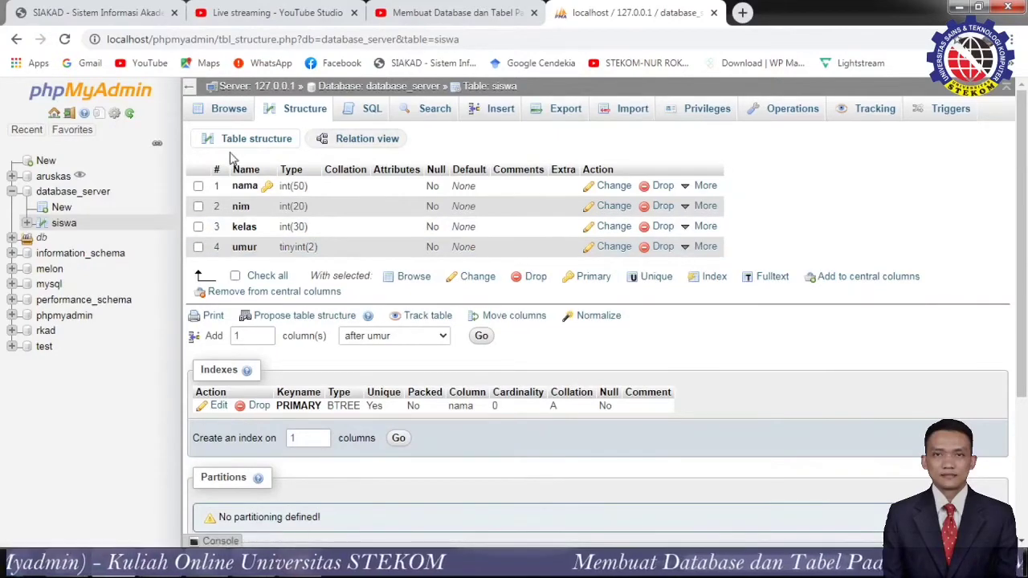
Try Browse and Insert on siswa, ignoring each server error, then reopen siswa's empty result set.
{"action": "left_click", "coordinate": [234, 114]}
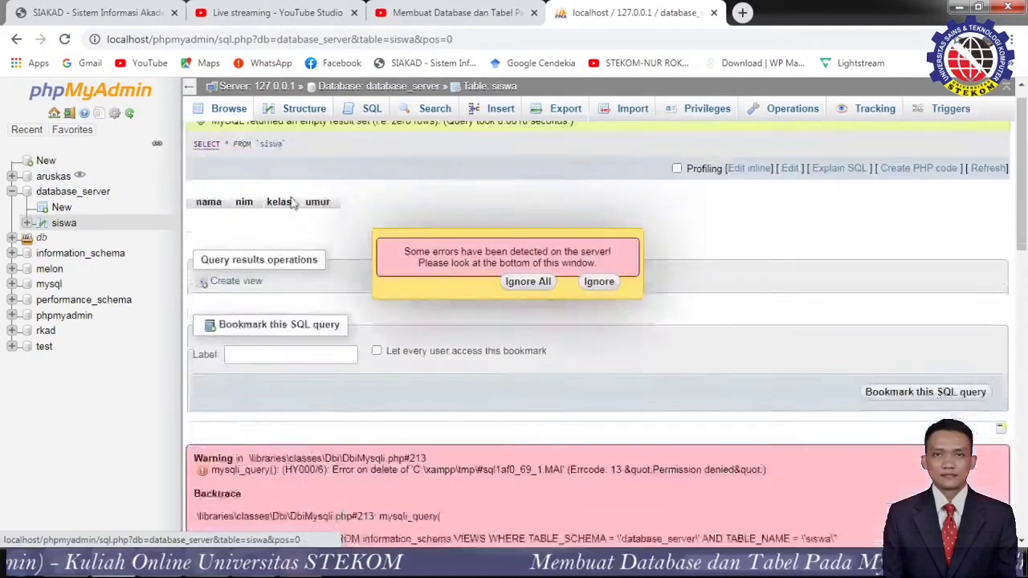
{"action": "scroll", "coordinate": [328, 314], "scroll_direction": "up", "scroll_amount": 10}
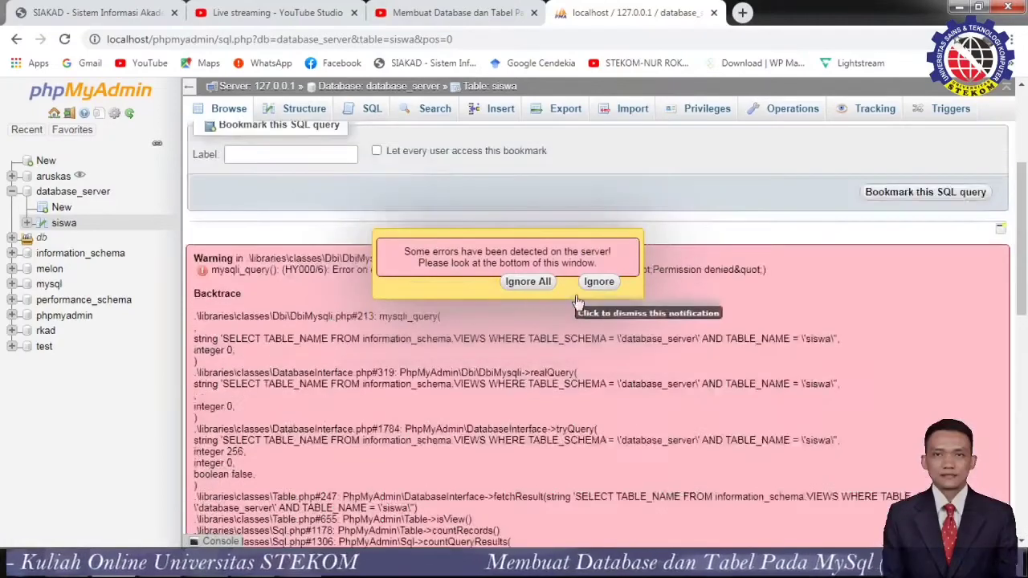
{"action": "left_click", "coordinate": [599, 281]}
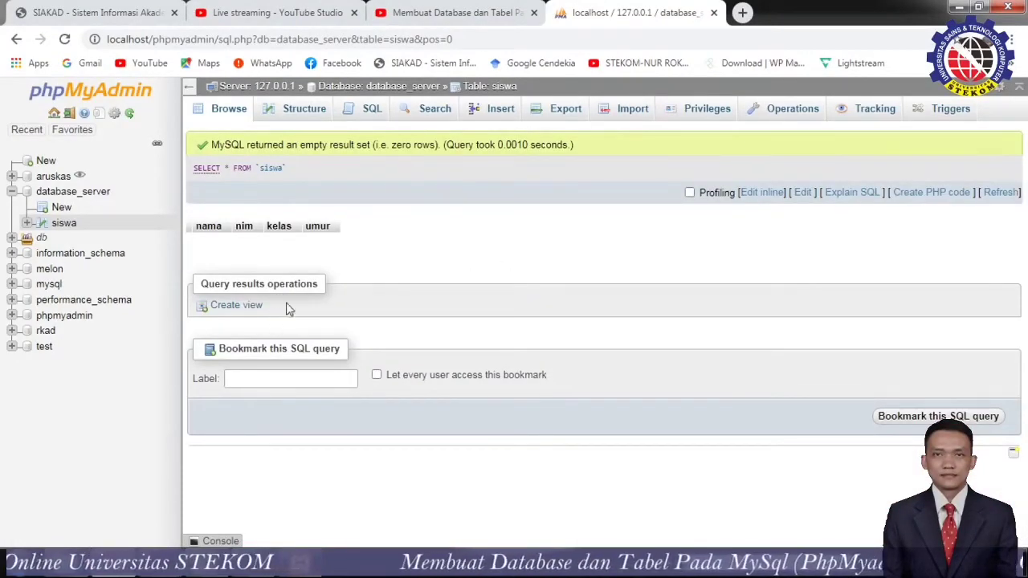
{"action": "left_click", "coordinate": [498, 112]}
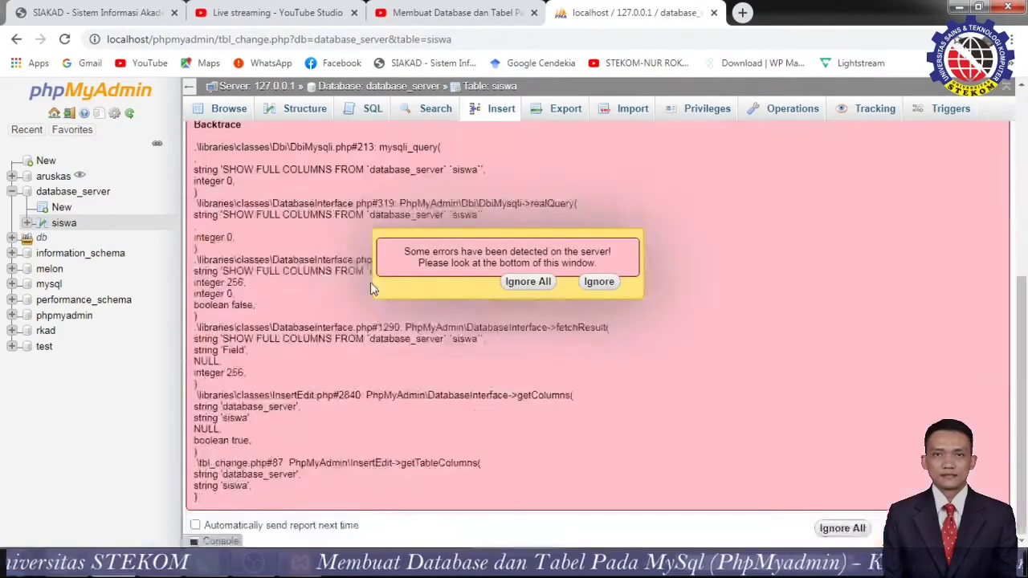
{"action": "left_click", "coordinate": [599, 281]}
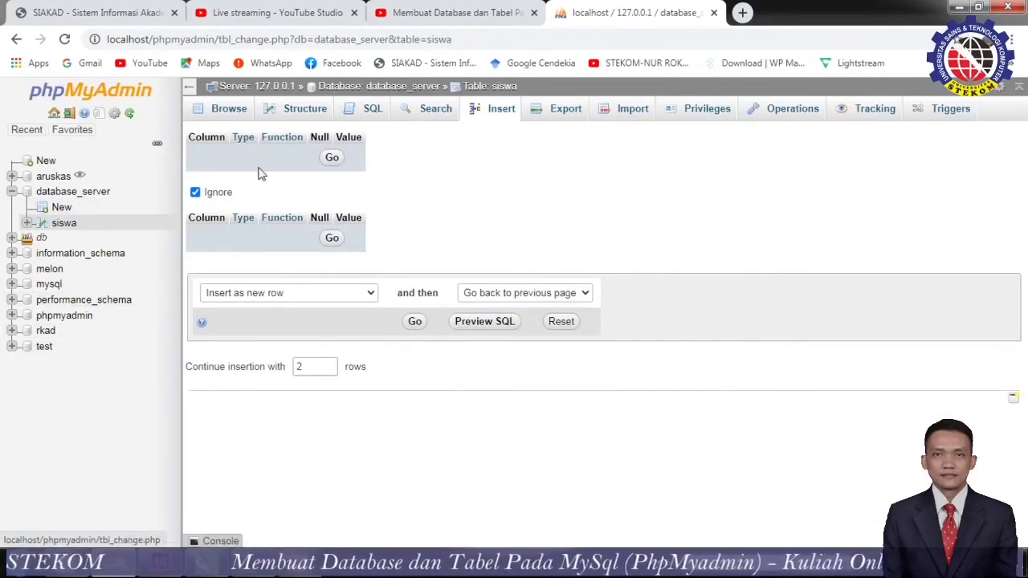
{"action": "left_click", "coordinate": [233, 110]}
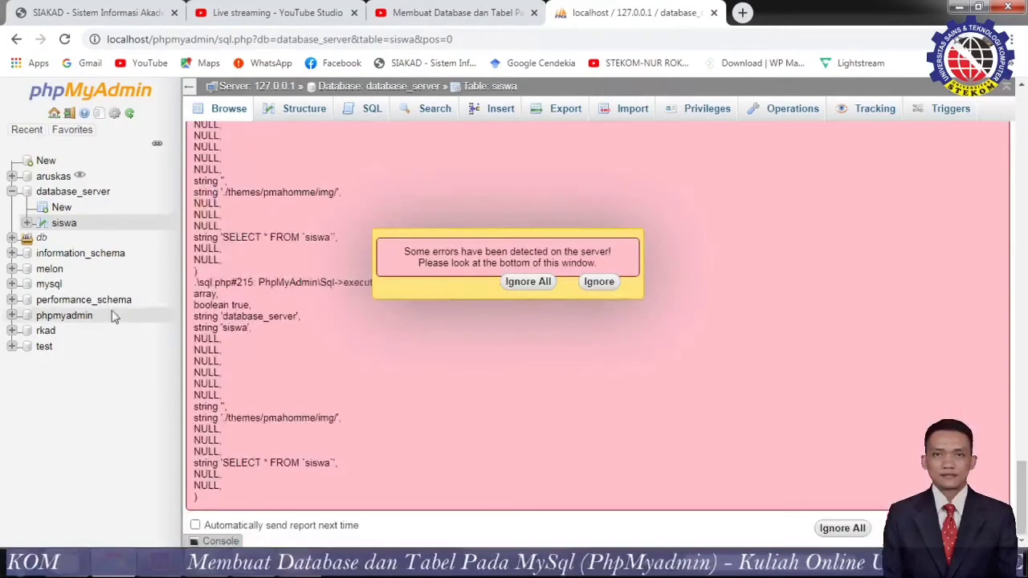
{"action": "left_click", "coordinate": [582, 288]}
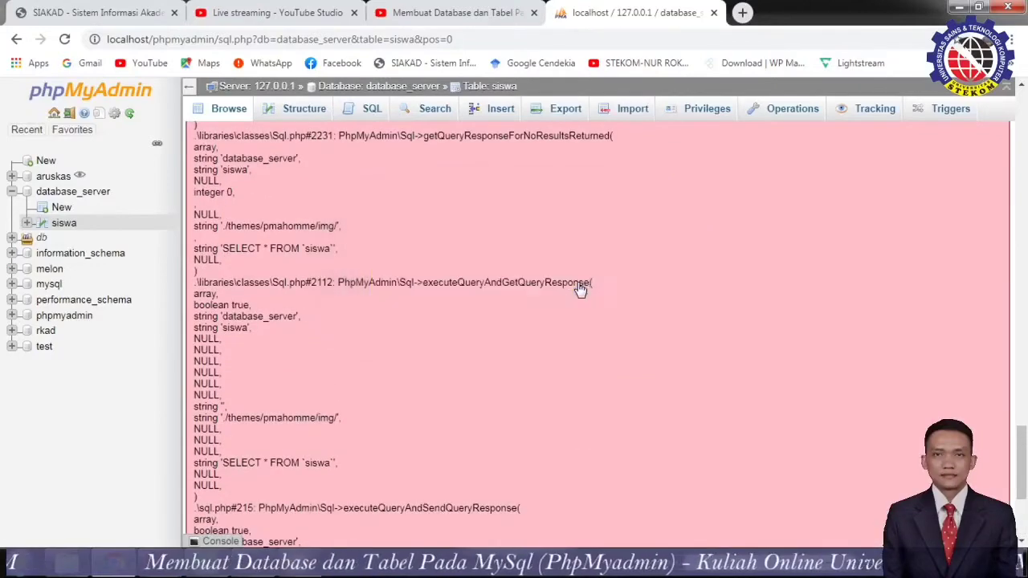
{"action": "left_click", "coordinate": [71, 224]}
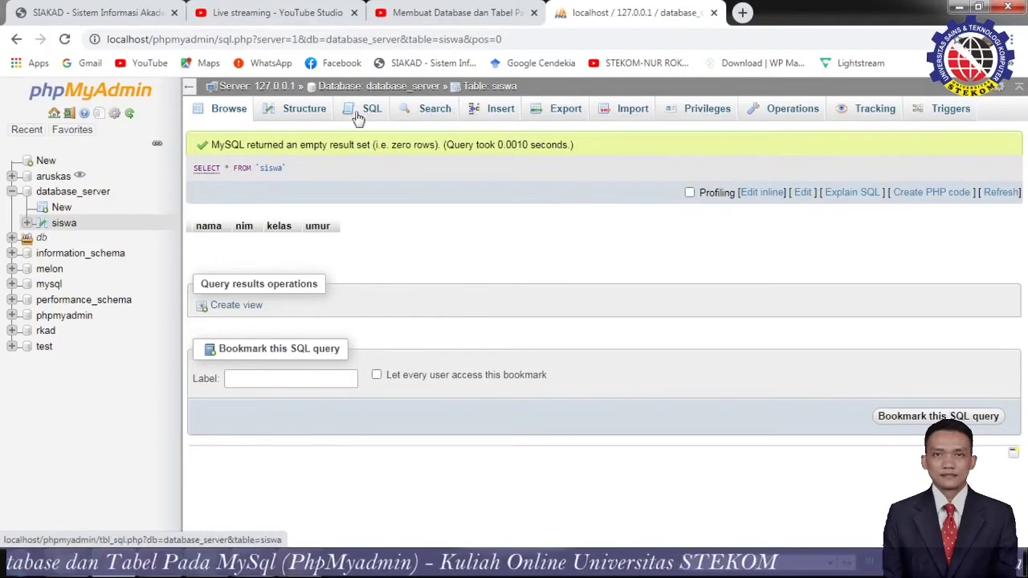
Look through siswa's Structure, Search, SQL and Export pages, then return to database_server's table list.
{"action": "left_click", "coordinate": [294, 110]}
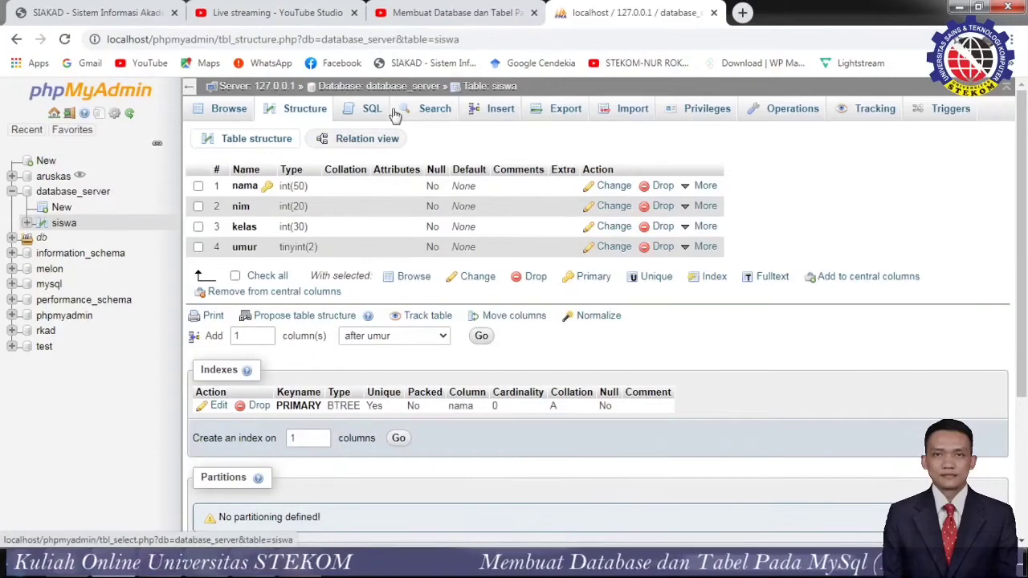
{"action": "left_click", "coordinate": [420, 110]}
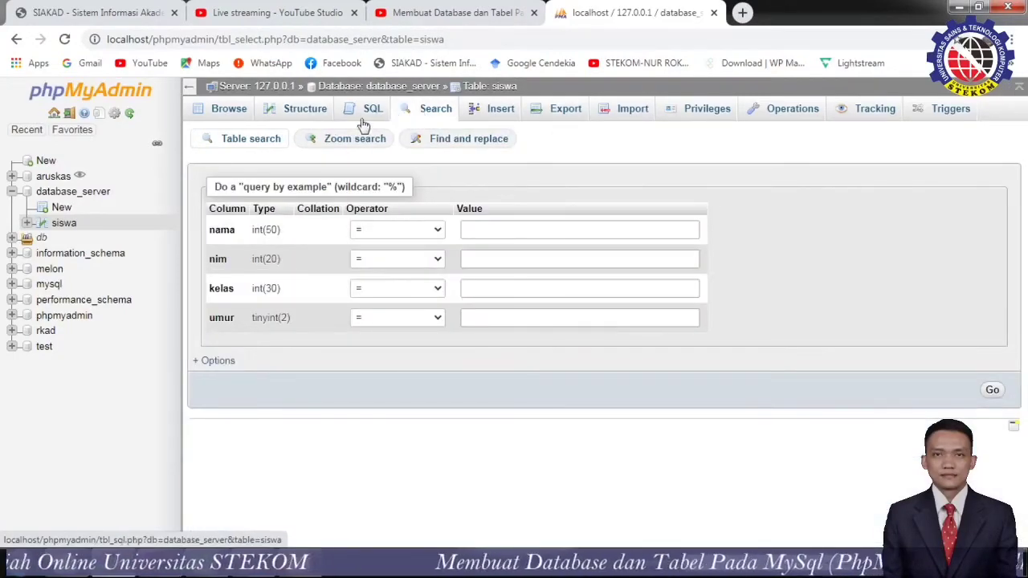
{"action": "left_click", "coordinate": [367, 115]}
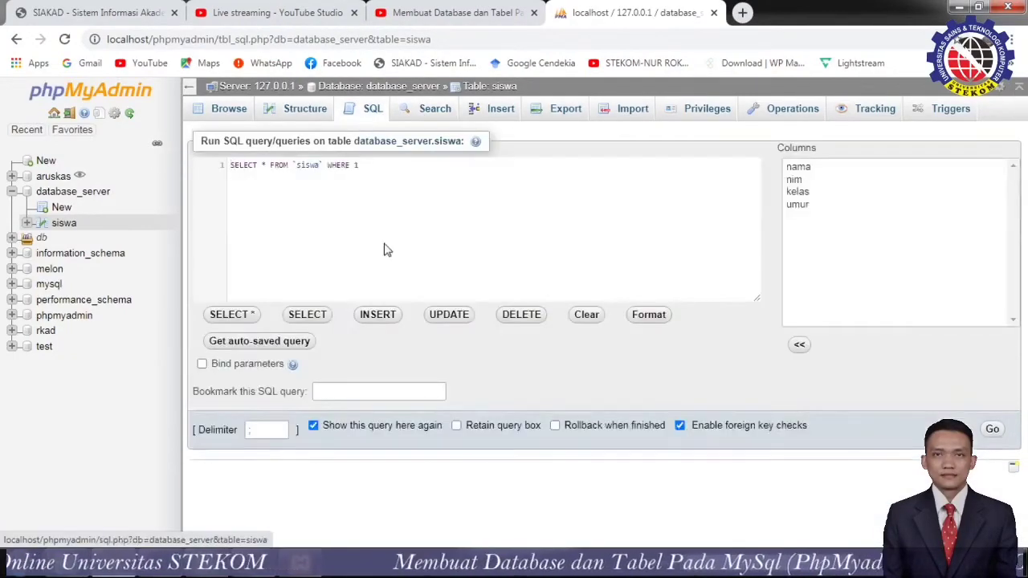
{"action": "left_click", "coordinate": [565, 110]}
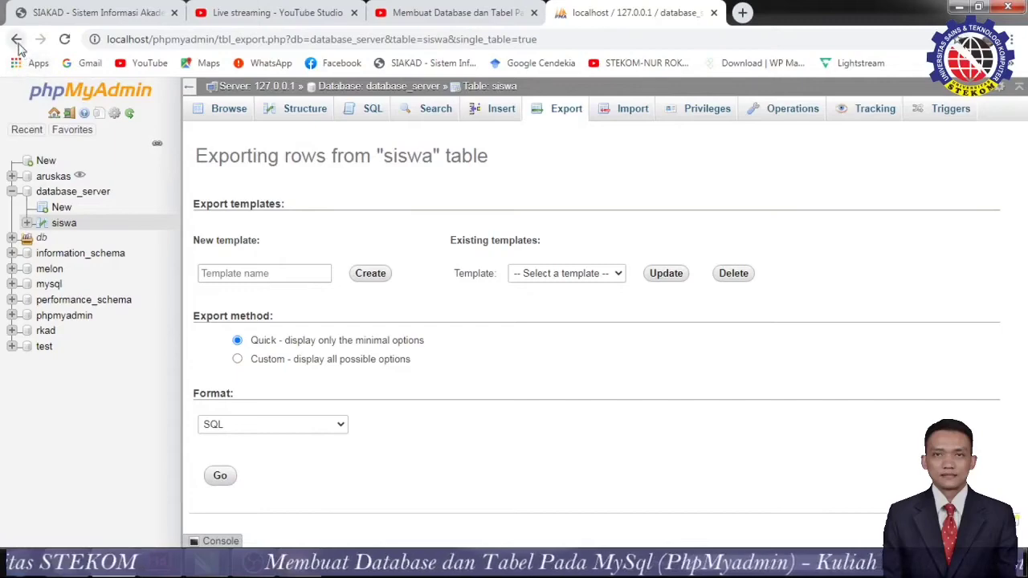
{"action": "left_click", "coordinate": [16, 39]}
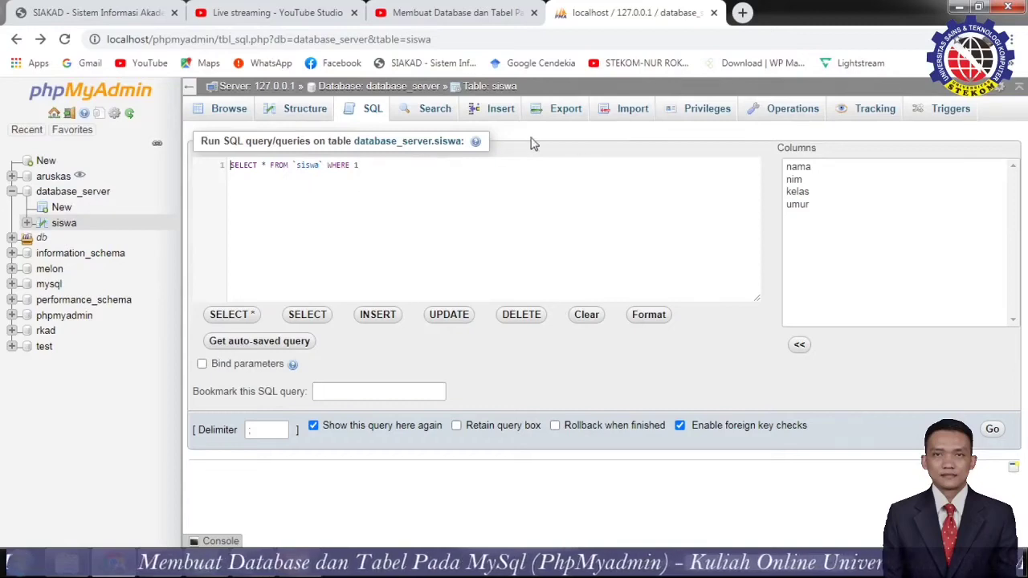
{"action": "left_click", "coordinate": [69, 196]}
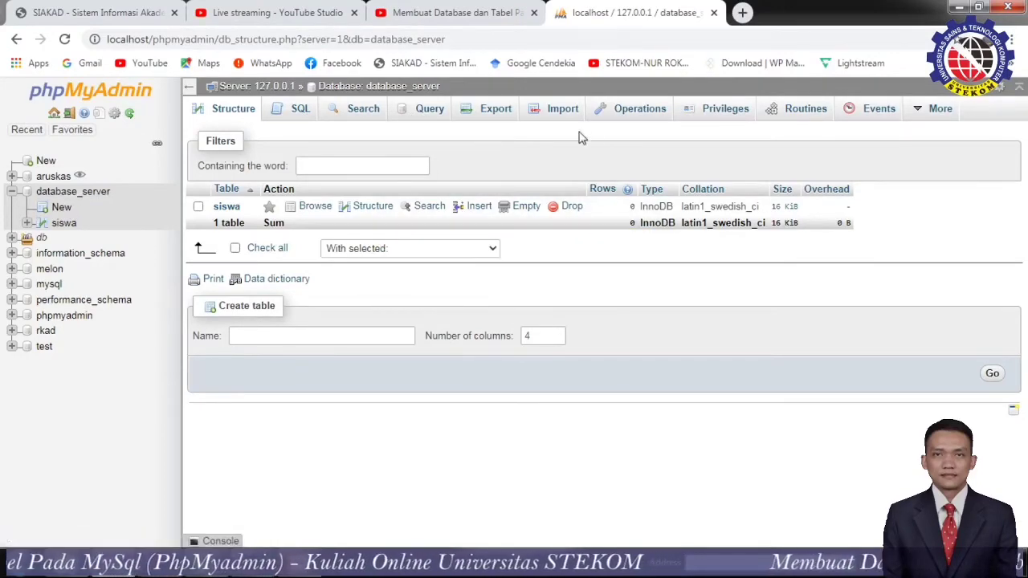
Glance at database_server's Export and Import pages, then reopen siswa's empty browse view.
{"action": "left_click", "coordinate": [495, 115]}
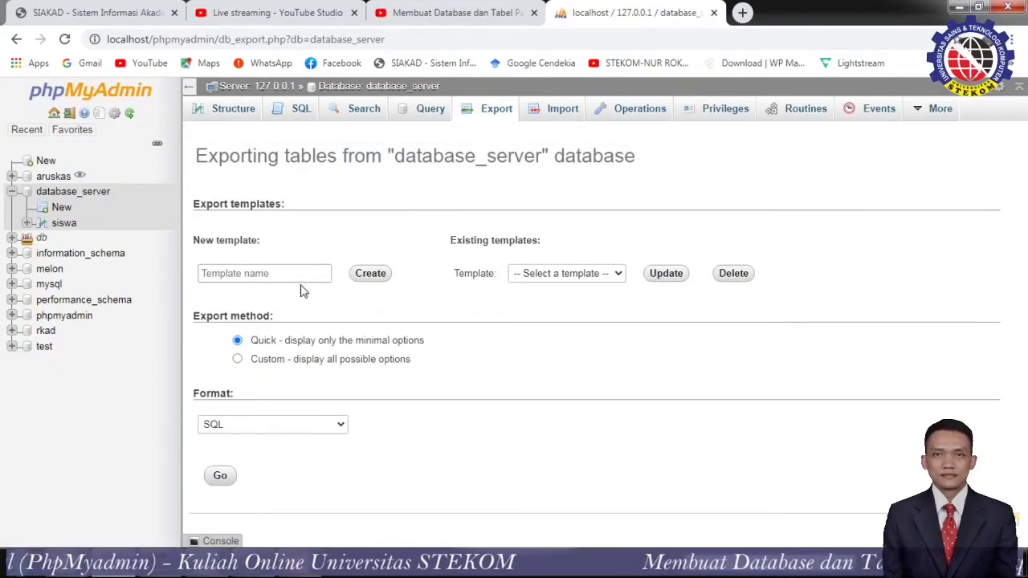
{"action": "left_click", "coordinate": [18, 39]}
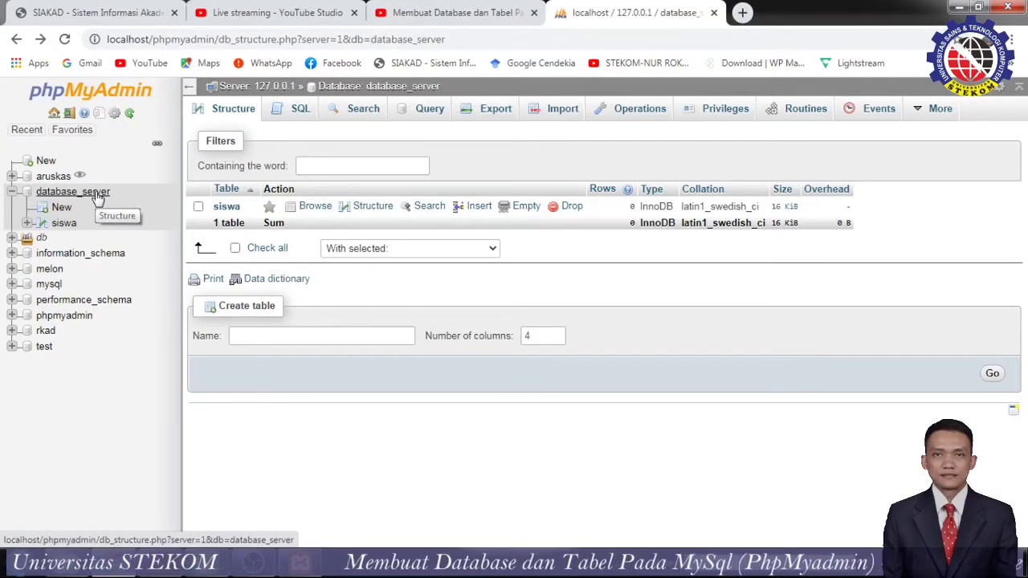
{"action": "left_click", "coordinate": [566, 112]}
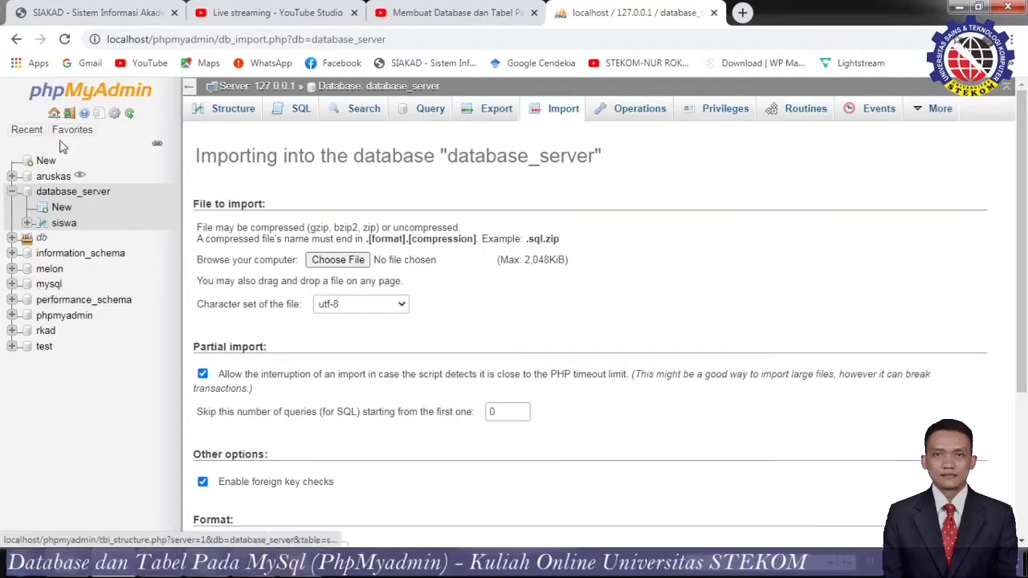
{"action": "left_click", "coordinate": [15, 40]}
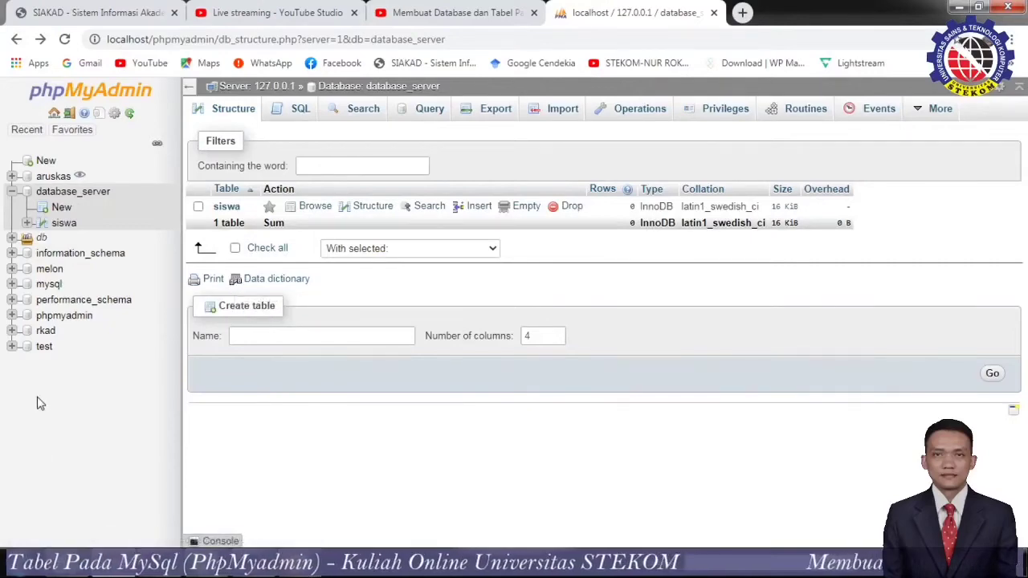
{"action": "left_click", "coordinate": [68, 224]}
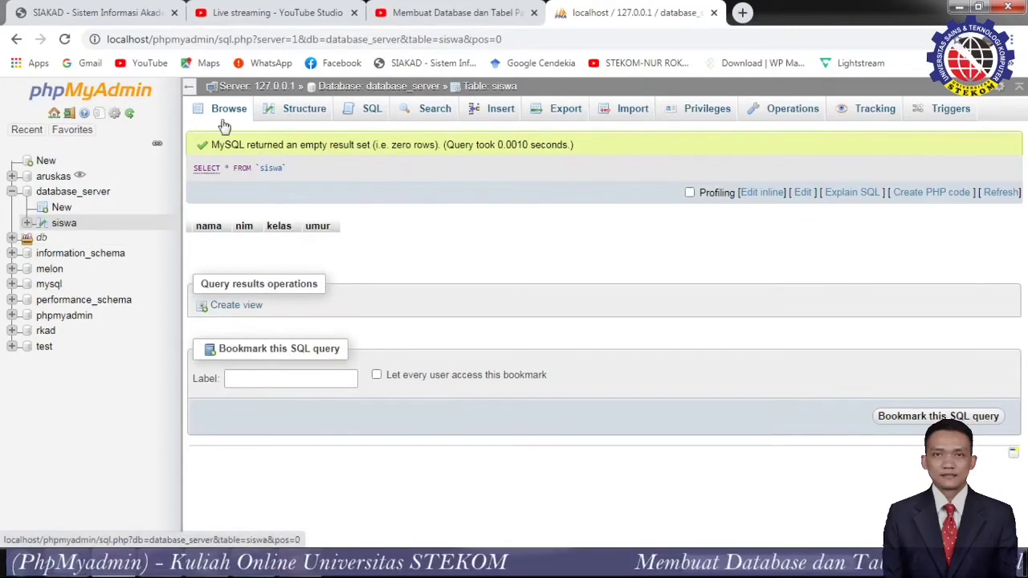
Go from siswa's table structure, past the server error, to its insert form.
{"action": "left_click", "coordinate": [279, 112]}
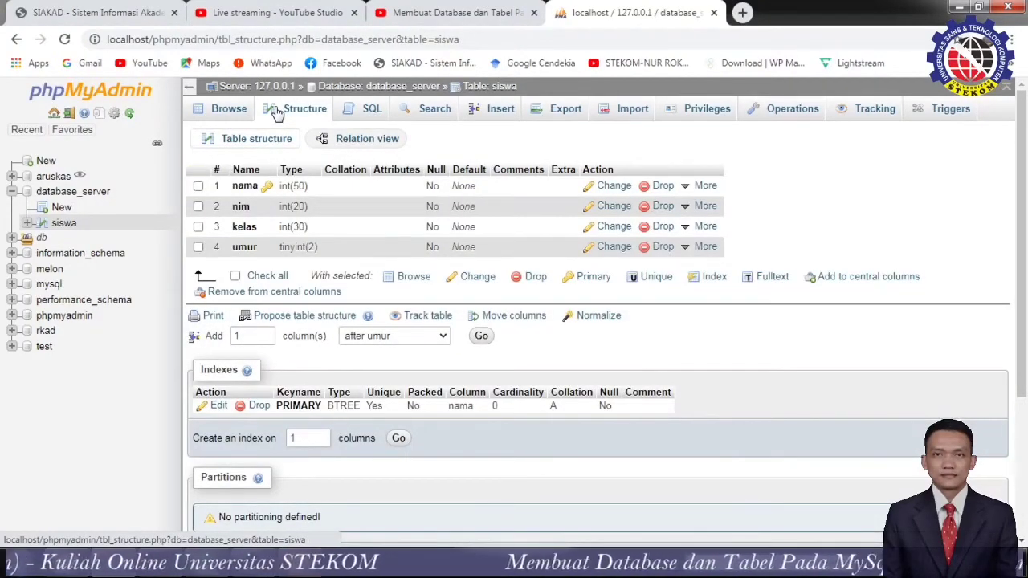
{"action": "left_click", "coordinate": [273, 146]}
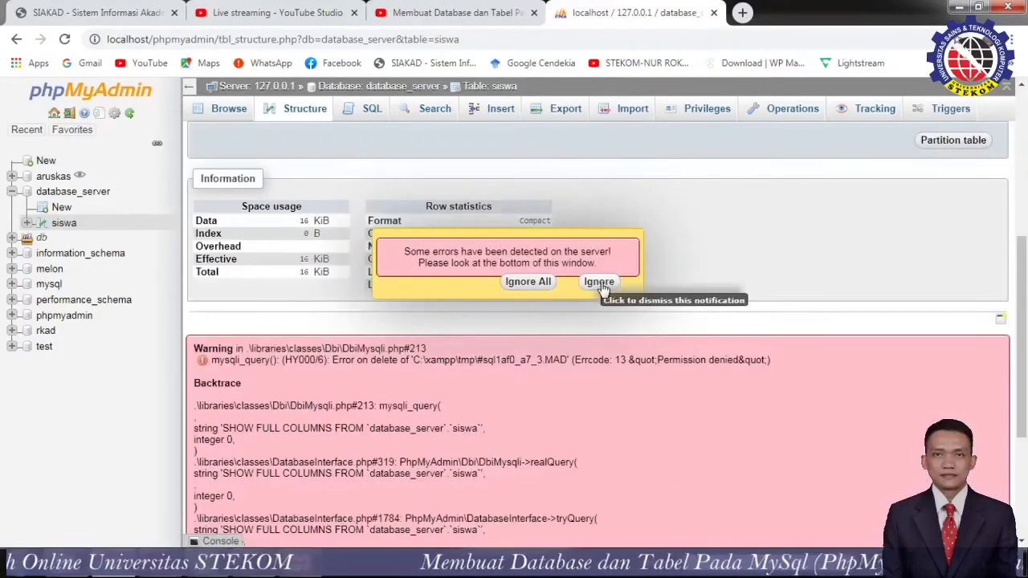
{"action": "left_click", "coordinate": [599, 282]}
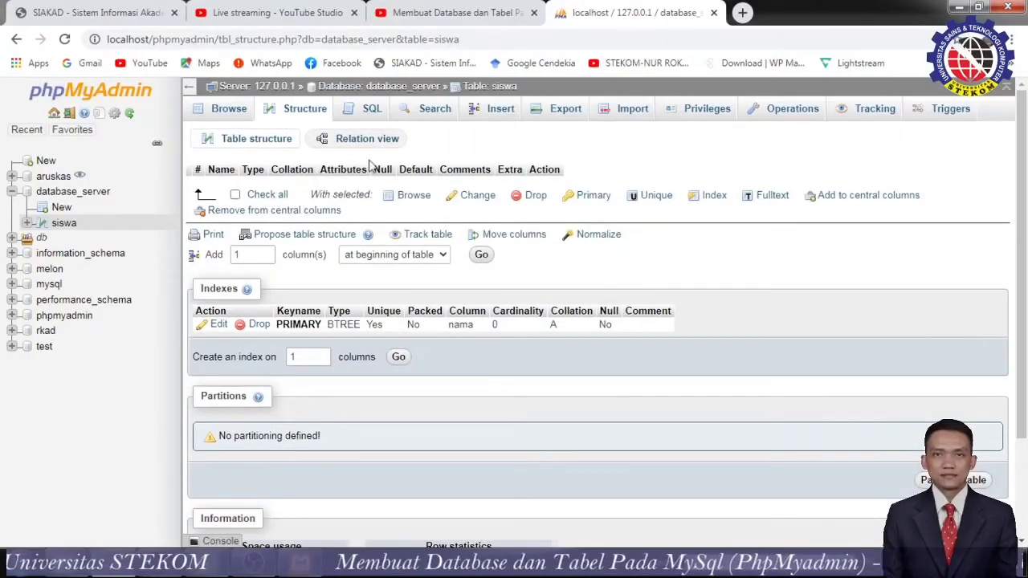
{"action": "left_click", "coordinate": [432, 108]}
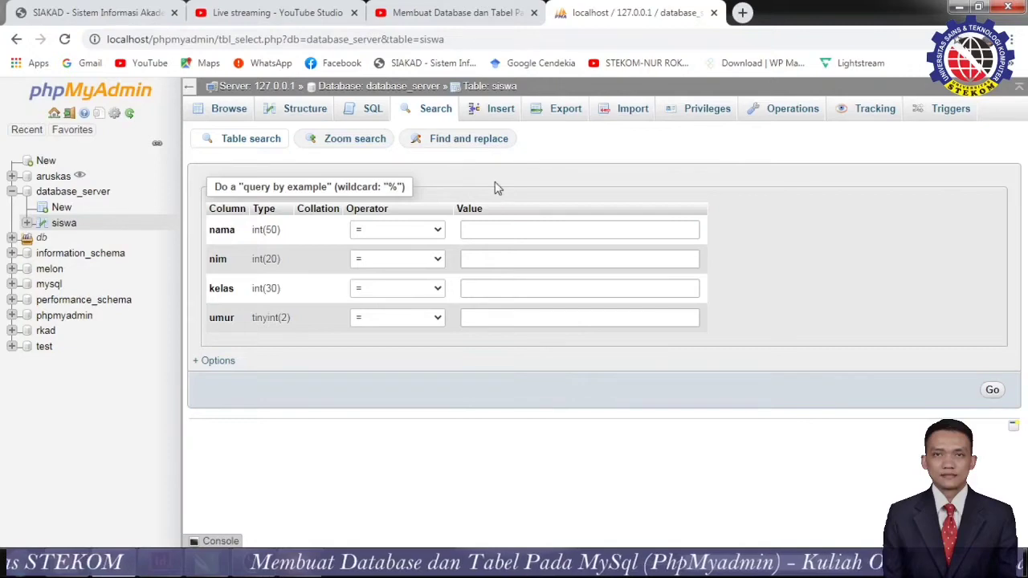
{"action": "left_click", "coordinate": [512, 113]}
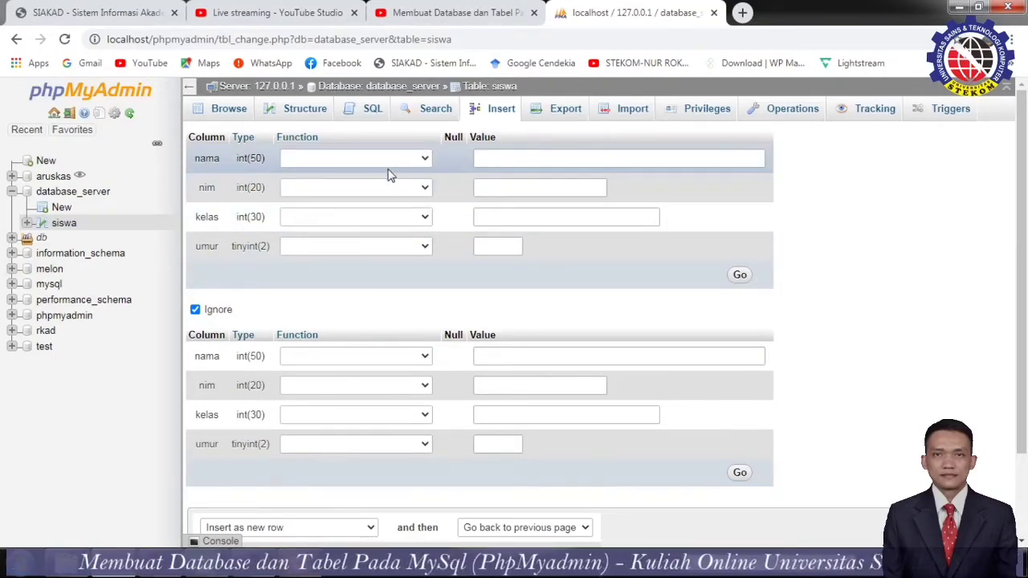
Clear the first row's nama field and re-enter 'aja' as its value.
{"action": "left_click", "coordinate": [491, 160]}
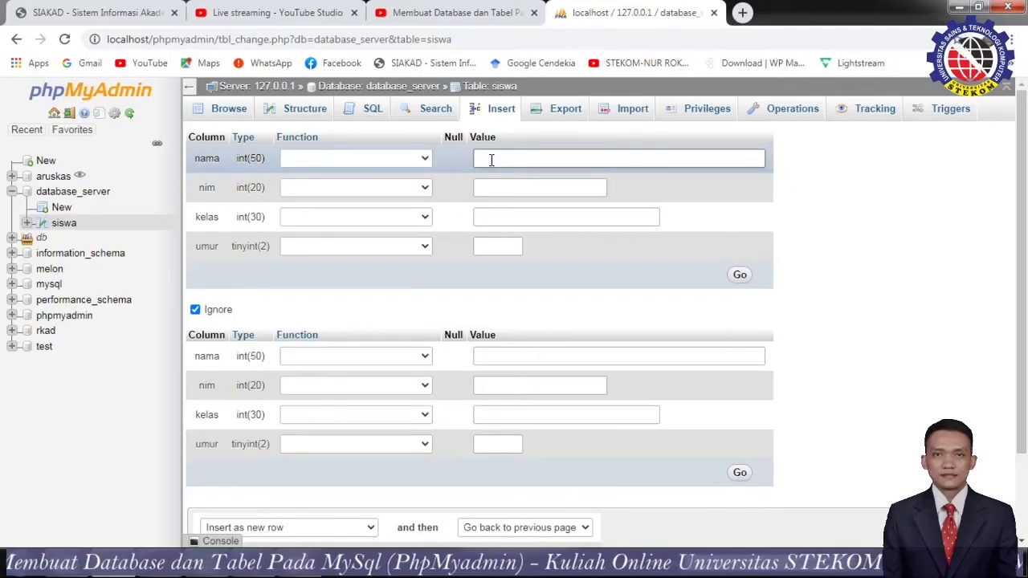
{"action": "left_click", "coordinate": [539, 188]}
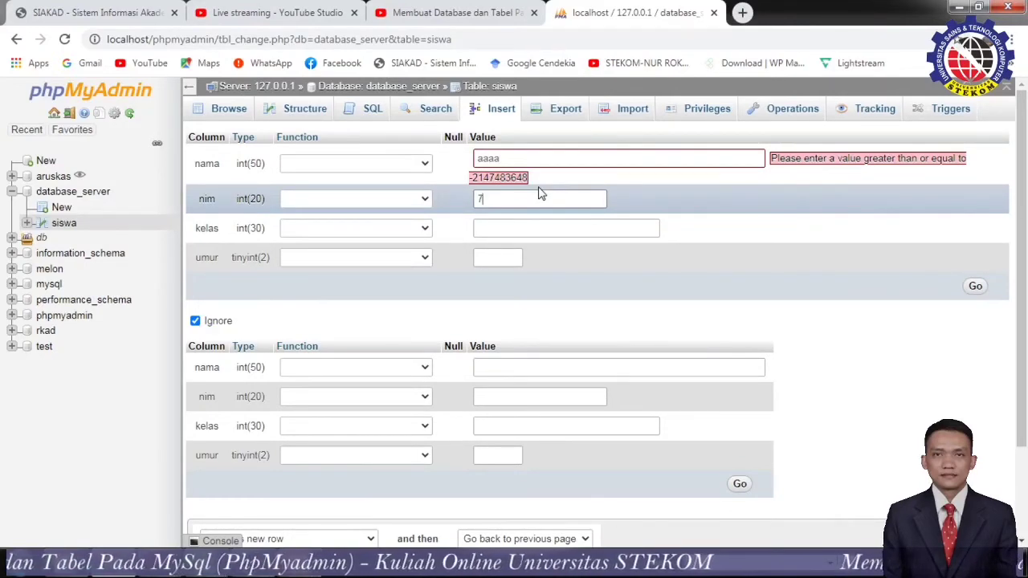
{"action": "left_click", "coordinate": [563, 155]}
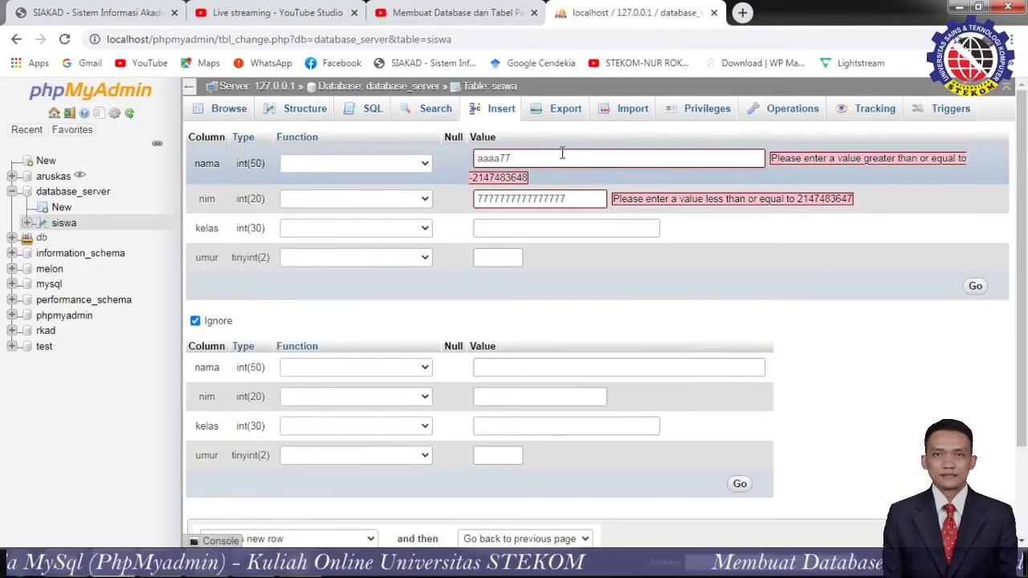
{"action": "key", "text": "BackSpace"}
{"action": "key", "text": "BackSpace"}
{"action": "key", "text": "BackSpace"}
{"action": "key", "text": "BackSpace"}
{"action": "key", "text": "BackSpace"}
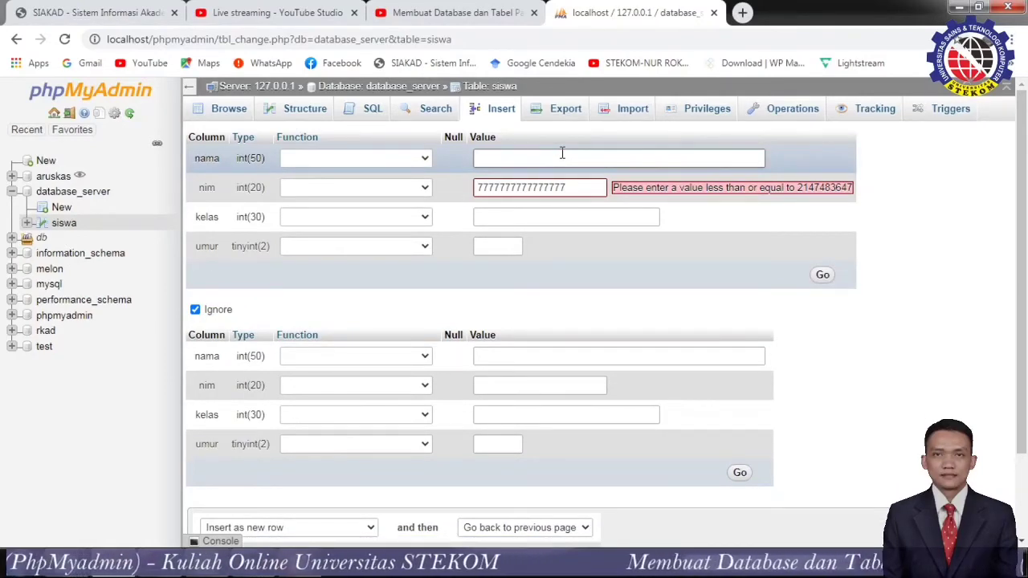
{"action": "left_click", "coordinate": [391, 164]}
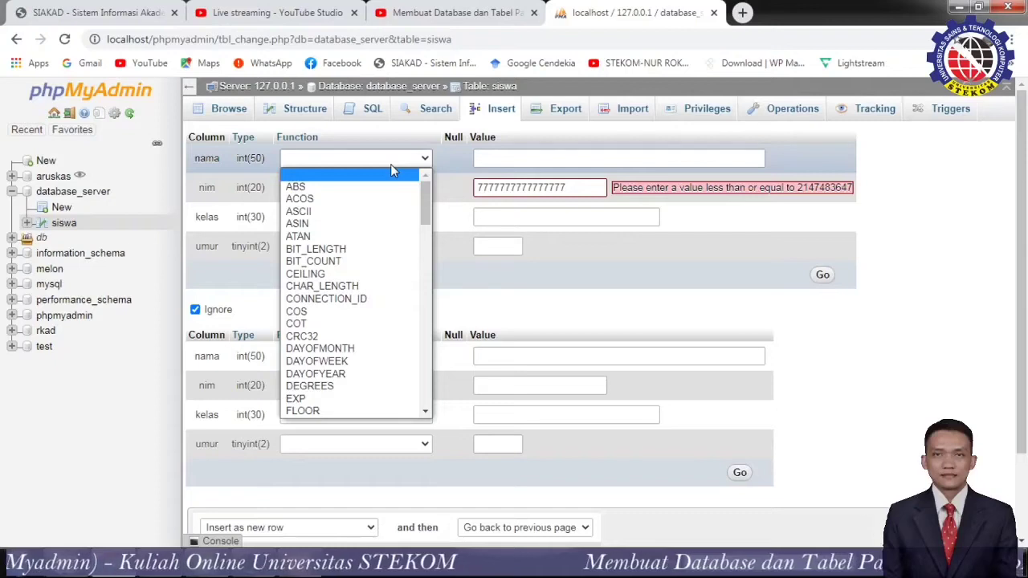
{"action": "left_click", "coordinate": [391, 164]}
{"action": "left_click", "coordinate": [505, 159]}
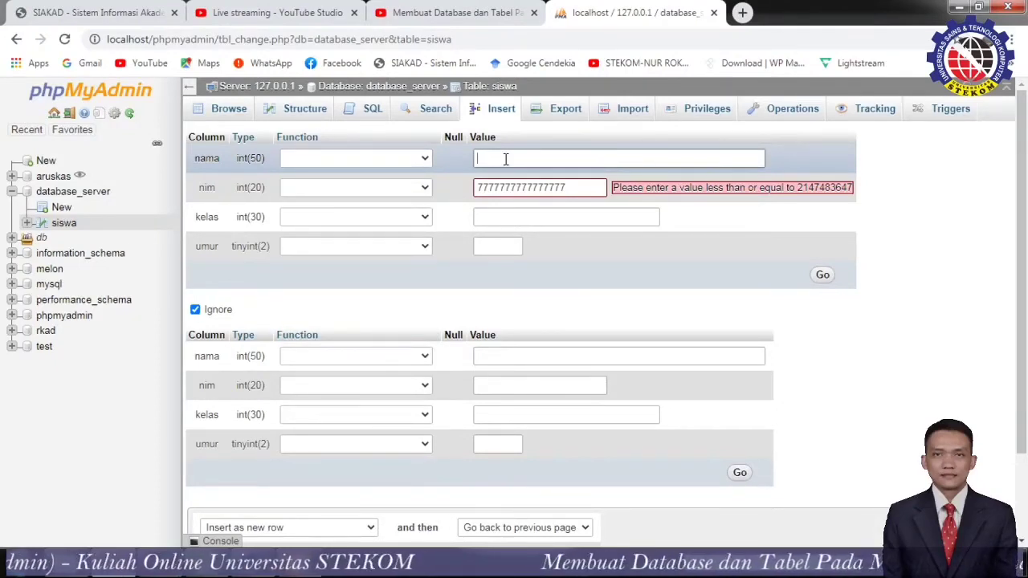
{"action": "type", "text": "ajajaj"}
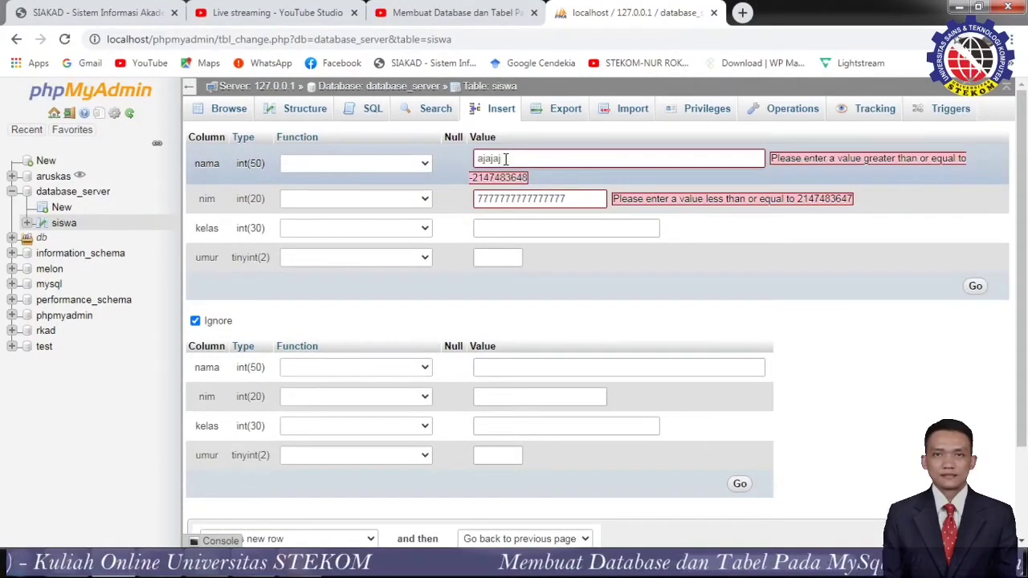
Enter 20 for umur, submit the row, then leave for the Search page.
{"action": "left_click", "coordinate": [516, 254]}
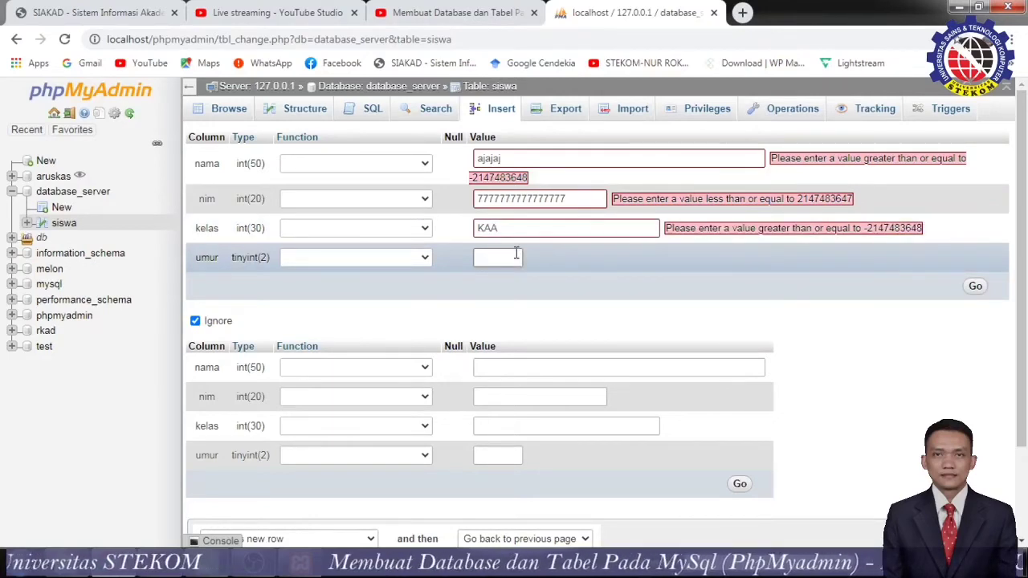
{"action": "type", "text": "20"}
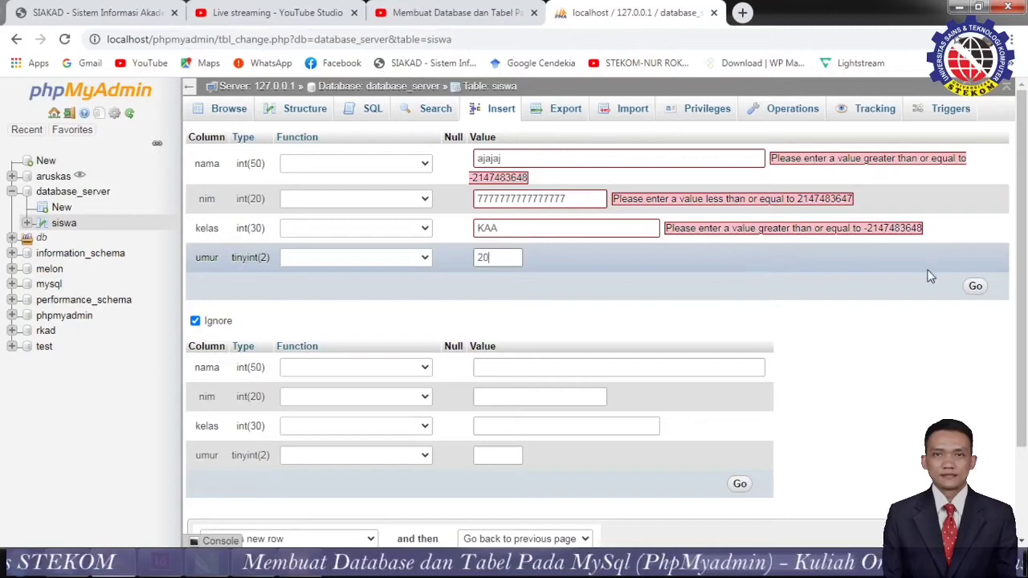
{"action": "left_click", "coordinate": [977, 294]}
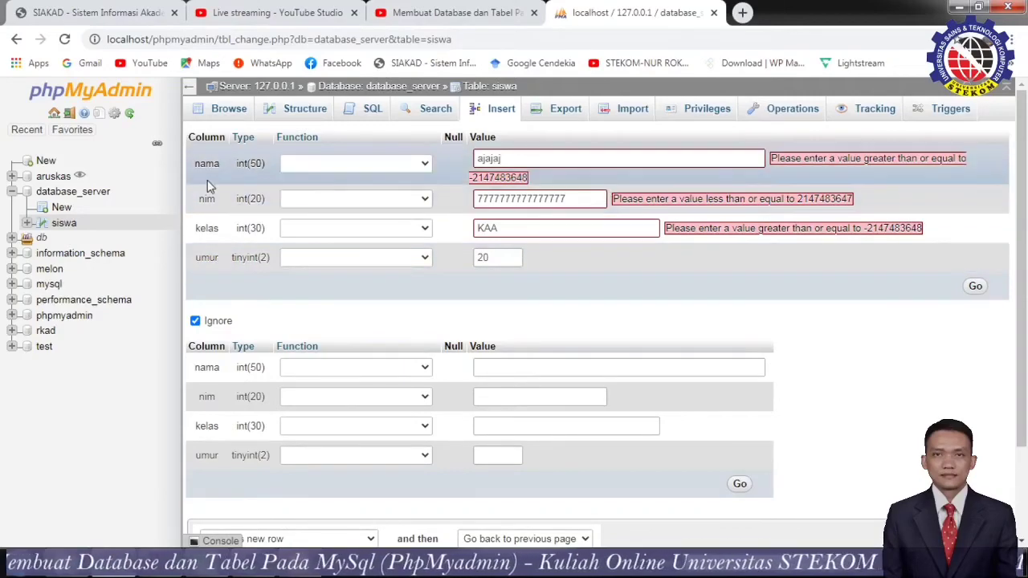
{"action": "left_click", "coordinate": [450, 113]}
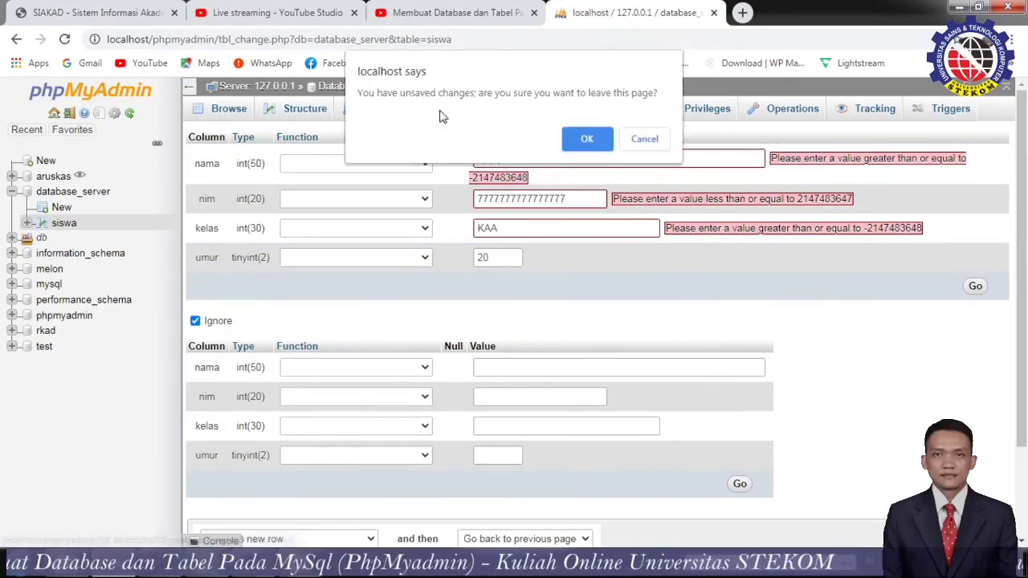
Confirm leaving the unsaved form, browse siswa's empty rows, then open the test database.
{"action": "left_click", "coordinate": [575, 138]}
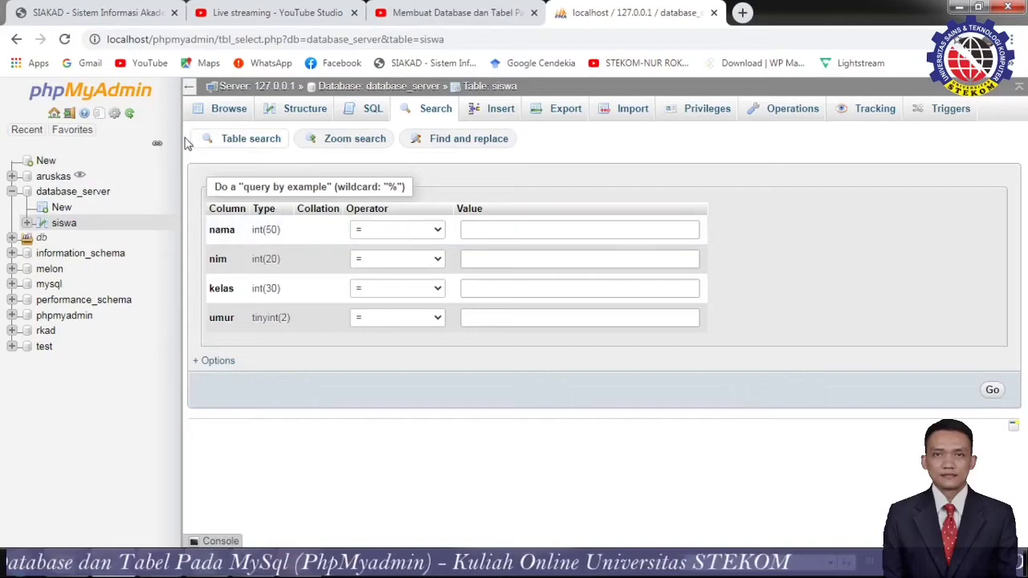
{"action": "left_click", "coordinate": [215, 110]}
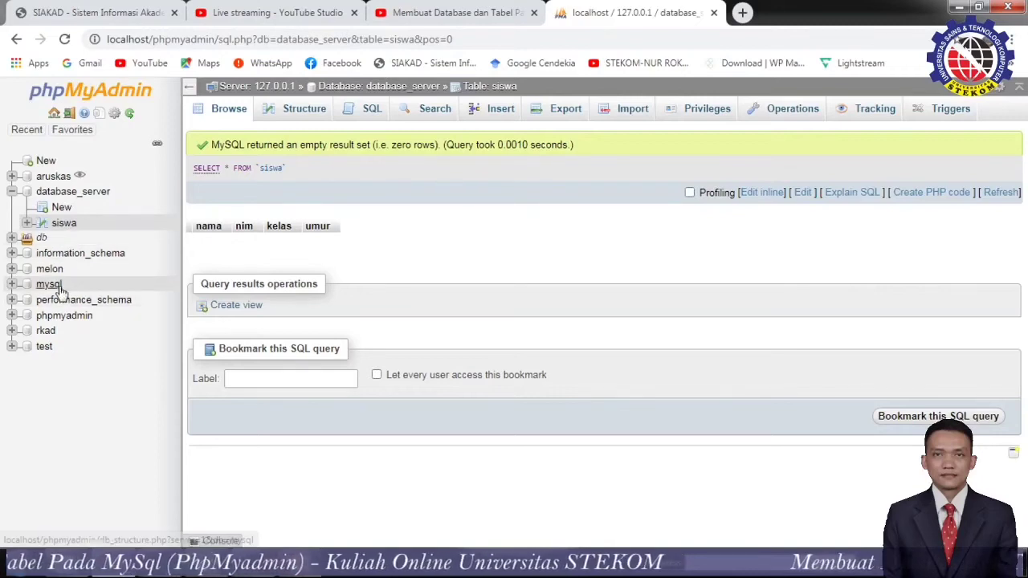
{"action": "left_click", "coordinate": [48, 350]}
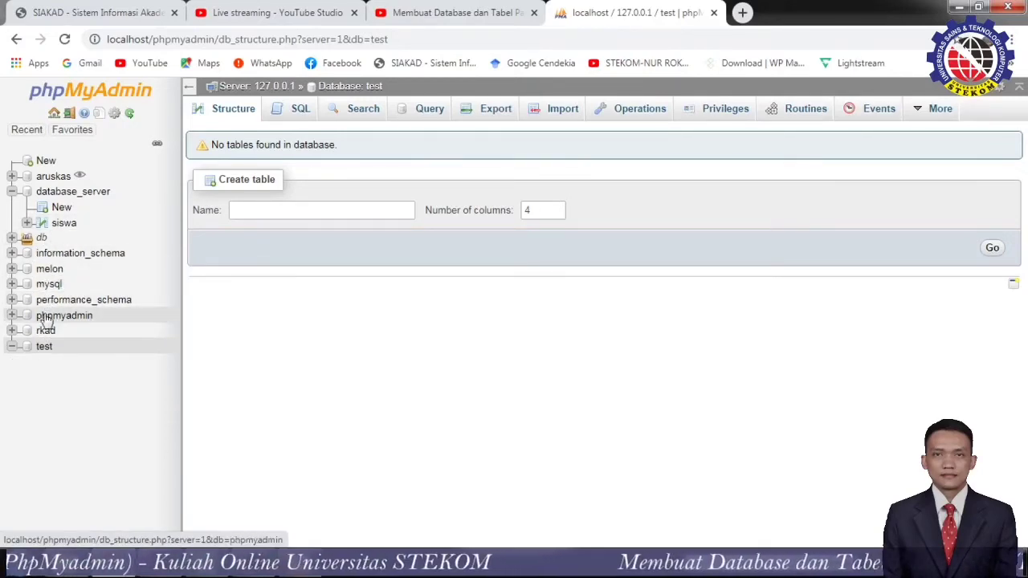
In melon, browse the akses, comments and diagnosa tables, then open diagnosa's new-row form.
{"action": "left_click", "coordinate": [44, 273]}
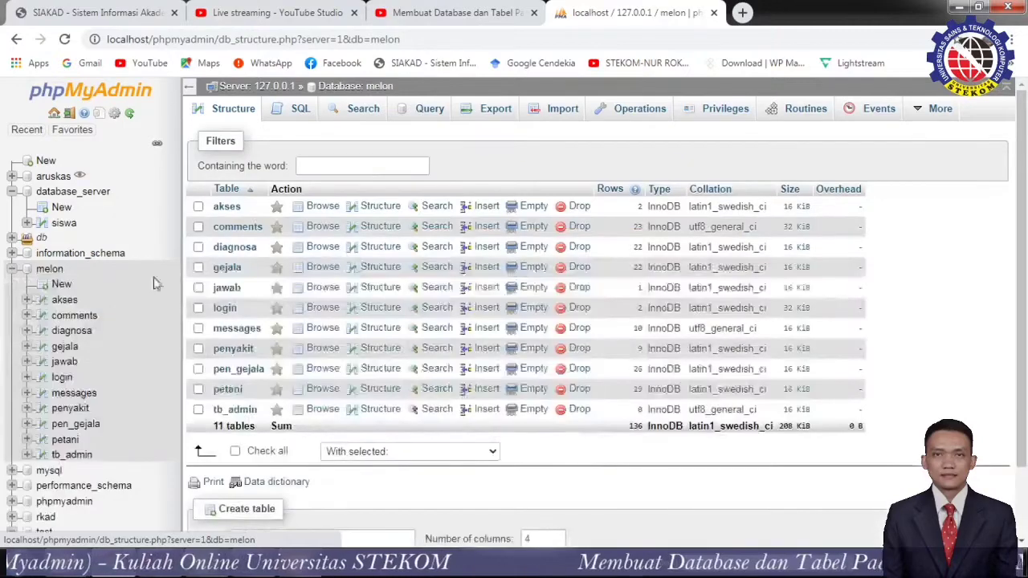
{"action": "scroll", "coordinate": [265, 281], "scroll_direction": "down", "scroll_amount": 2}
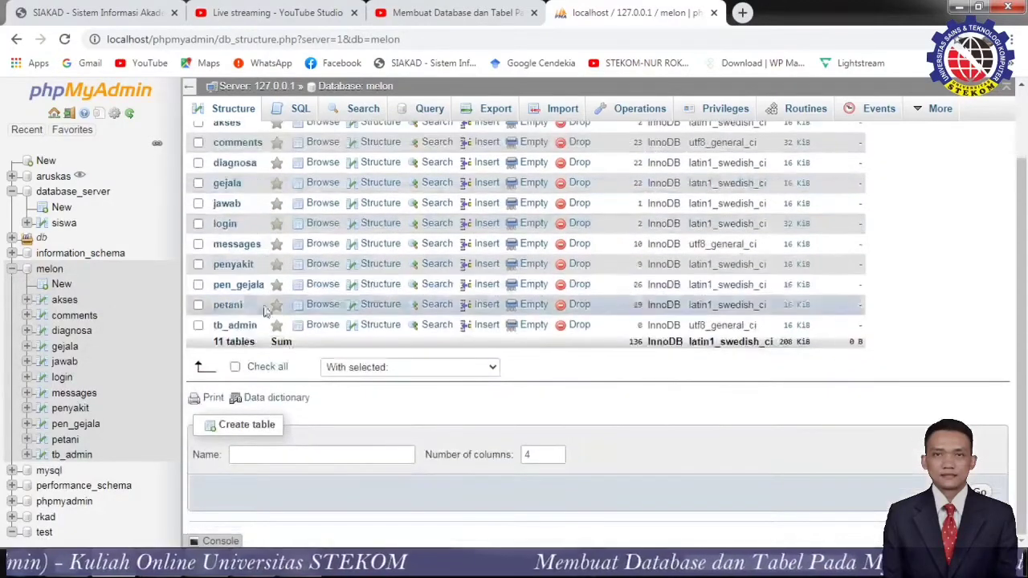
{"action": "scroll", "coordinate": [246, 248], "scroll_direction": "up", "scroll_amount": 2}
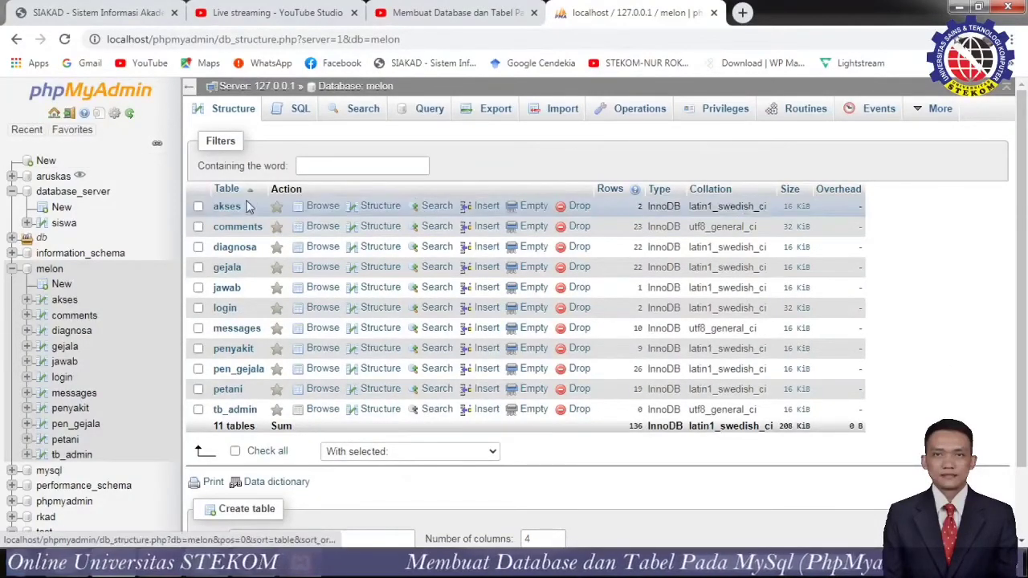
{"action": "left_click", "coordinate": [228, 206]}
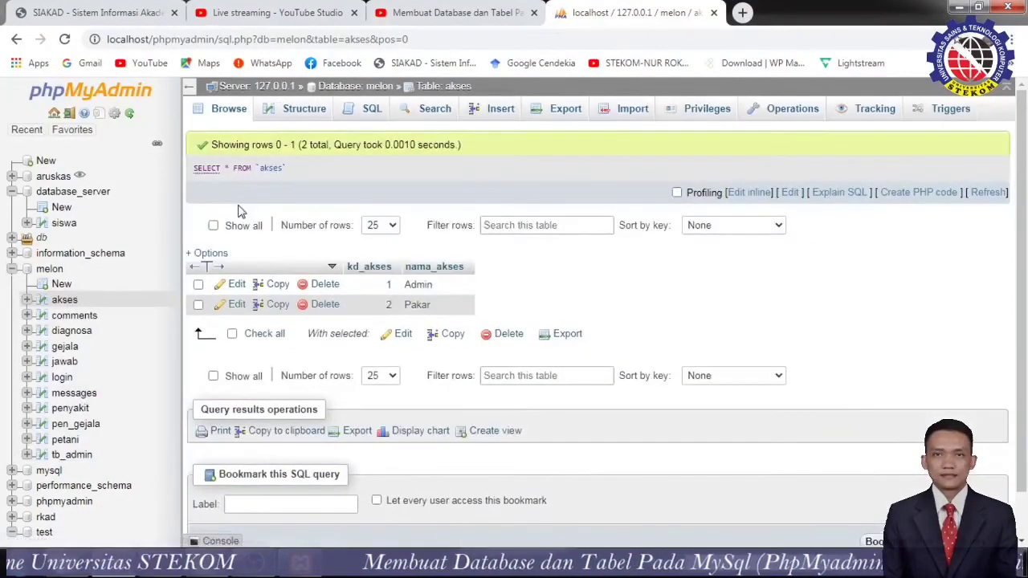
{"action": "scroll", "coordinate": [563, 321], "scroll_direction": "down", "scroll_amount": 1}
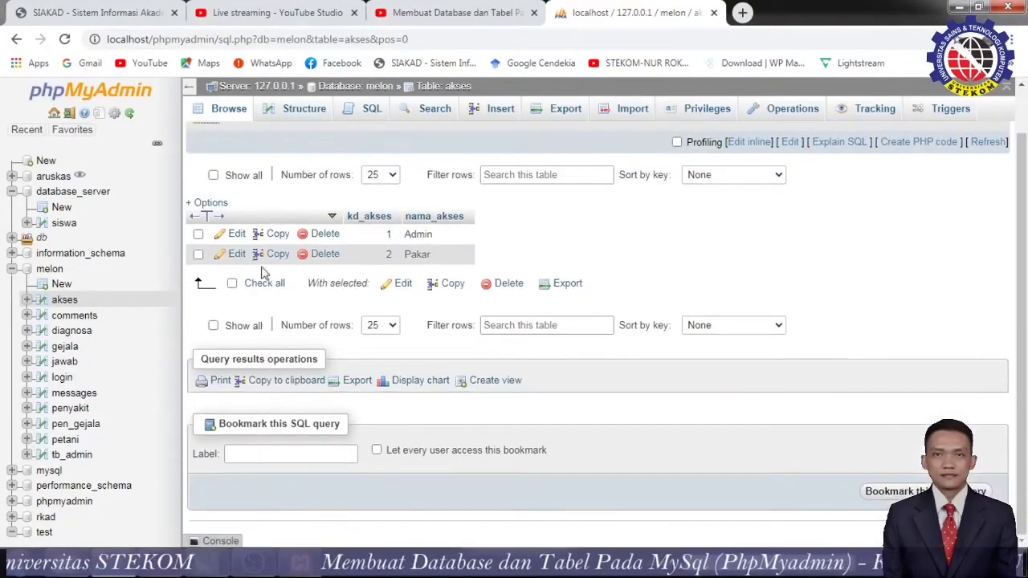
{"action": "left_click", "coordinate": [54, 318]}
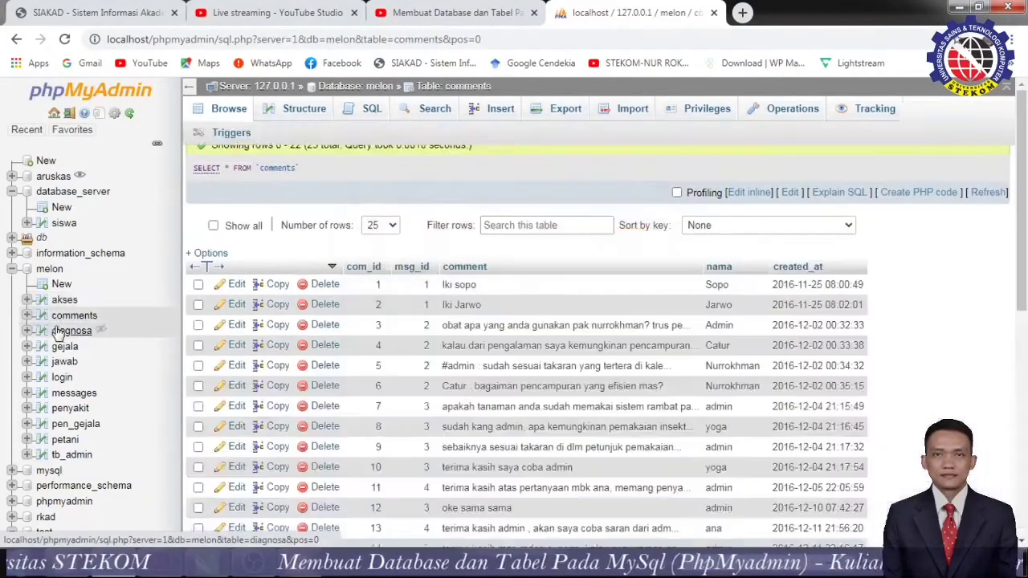
{"action": "left_click", "coordinate": [60, 330]}
{"action": "scroll", "coordinate": [610, 385], "scroll_direction": "down", "scroll_amount": 1}
{"action": "scroll", "coordinate": [673, 381], "scroll_direction": "down", "scroll_amount": 3}
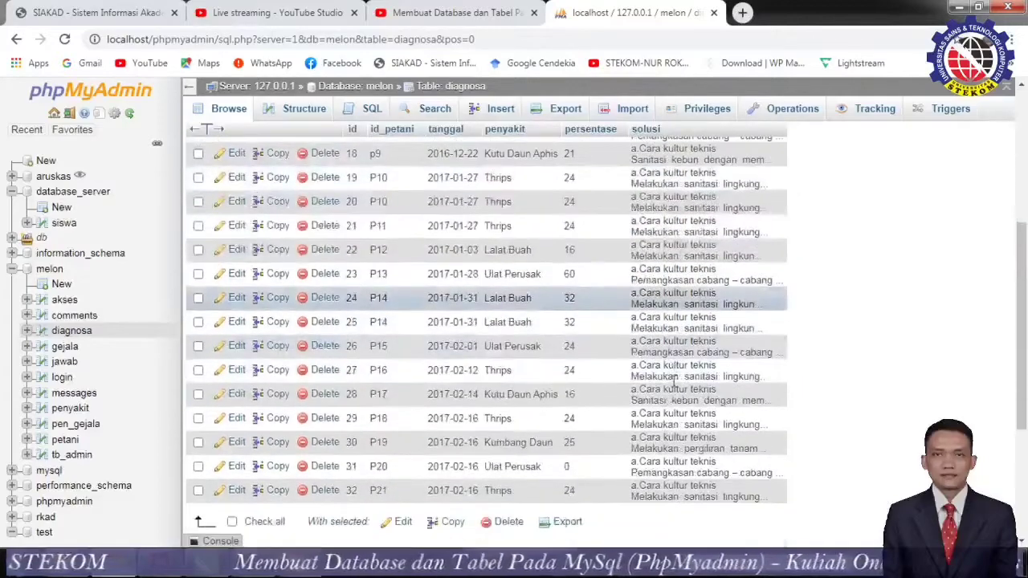
{"action": "scroll", "coordinate": [673, 381], "scroll_direction": "up", "scroll_amount": 4}
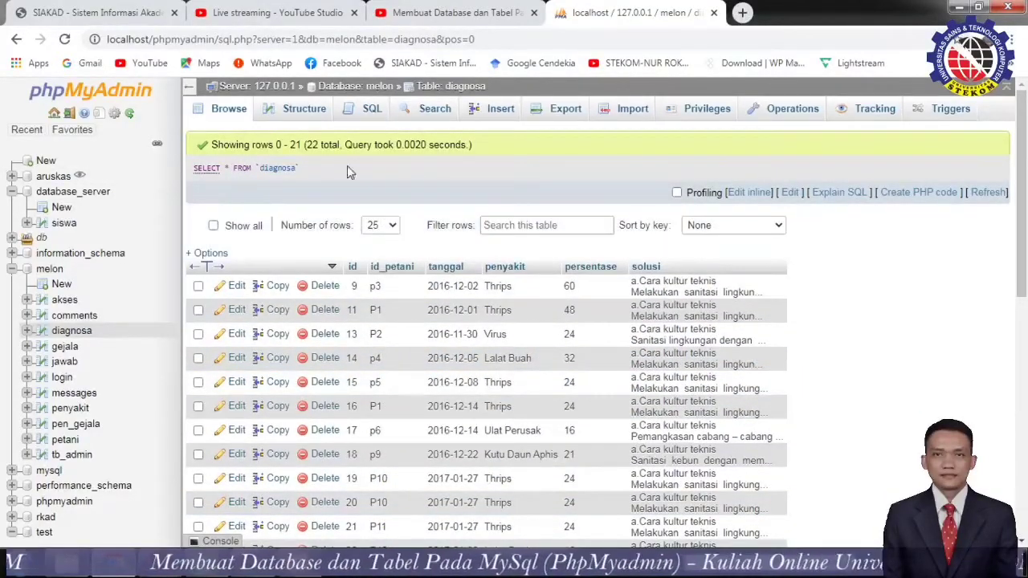
{"action": "left_click", "coordinate": [492, 118]}
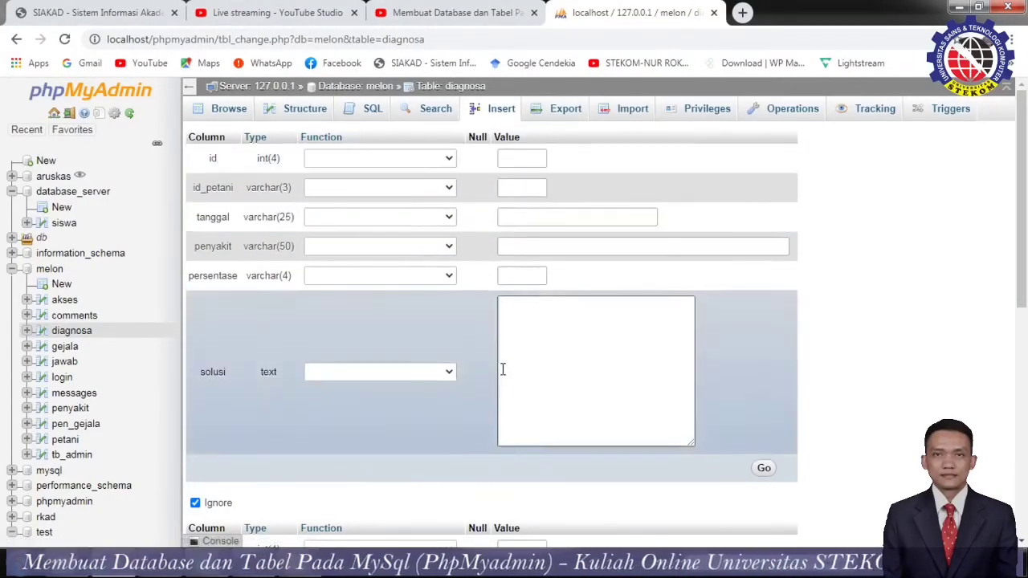
Scroll through the diagnosa form, then return to database_server's siswa table.
{"action": "scroll", "coordinate": [528, 378], "scroll_direction": "down", "scroll_amount": 4}
{"action": "scroll", "coordinate": [525, 372], "scroll_direction": "up", "scroll_amount": 4}
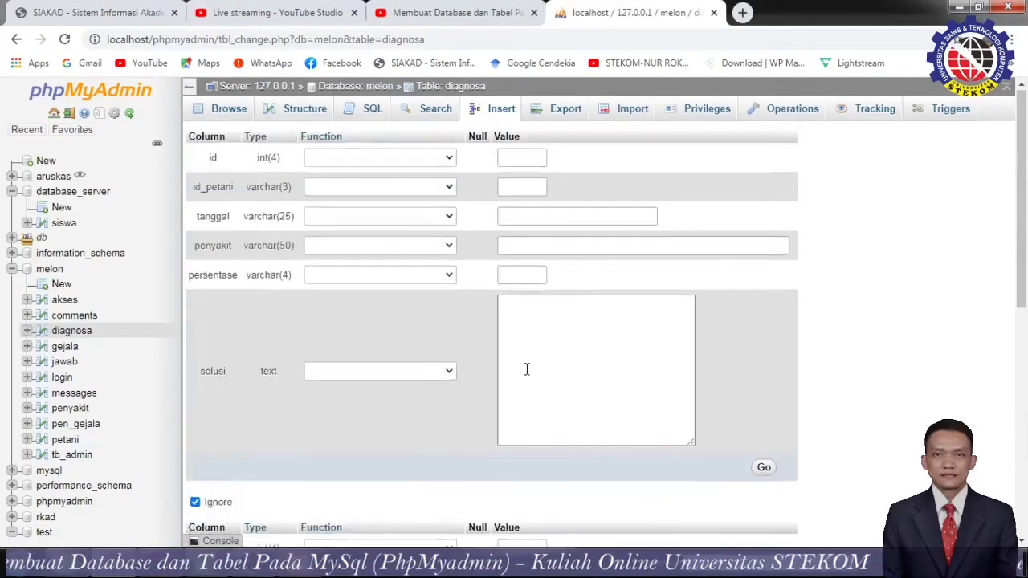
{"action": "scroll", "coordinate": [525, 369], "scroll_direction": "down", "scroll_amount": 1}
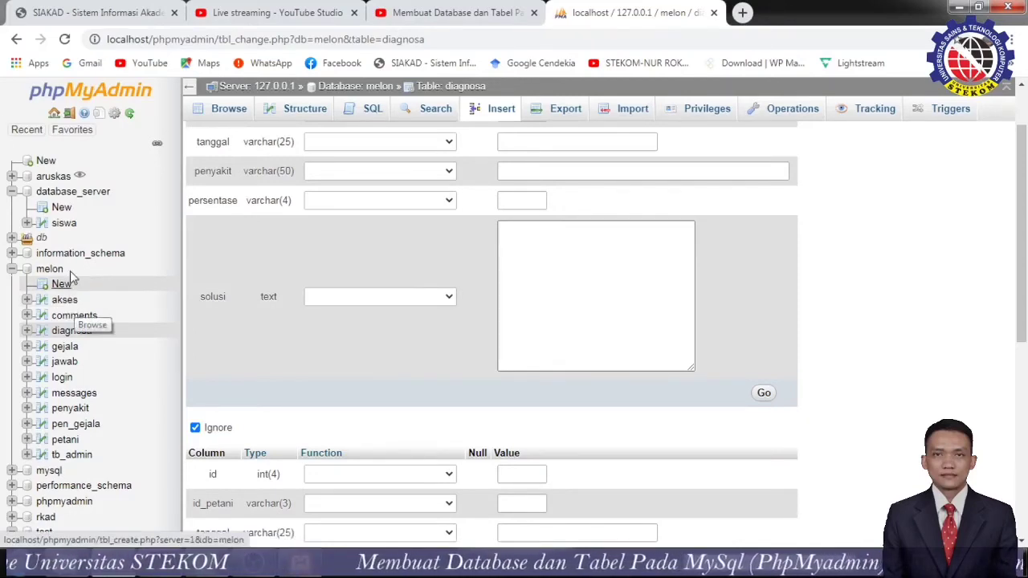
{"action": "left_click", "coordinate": [61, 223]}
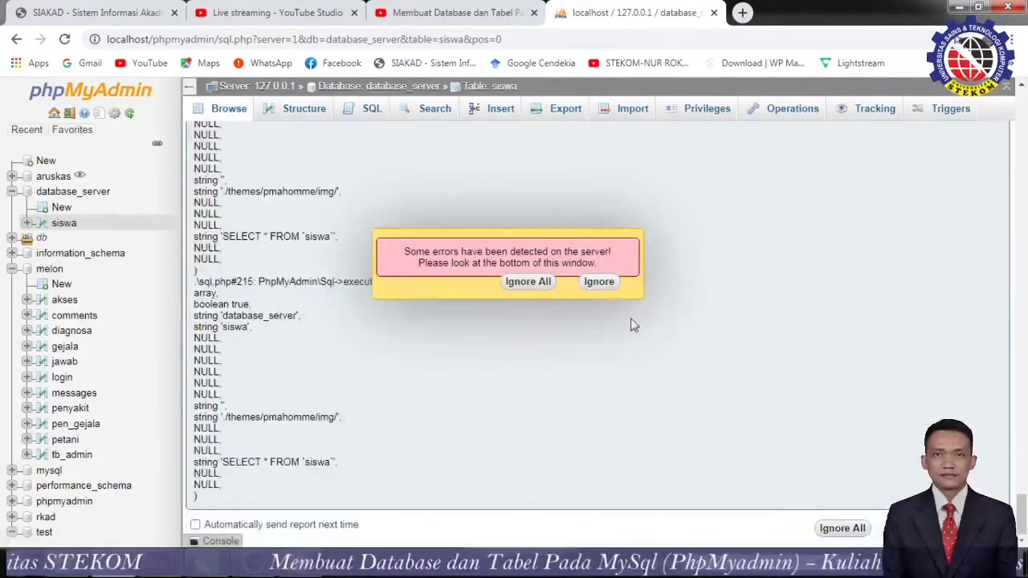
Dismiss the server error and move through siswa's Structure, SQL and Search pages to Insert.
{"action": "left_click", "coordinate": [595, 285]}
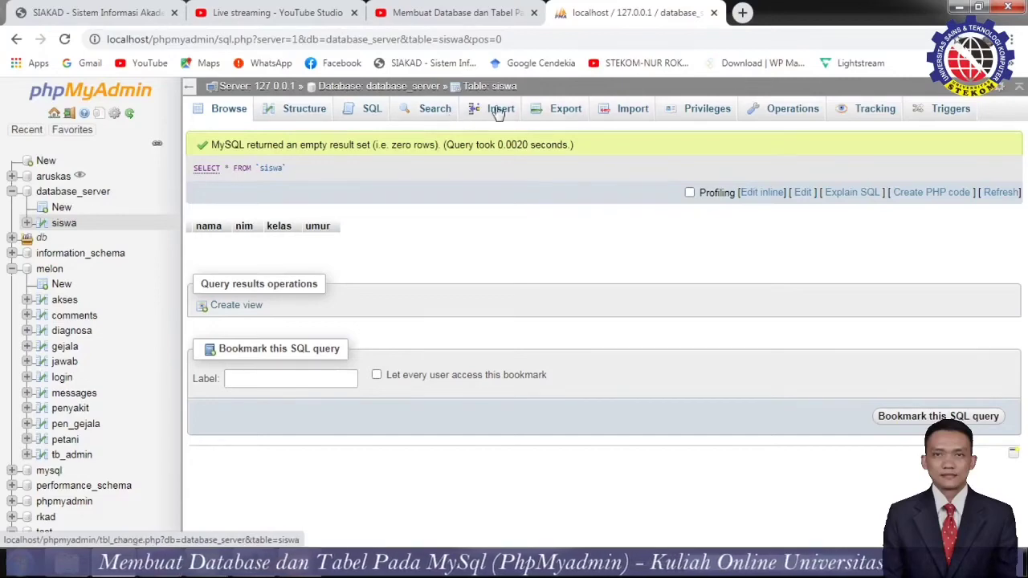
{"action": "left_click", "coordinate": [302, 109]}
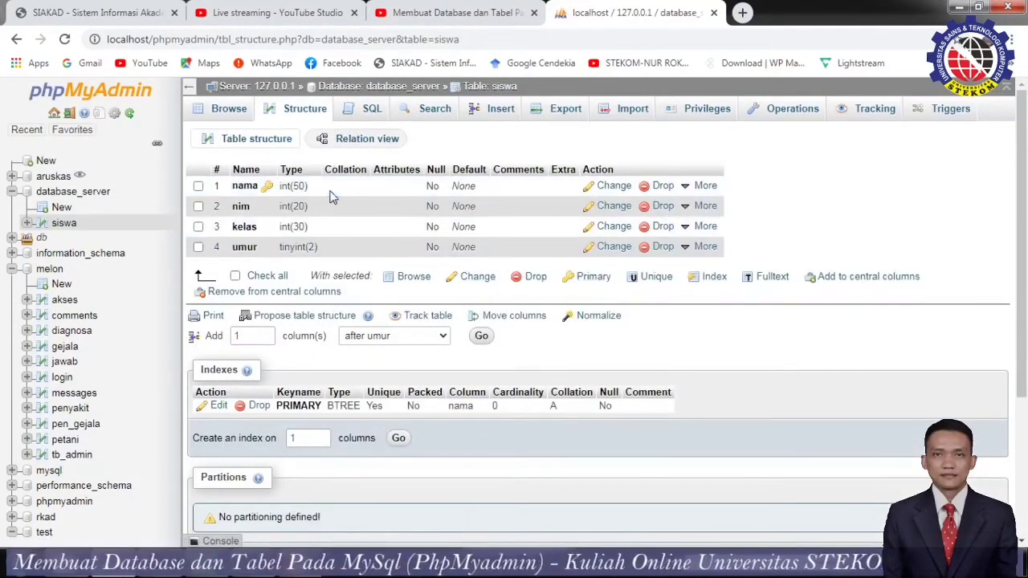
{"action": "left_click", "coordinate": [374, 119]}
{"action": "left_click", "coordinate": [434, 110]}
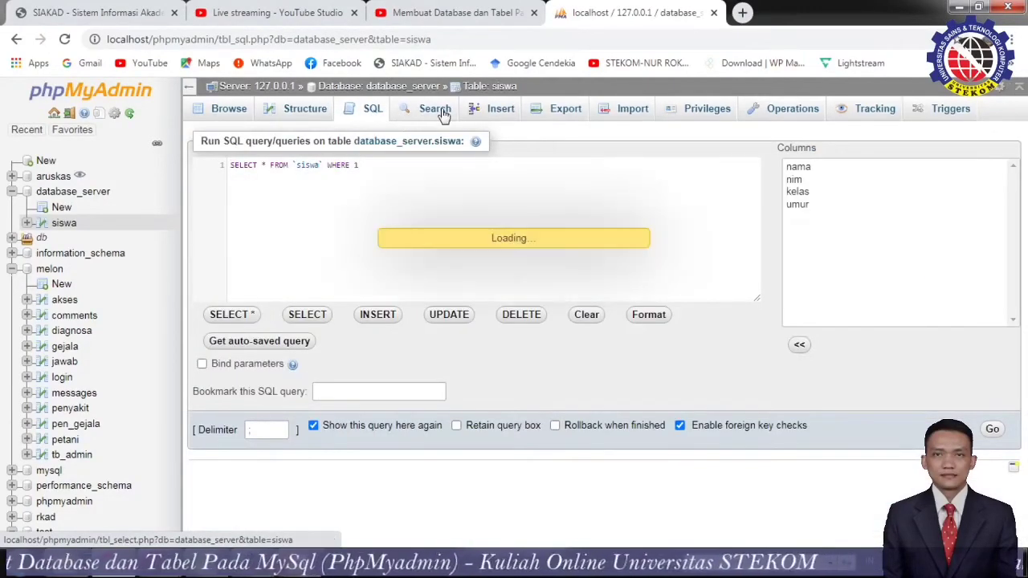
{"action": "left_click", "coordinate": [497, 120]}
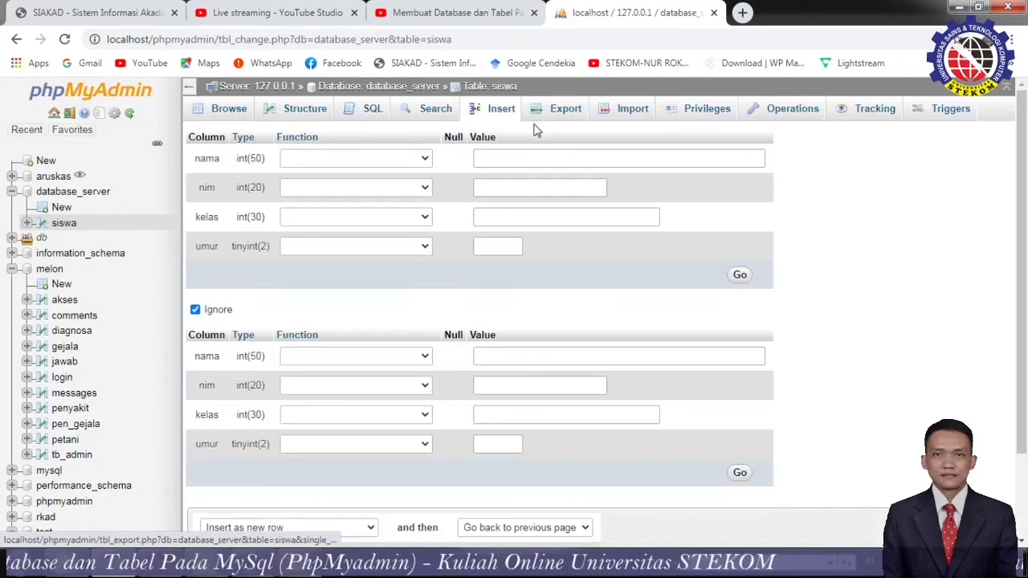
Start filling the nama and nim fields, then abandon the insert form, discarding changes.
{"action": "left_click", "coordinate": [569, 161]}
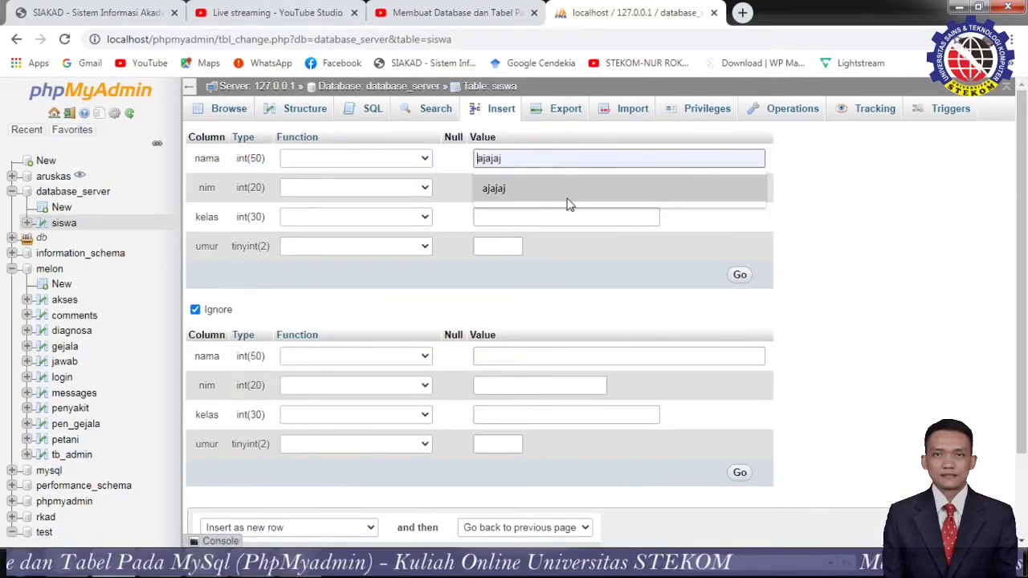
{"action": "left_click", "coordinate": [567, 201]}
{"action": "left_click", "coordinate": [546, 187]}
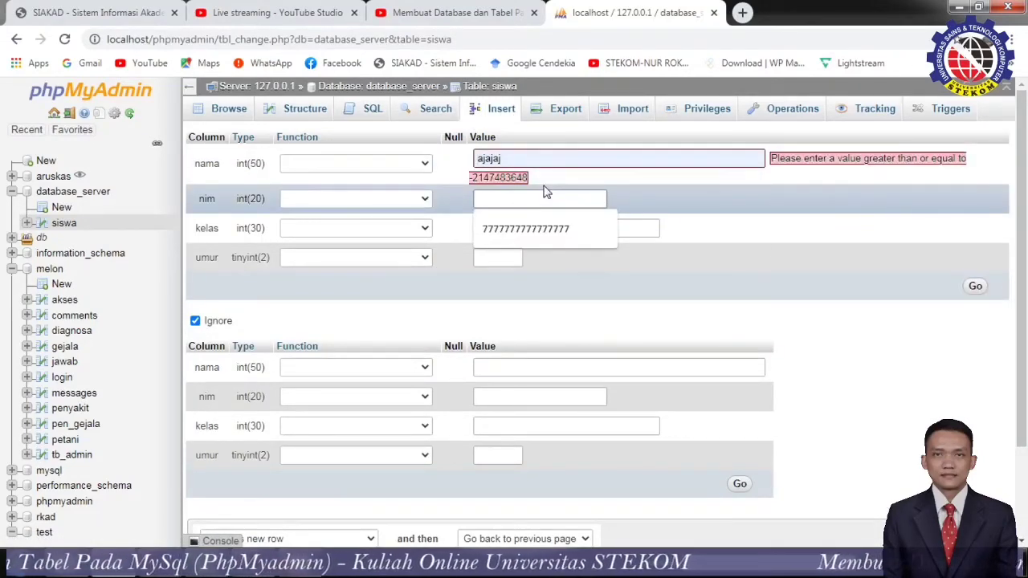
{"action": "left_click", "coordinate": [492, 112]}
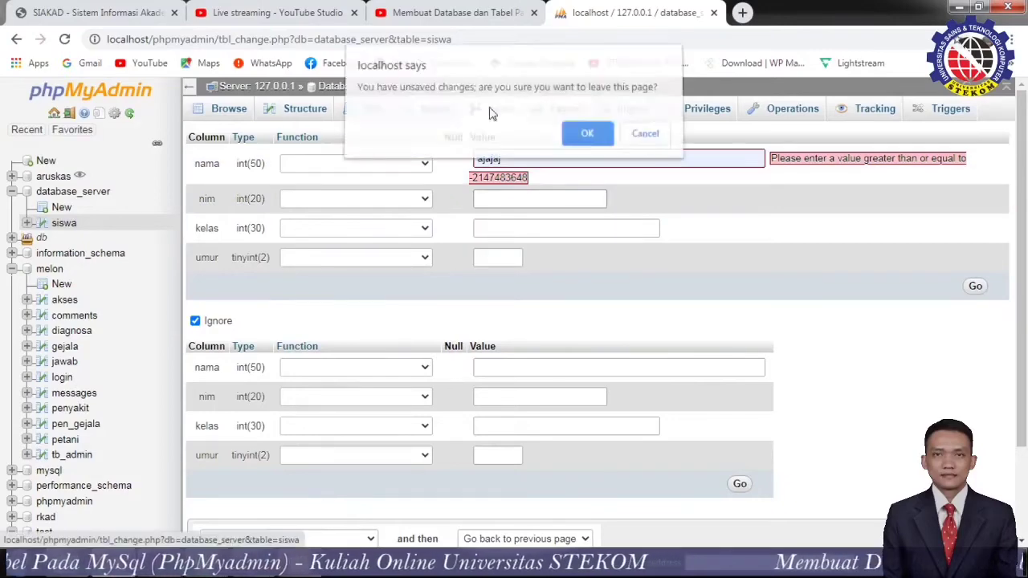
{"action": "left_click", "coordinate": [575, 130]}
Check siswa's Export, Import and Triggers pages, dismiss the error, and browse its zero rows.
{"action": "left_click", "coordinate": [551, 115]}
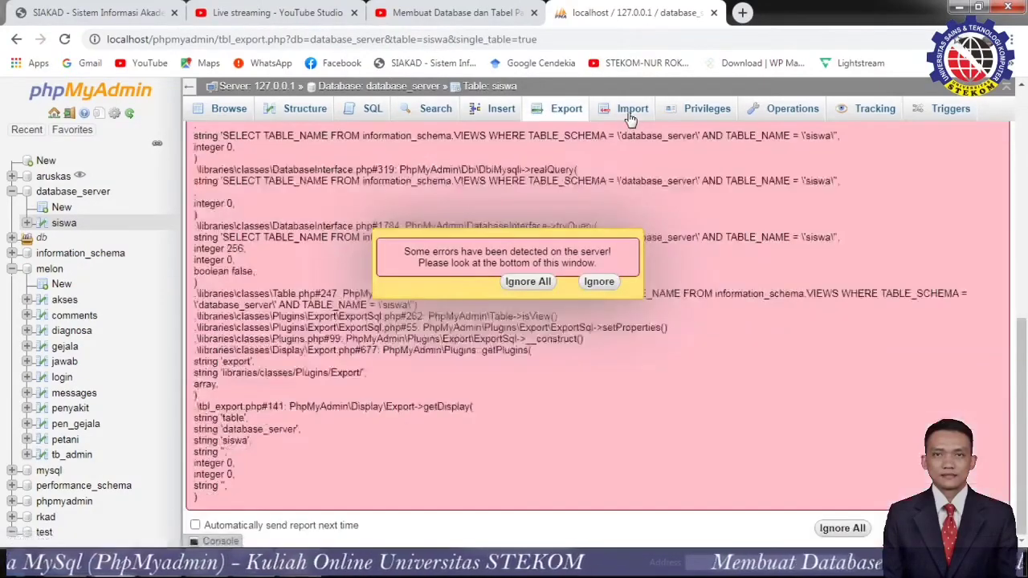
{"action": "left_click", "coordinate": [631, 110]}
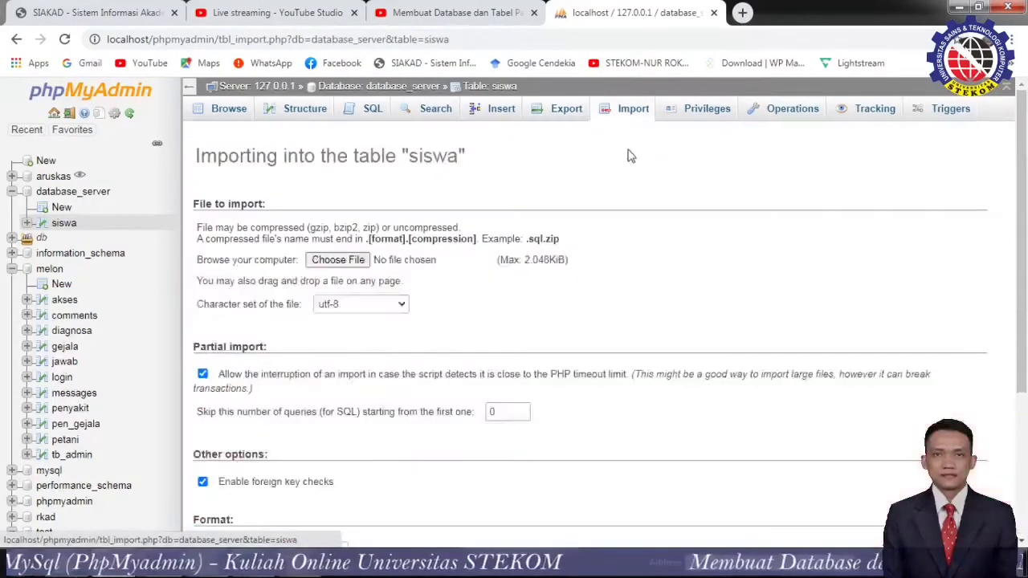
{"action": "left_click", "coordinate": [946, 115]}
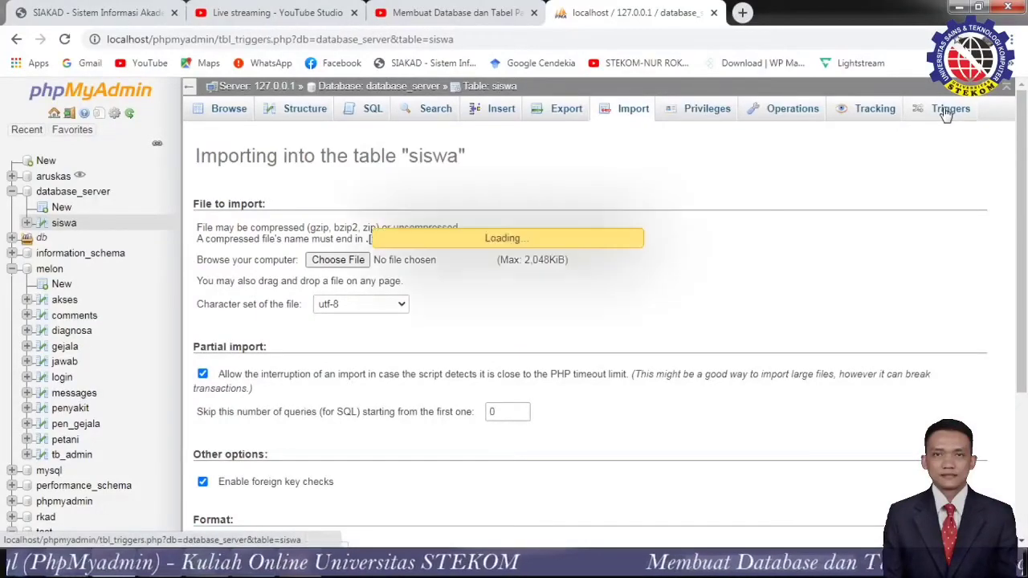
{"action": "left_click", "coordinate": [608, 283]}
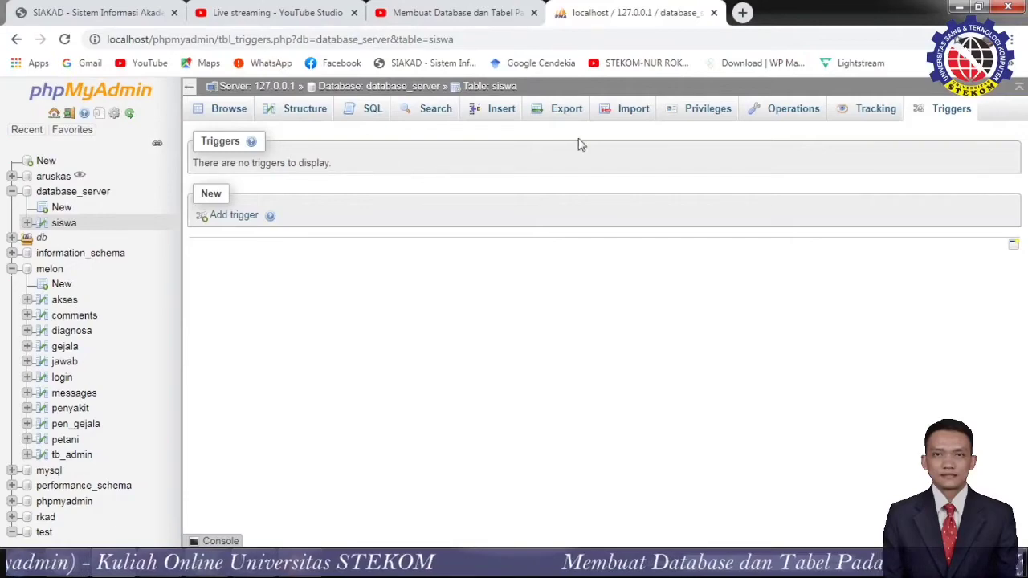
{"action": "left_click", "coordinate": [631, 110]}
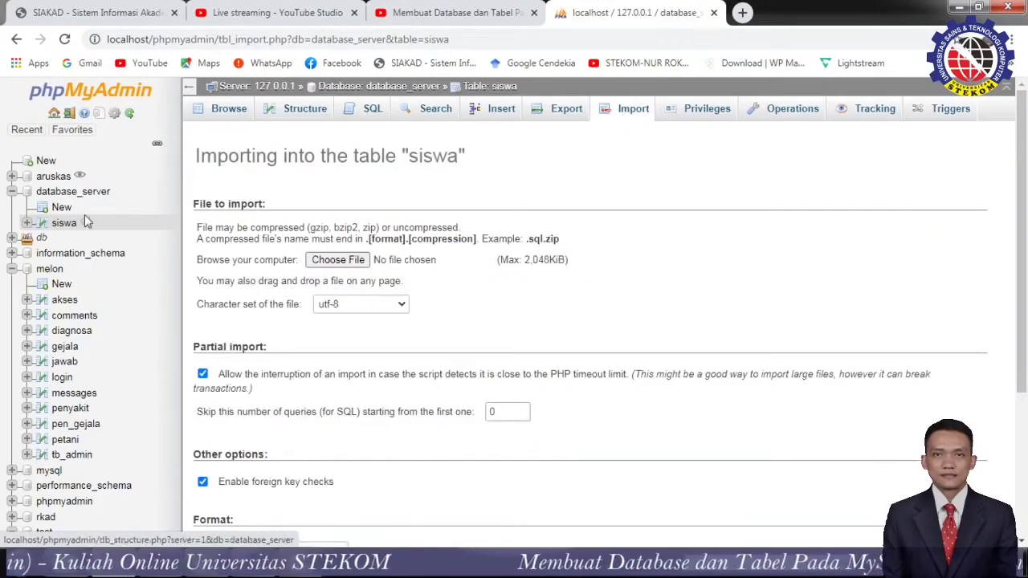
{"action": "left_click", "coordinate": [222, 117]}
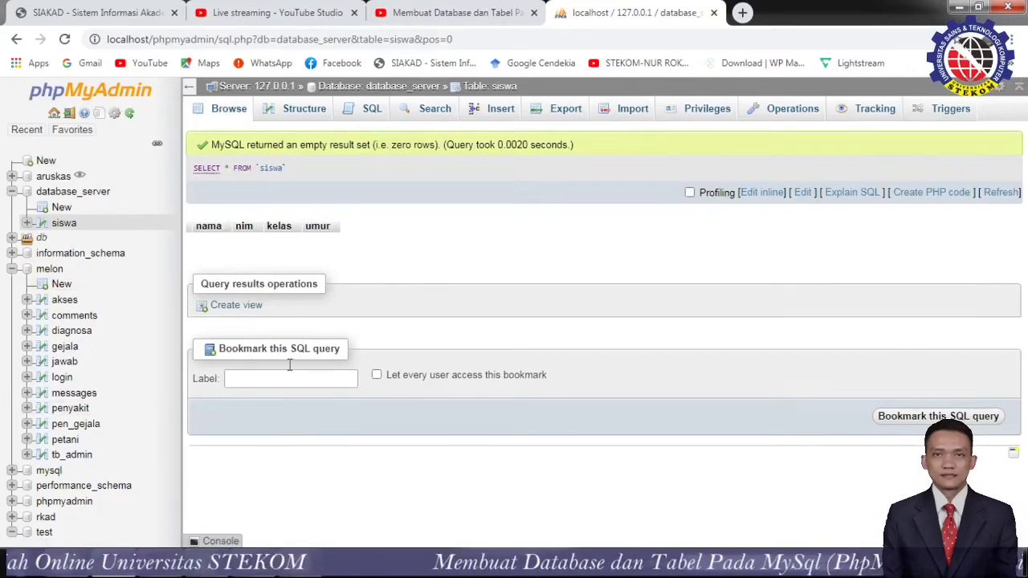
Open melon's login table, dismiss the error, collapse melon, and show database_server's overview.
{"action": "left_click", "coordinate": [62, 377]}
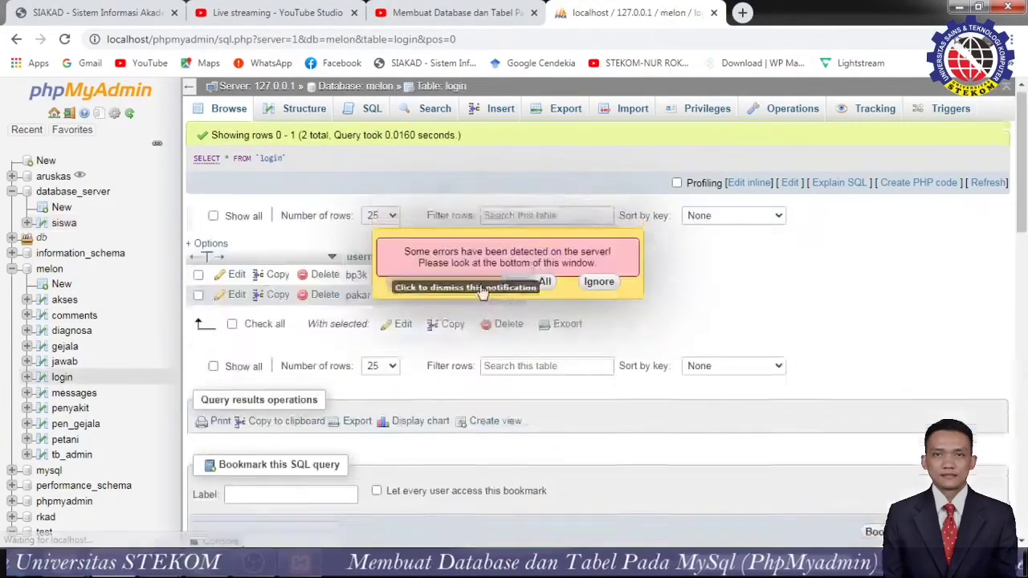
{"action": "left_click", "coordinate": [599, 281]}
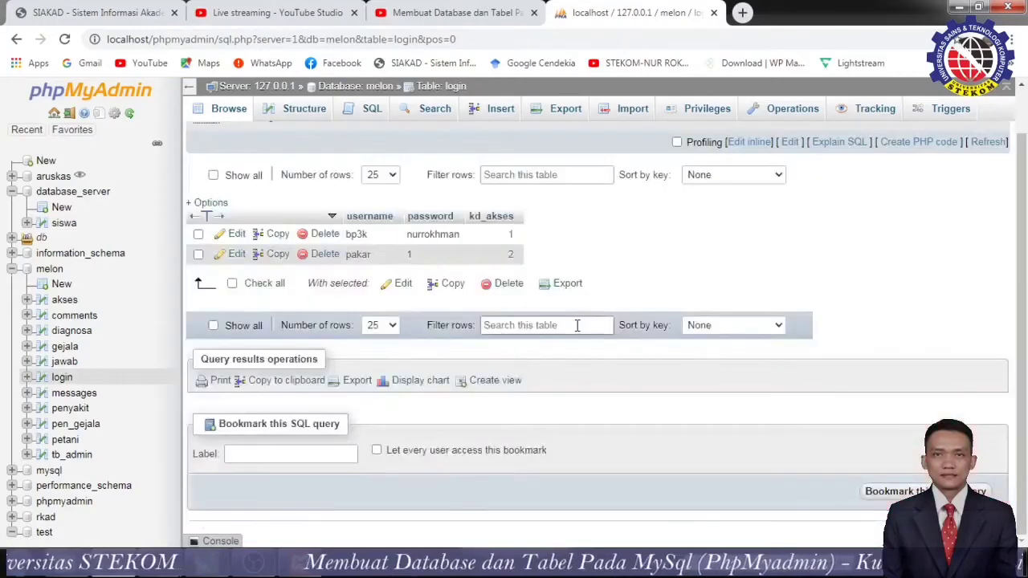
{"action": "scroll", "coordinate": [577, 326], "scroll_direction": "up", "scroll_amount": 1}
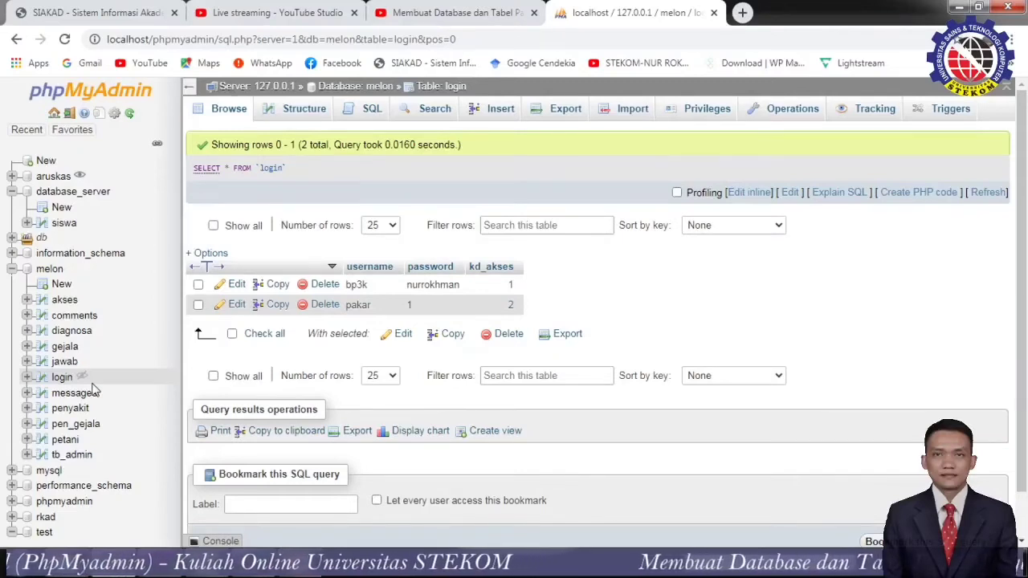
{"action": "left_click", "coordinate": [11, 270]}
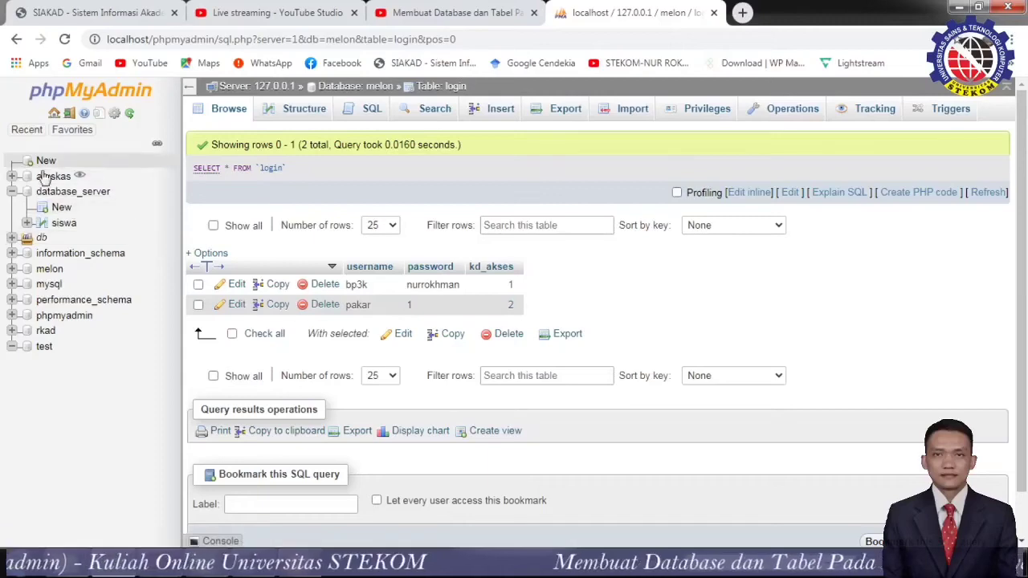
{"action": "left_click", "coordinate": [61, 197]}
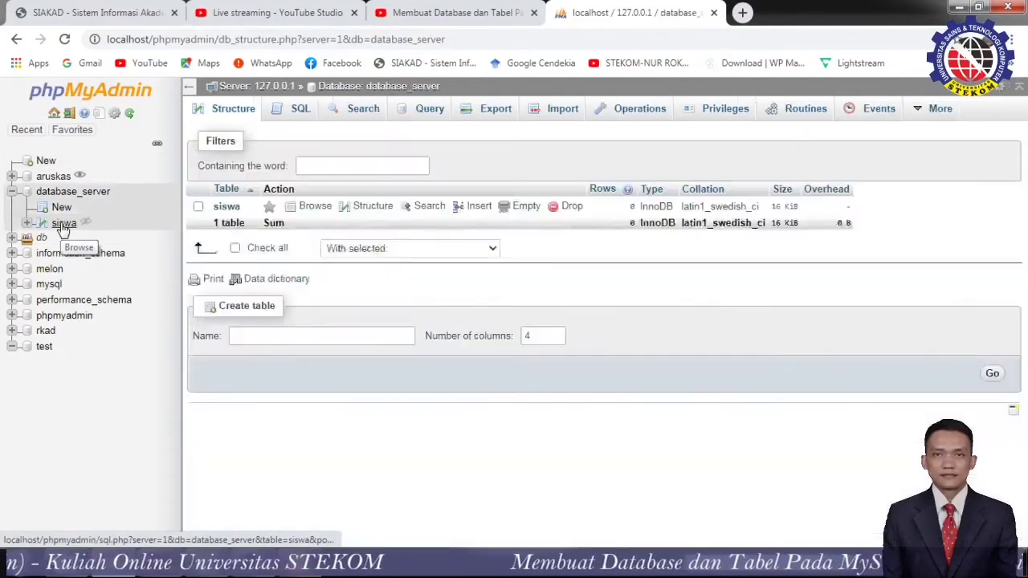
{"action": "left_click", "coordinate": [63, 228]}
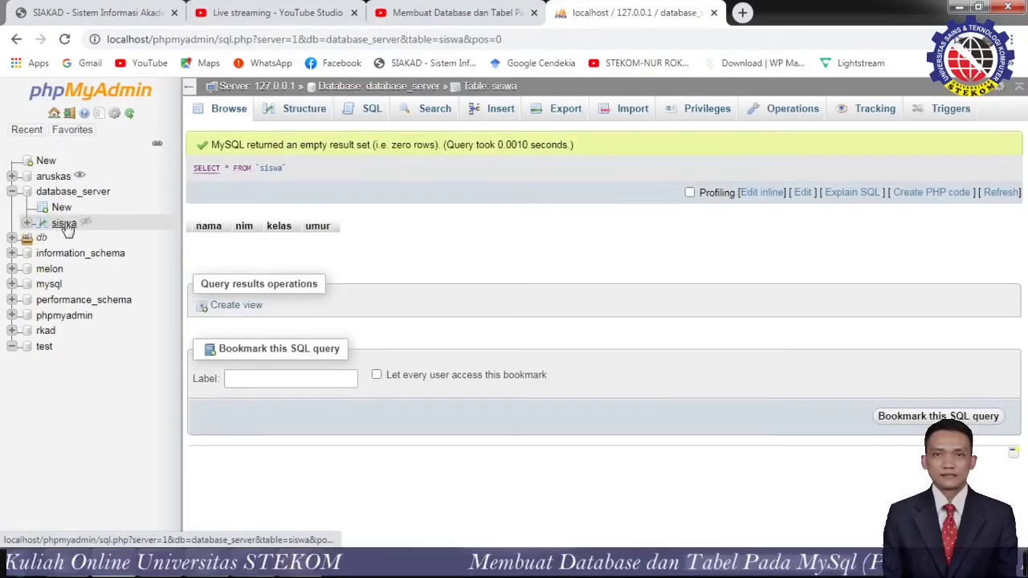
{"action": "left_click", "coordinate": [294, 110]}
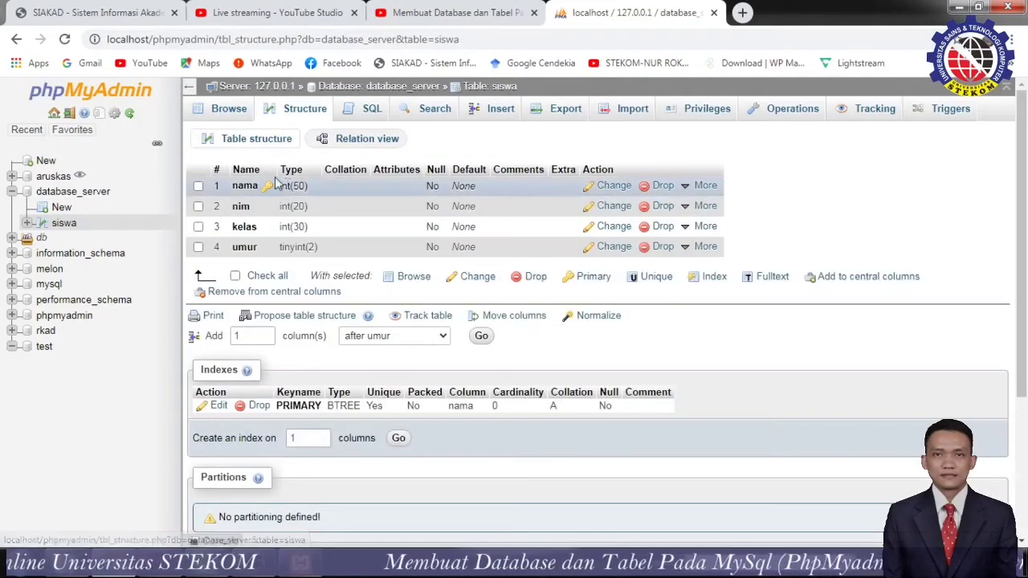
{"action": "scroll", "coordinate": [241, 401], "scroll_direction": "down", "scroll_amount": 2}
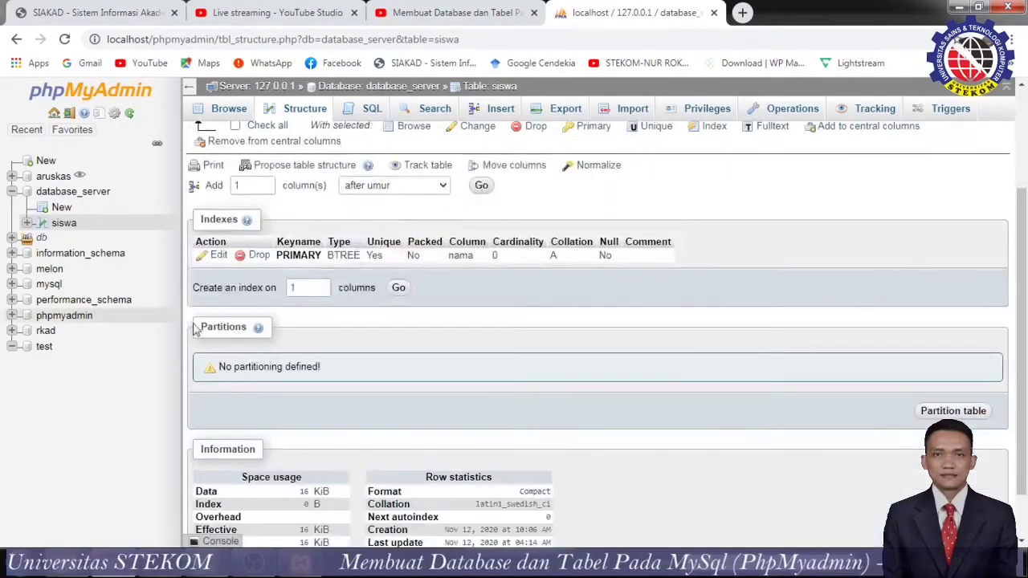
{"action": "left_click", "coordinate": [60, 209]}
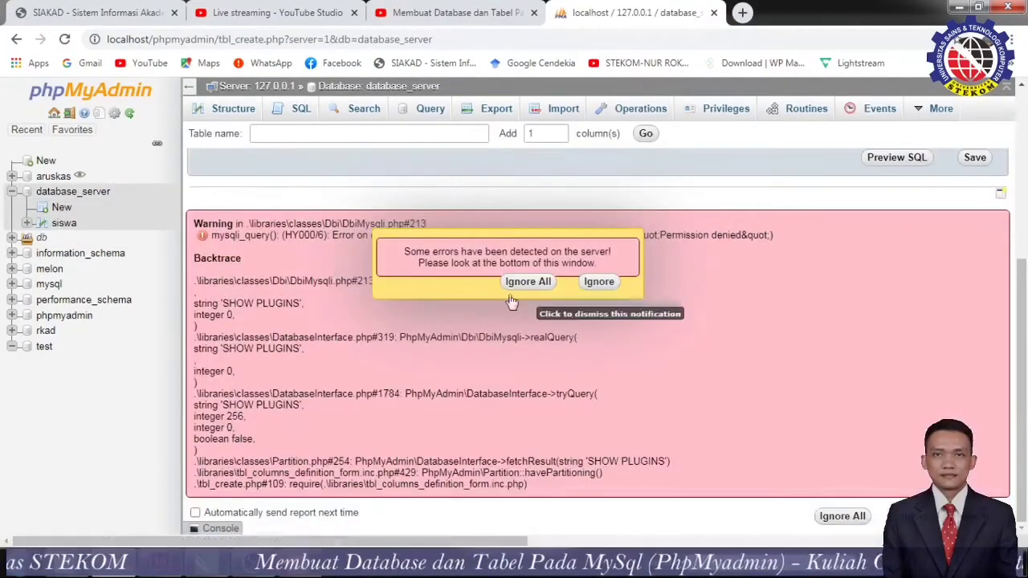
{"action": "left_click", "coordinate": [600, 282]}
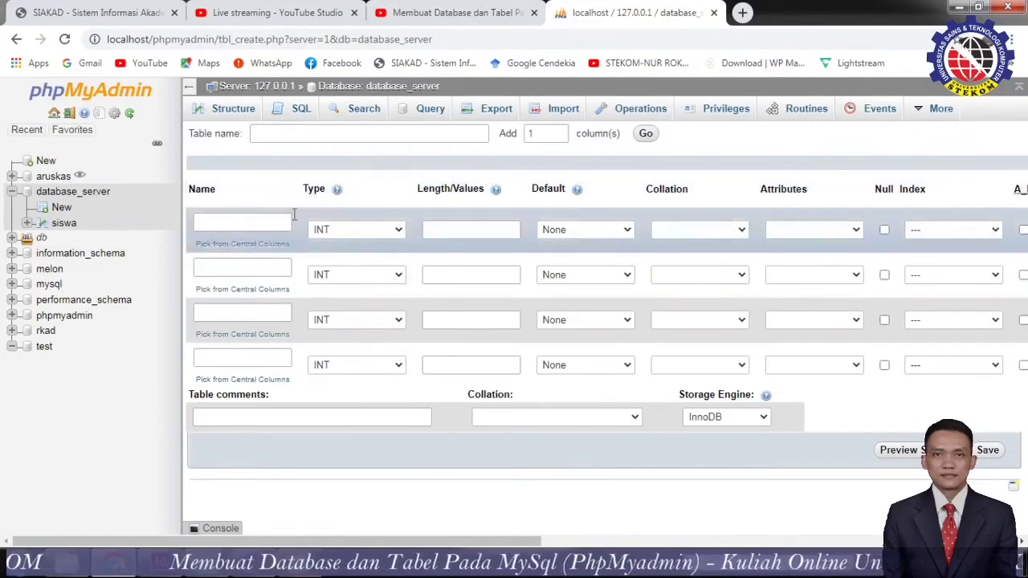
{"action": "left_click", "coordinate": [50, 195]}
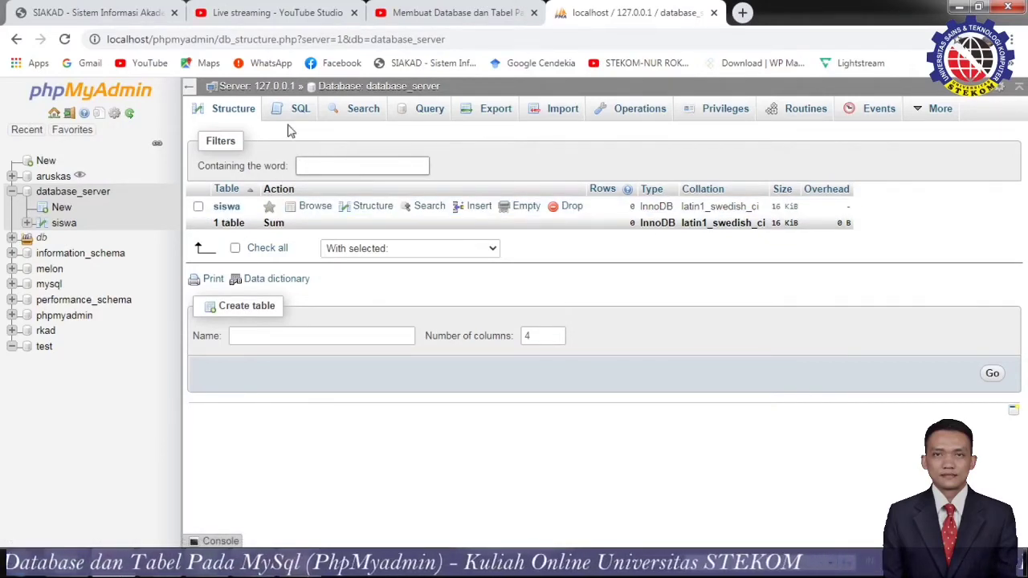
Create a new table named 'penilain' with 4 columns in database_server.
{"action": "left_click", "coordinate": [224, 114]}
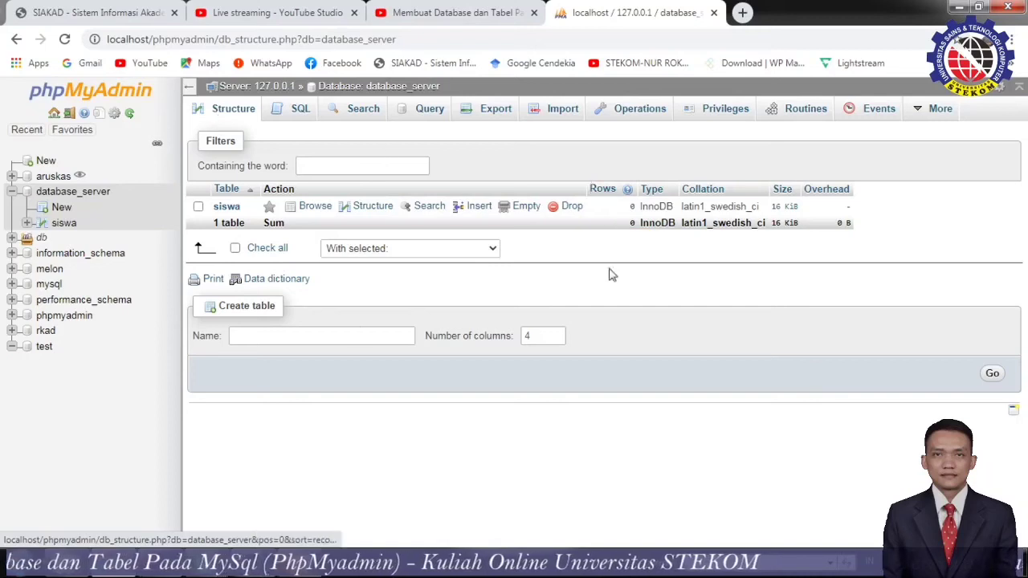
{"action": "left_click", "coordinate": [266, 337]}
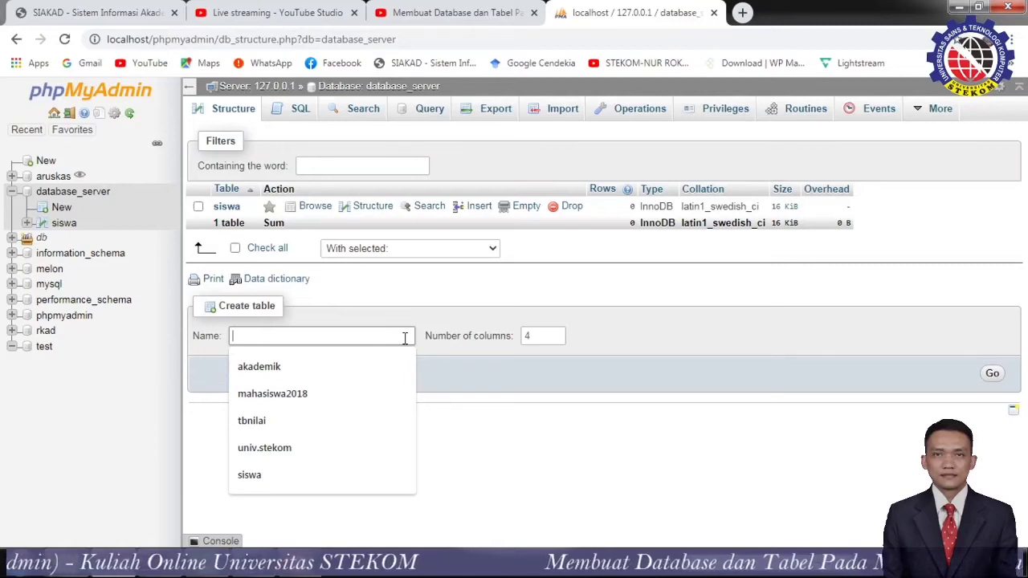
{"action": "type", "text": "penilain"}
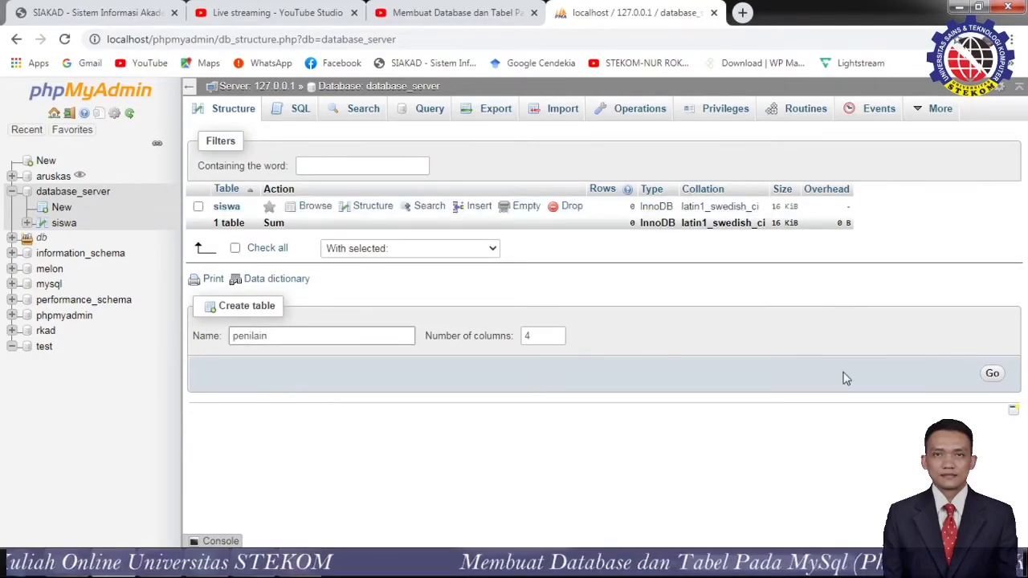
{"action": "left_click", "coordinate": [991, 373]}
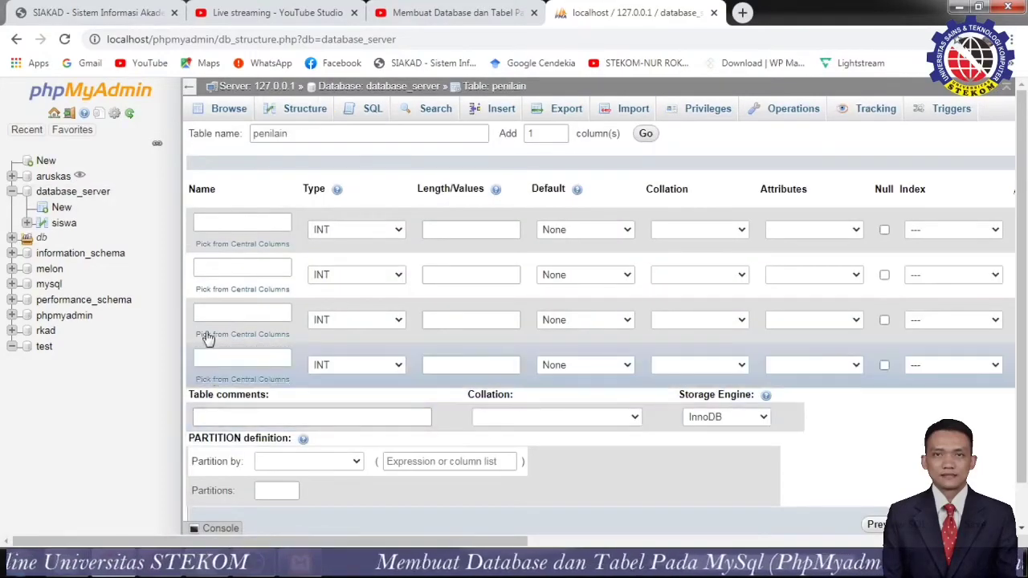
Name the first column 'nilai 1' and select the word 'nilai' for reuse.
{"action": "left_click", "coordinate": [276, 226]}
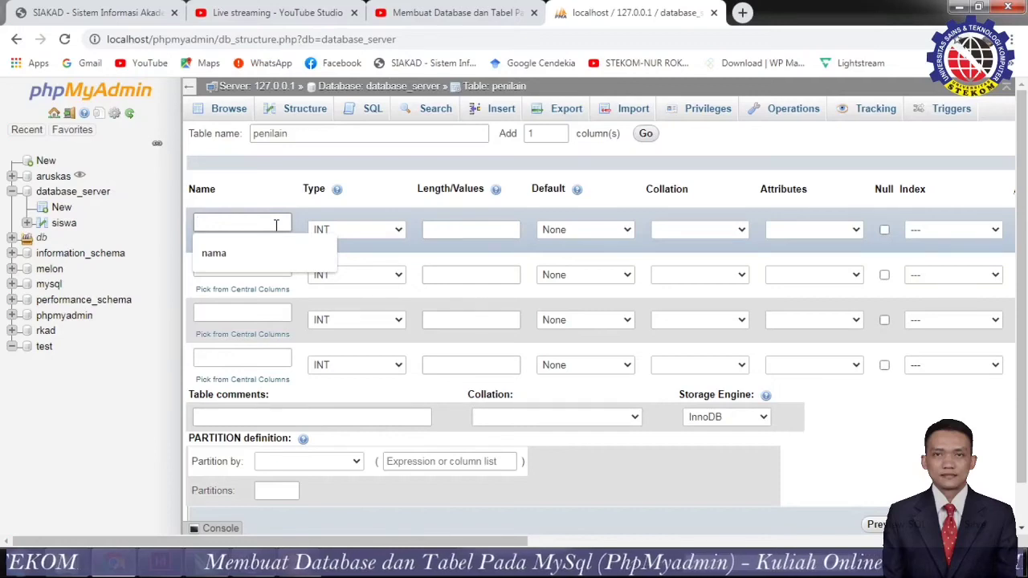
{"action": "type", "text": "nilai 1"}
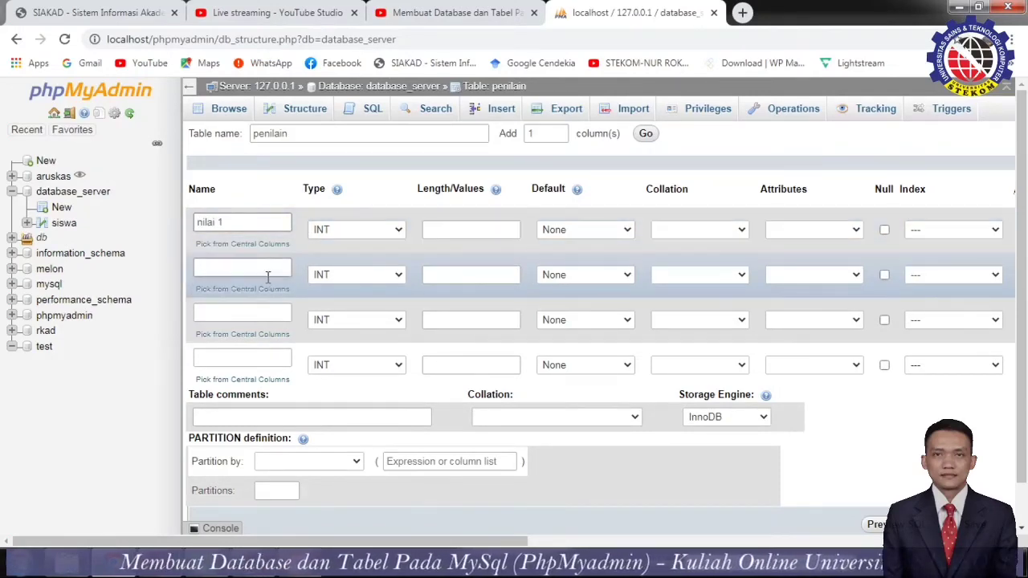
{"action": "key", "text": "BackSpace"}
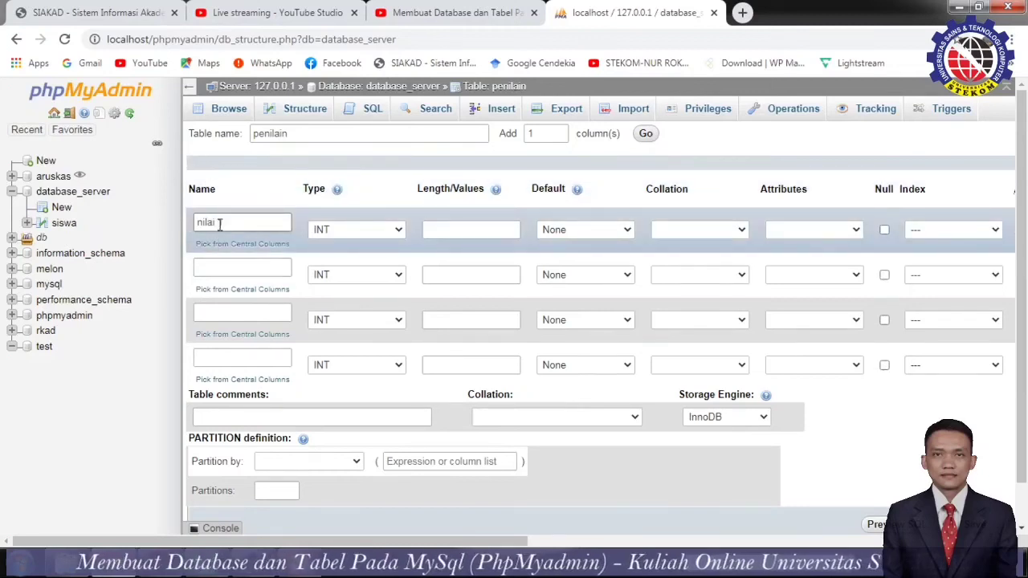
{"action": "left_click_drag", "start_coordinate": [220, 222], "coordinate": [173, 230]}
{"action": "key", "text": "ctrl+c"}
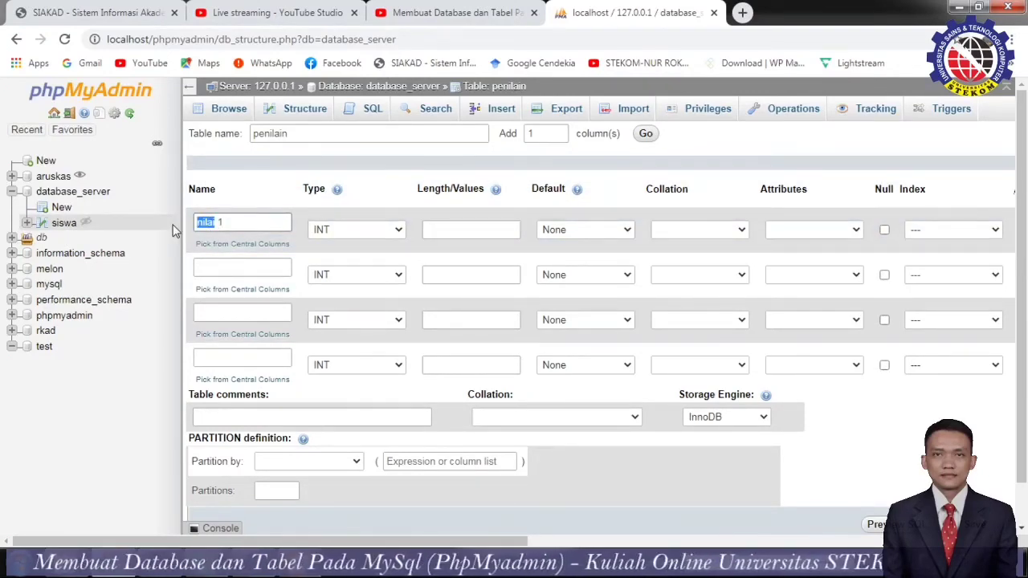
Paste 'nilai' into the remaining three column names, making 'nilai 2' and 'nilai 3'.
{"action": "left_click", "coordinate": [209, 268]}
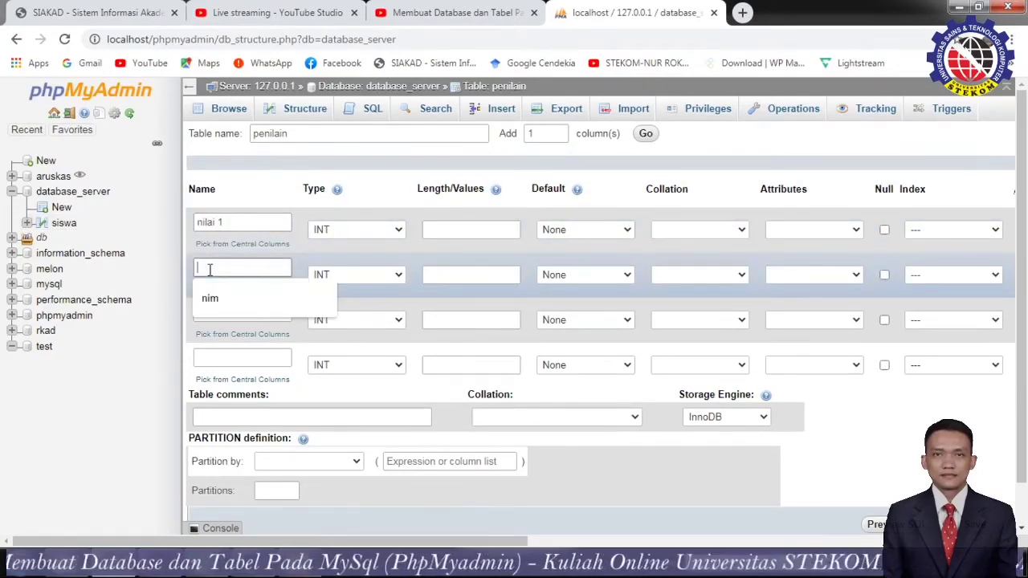
{"action": "key", "text": "ctrl+v"}
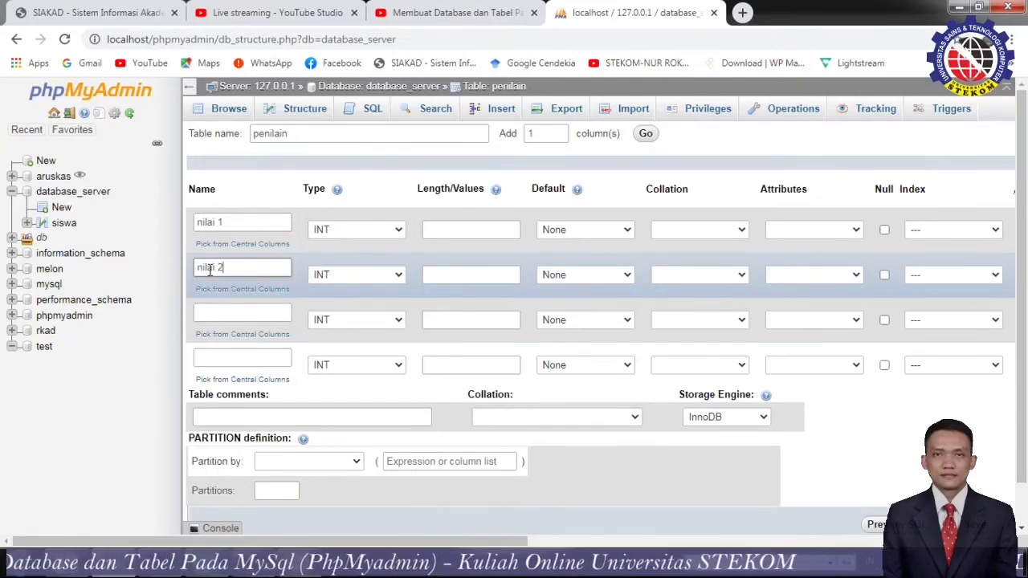
{"action": "type", "text": "2"}
{"action": "left_click", "coordinate": [237, 315]}
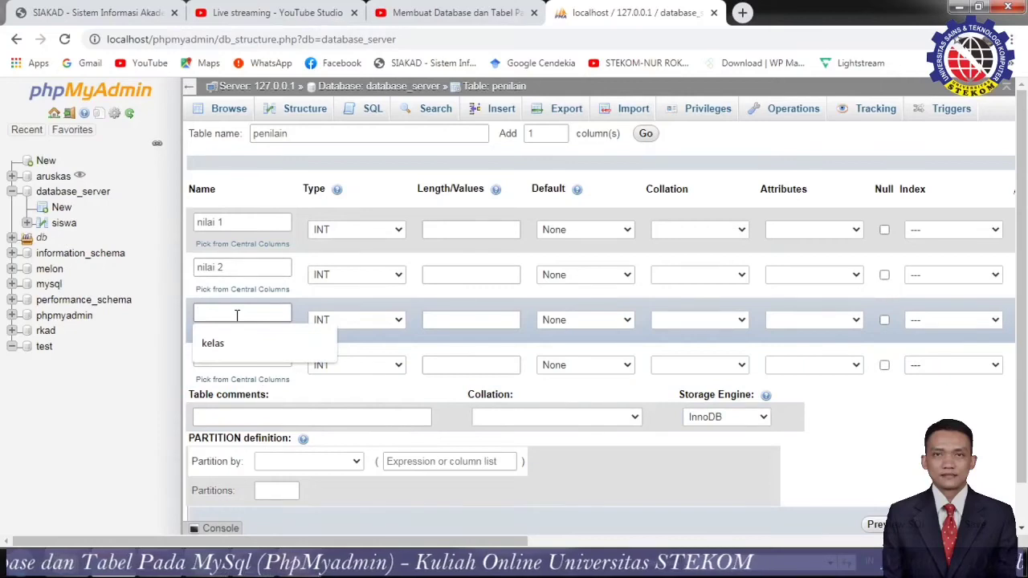
{"action": "key", "text": "ctrl+v"}
{"action": "type", "text": "3"}
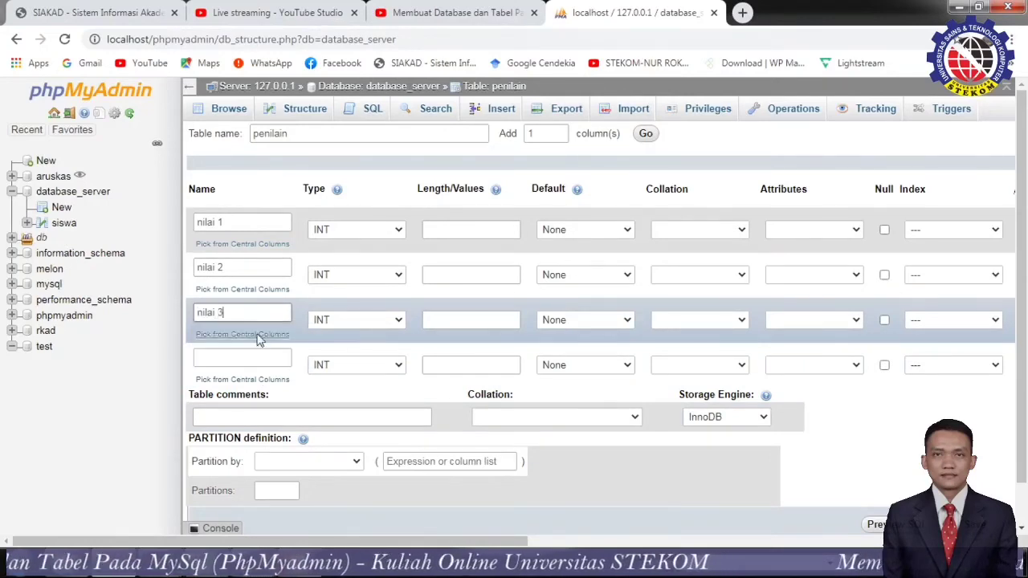
{"action": "left_click", "coordinate": [255, 360]}
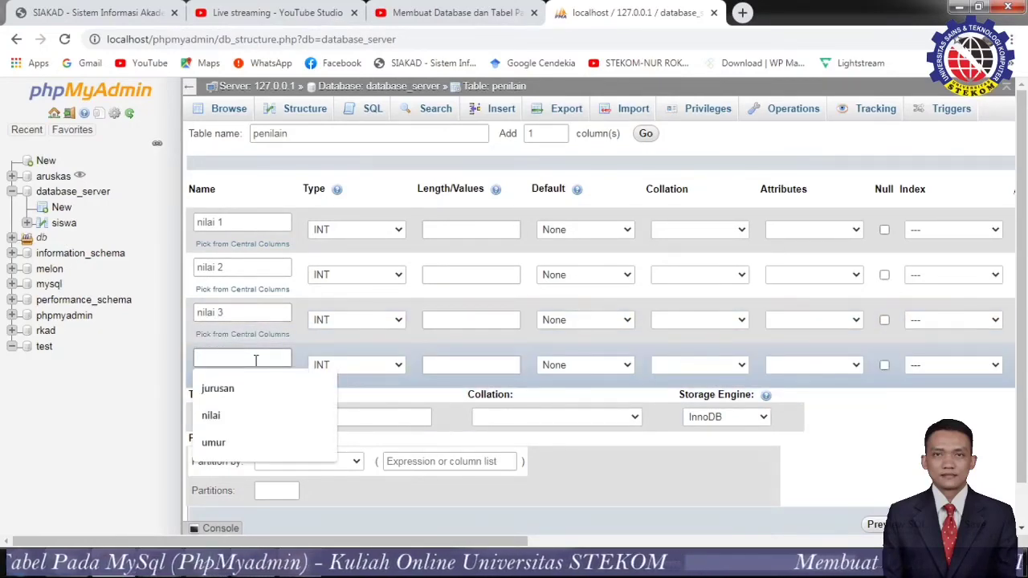
{"action": "key", "text": "ctrl+v"}
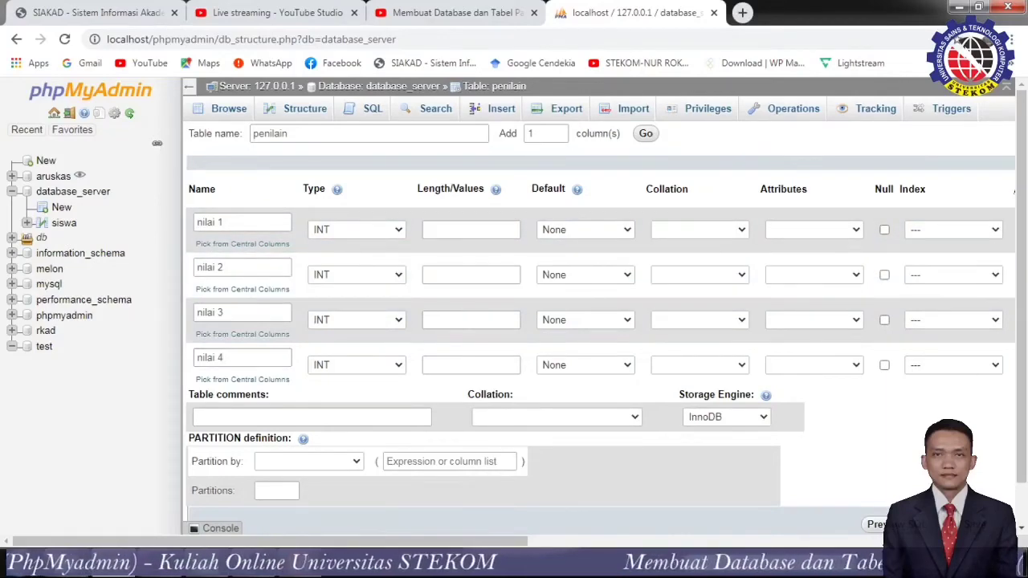
Give columns nilai 1 through nilai 4 a length of 5 and save the penilain table.
{"action": "scroll", "coordinate": [803, 441], "scroll_direction": "down", "scroll_amount": 1}
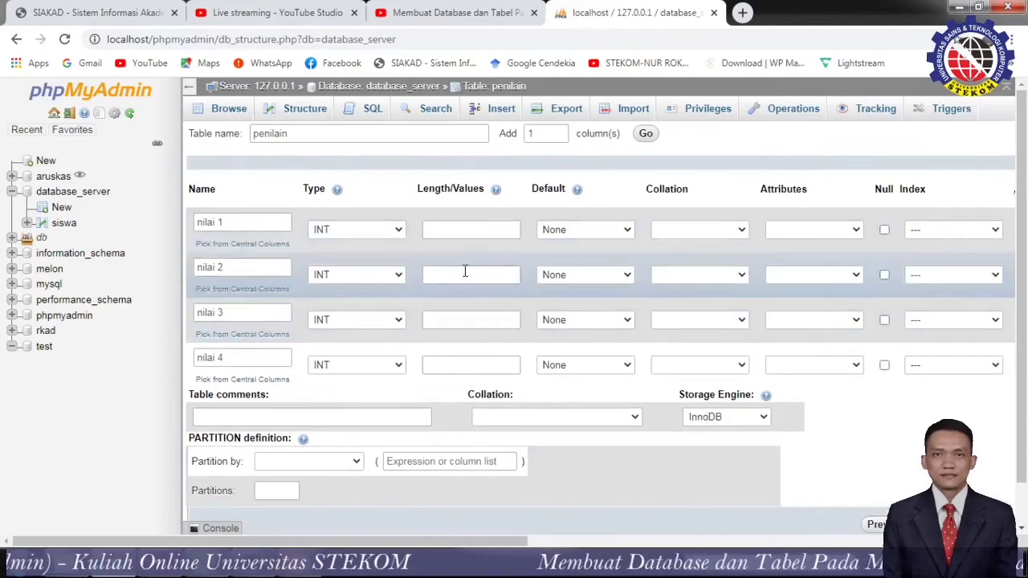
{"action": "left_click", "coordinate": [460, 228]}
{"action": "left_click", "coordinate": [460, 231]}
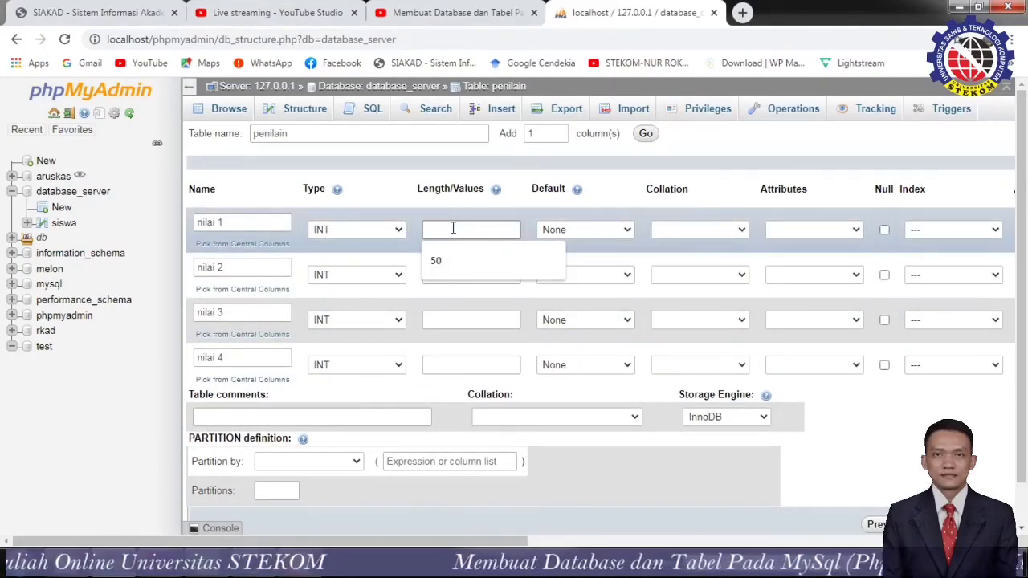
{"action": "type", "text": "5"}
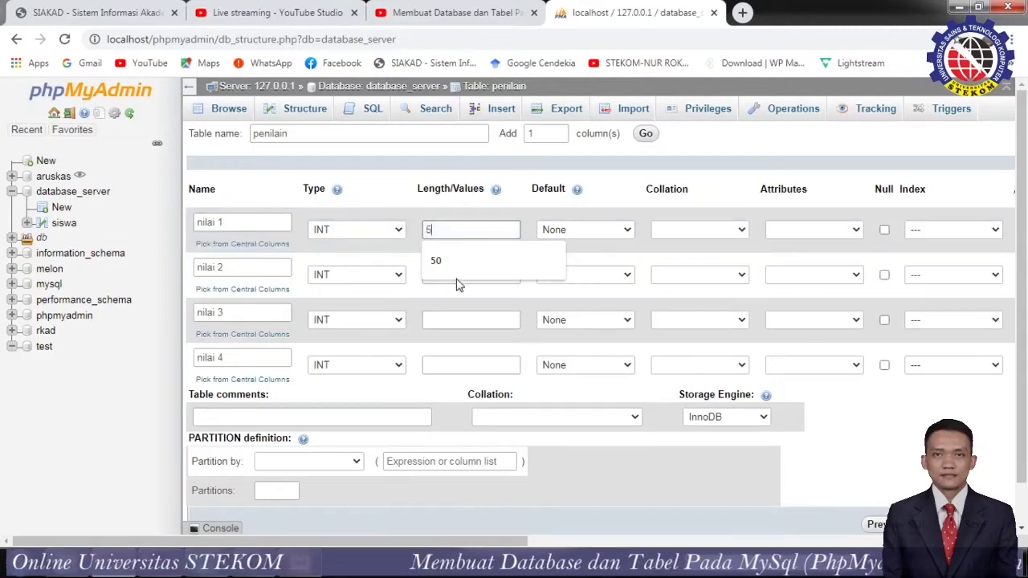
{"action": "left_click", "coordinate": [457, 319]}
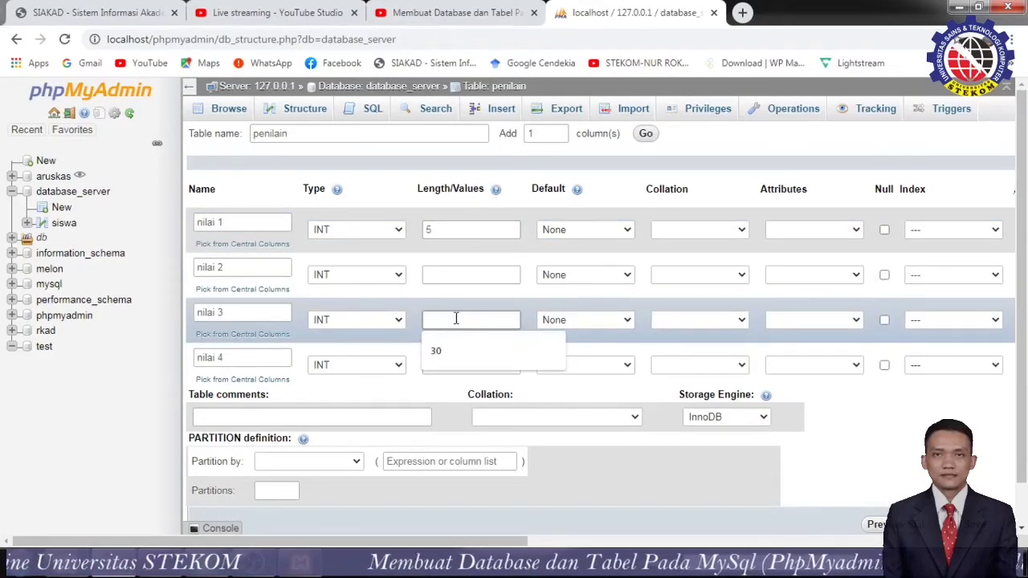
{"action": "type", "text": "5"}
{"action": "left_click", "coordinate": [456, 274]}
{"action": "type", "text": "5"}
{"action": "left_click", "coordinate": [448, 363]}
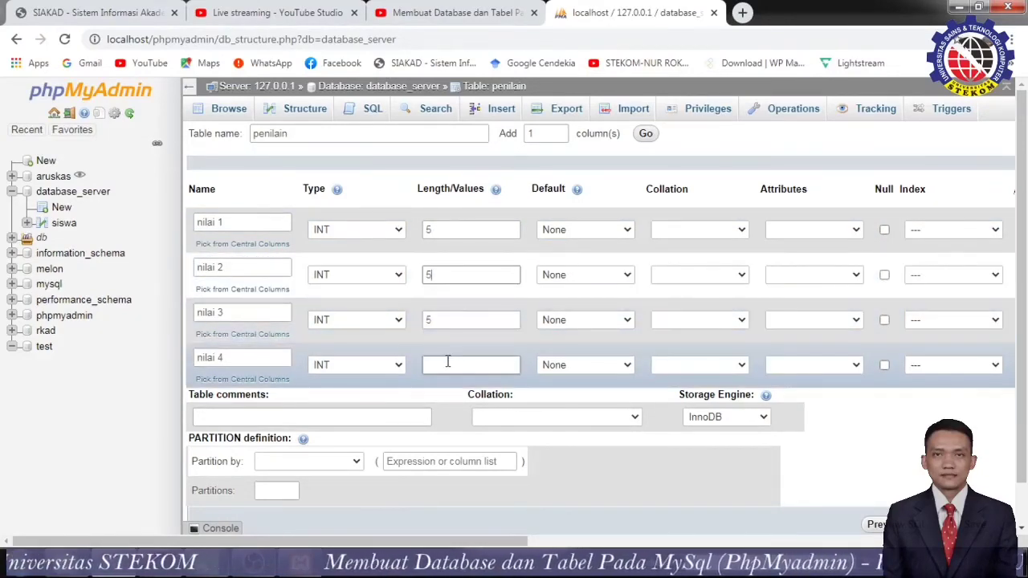
{"action": "type", "text": "5"}
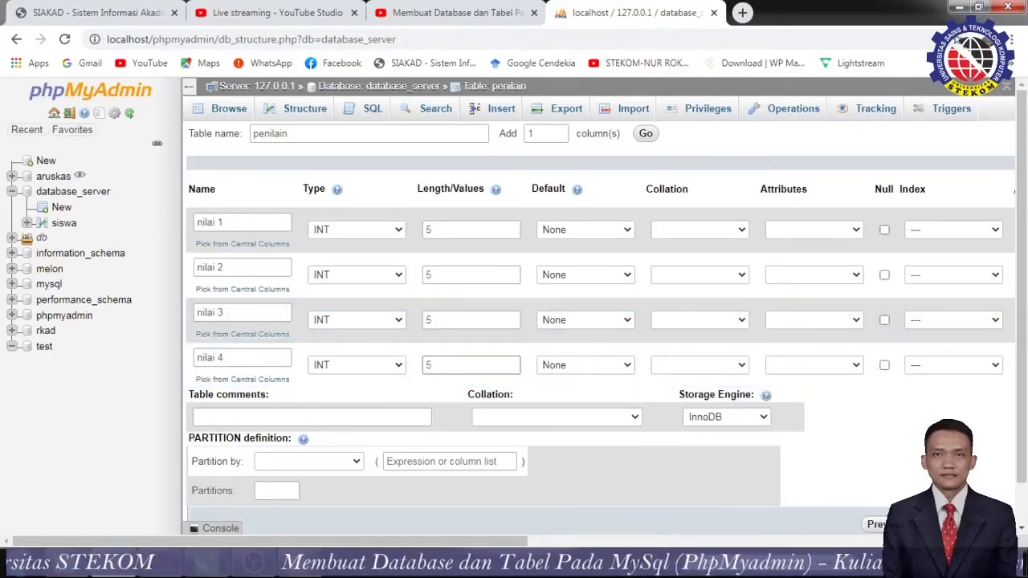
{"action": "scroll", "coordinate": [947, 417], "scroll_direction": "down", "scroll_amount": 1}
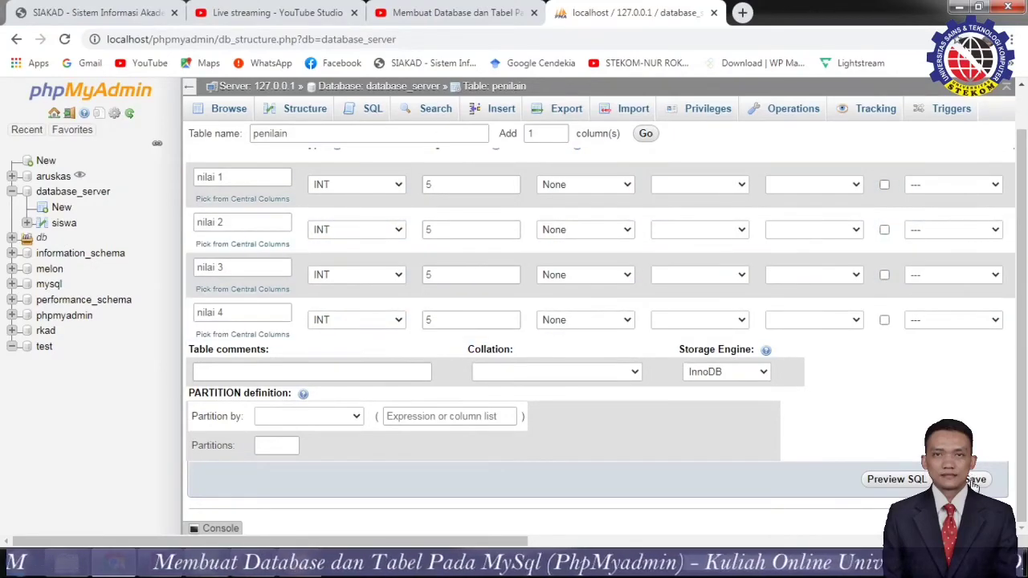
{"action": "left_click", "coordinate": [975, 480]}
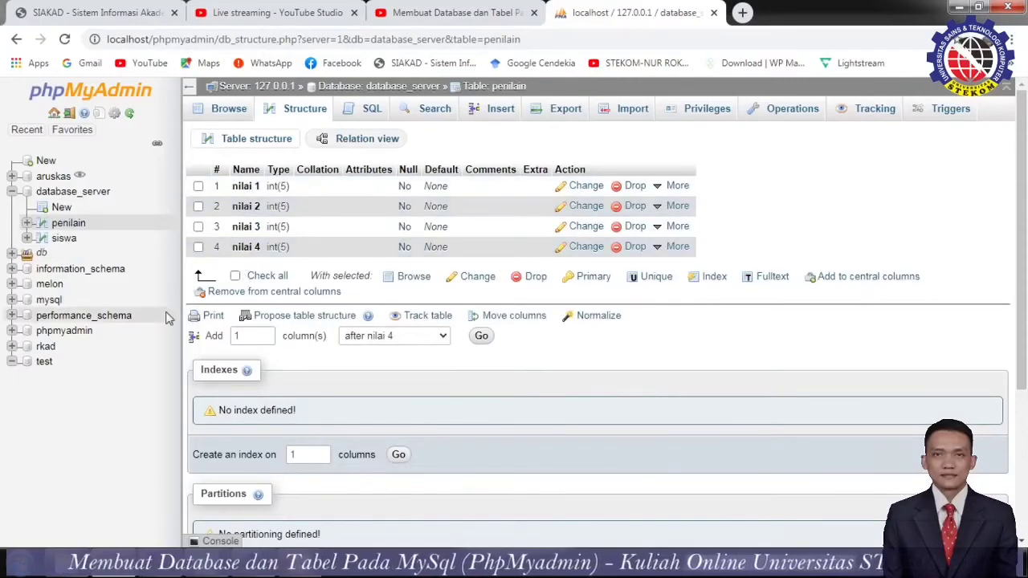
From the database_server table list, view the penilain Insert form, then return to the list.
{"action": "left_click", "coordinate": [62, 196]}
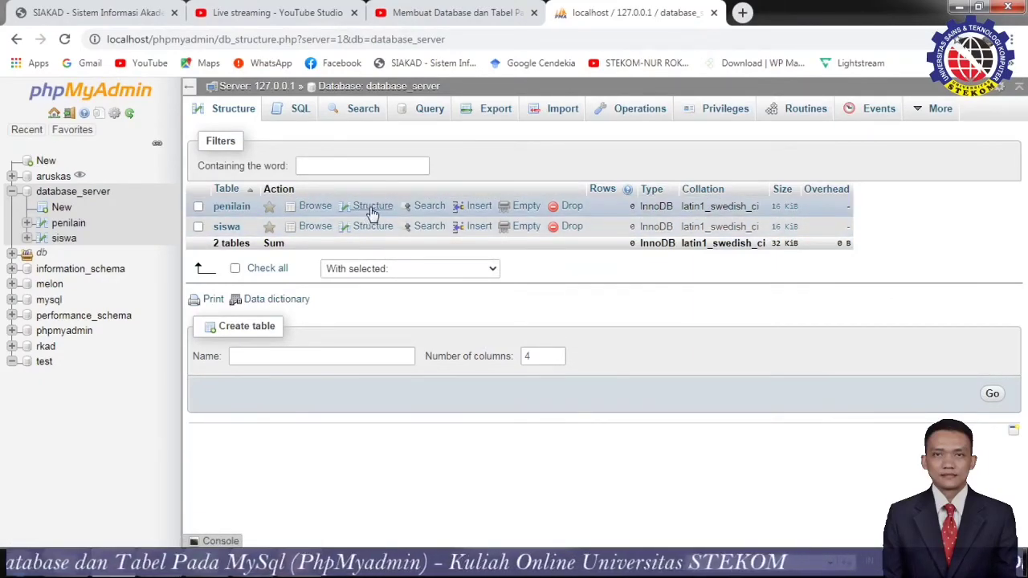
{"action": "left_click", "coordinate": [477, 211]}
{"action": "scroll", "coordinate": [462, 341], "scroll_direction": "down", "scroll_amount": 1}
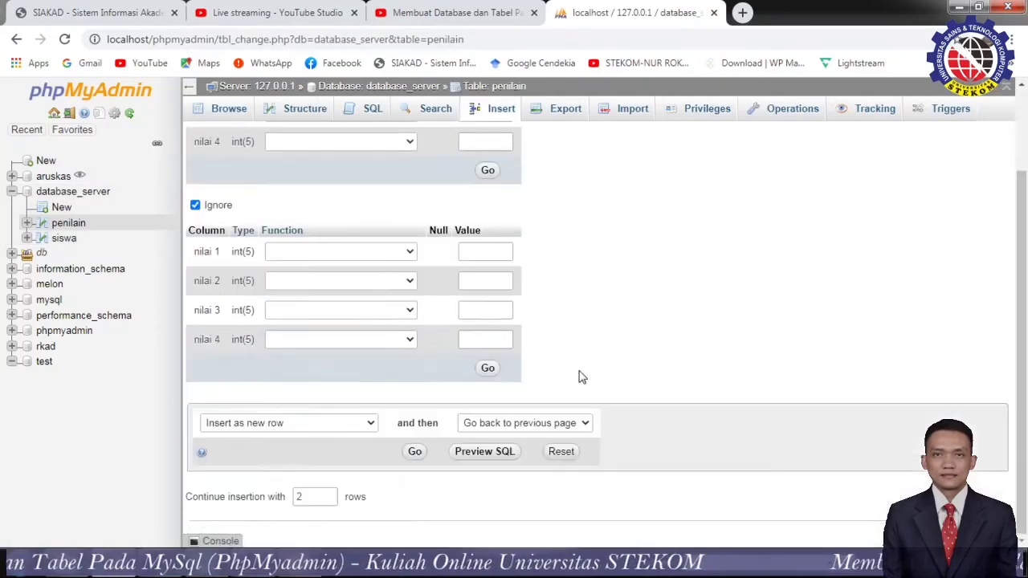
{"action": "left_click", "coordinate": [17, 40]}
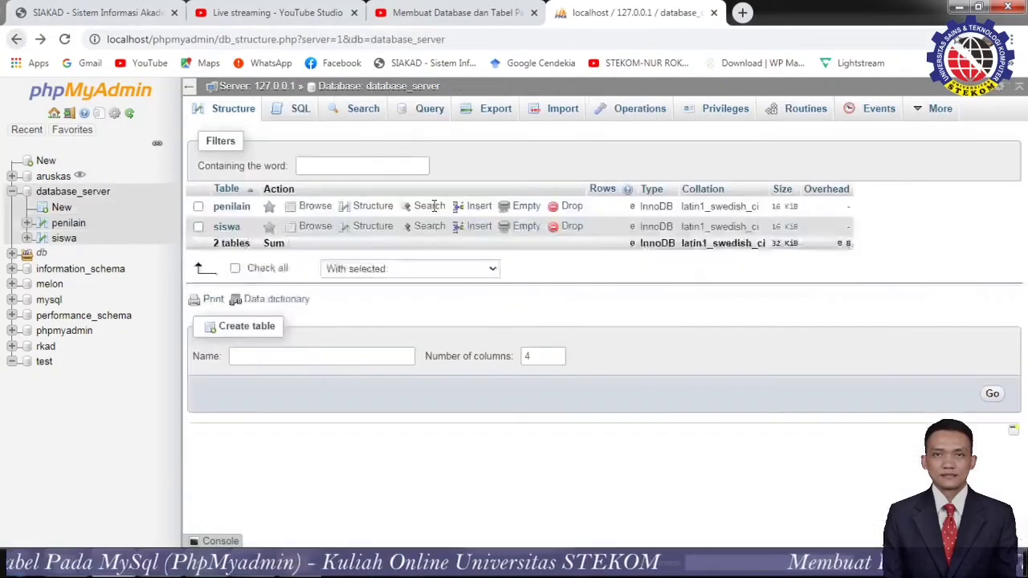
Look over the siswa Insert form's nama and kelas fields, then leave without adding a row.
{"action": "left_click", "coordinate": [478, 228]}
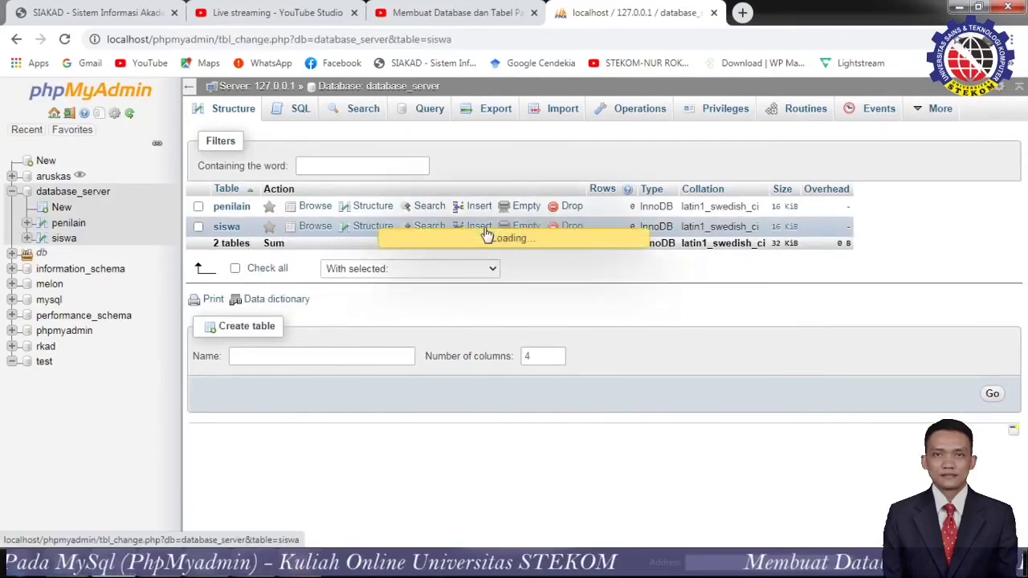
{"action": "left_click", "coordinate": [520, 159]}
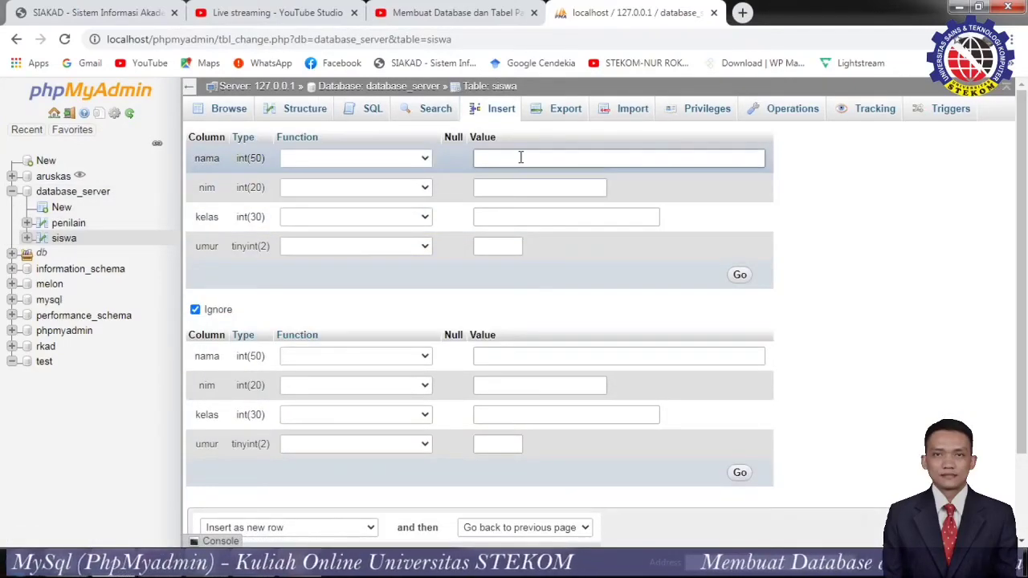
{"action": "left_click", "coordinate": [526, 215]}
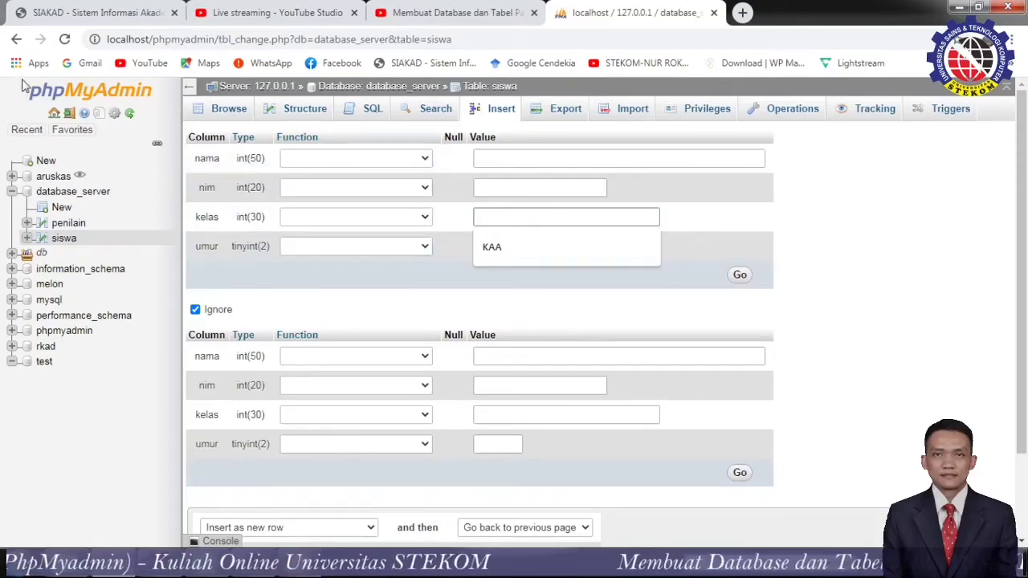
{"action": "left_click", "coordinate": [16, 39]}
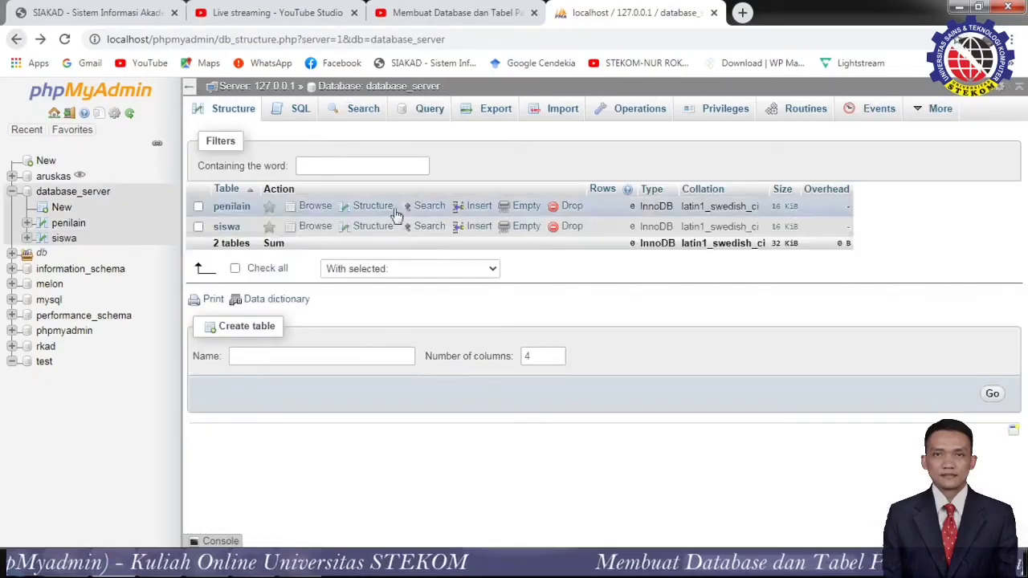
{"action": "left_click", "coordinate": [471, 207]}
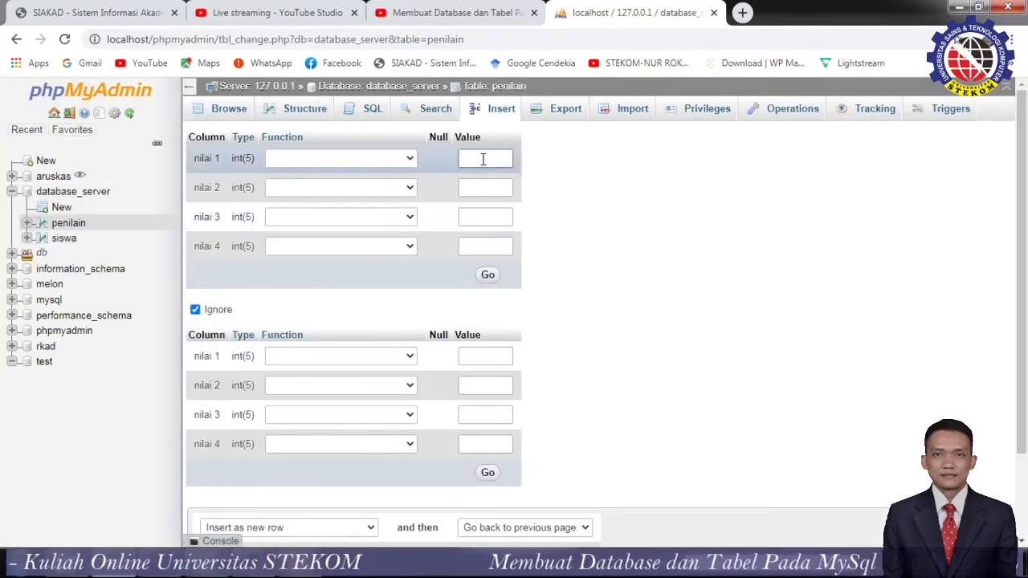
{"action": "left_click", "coordinate": [480, 187]}
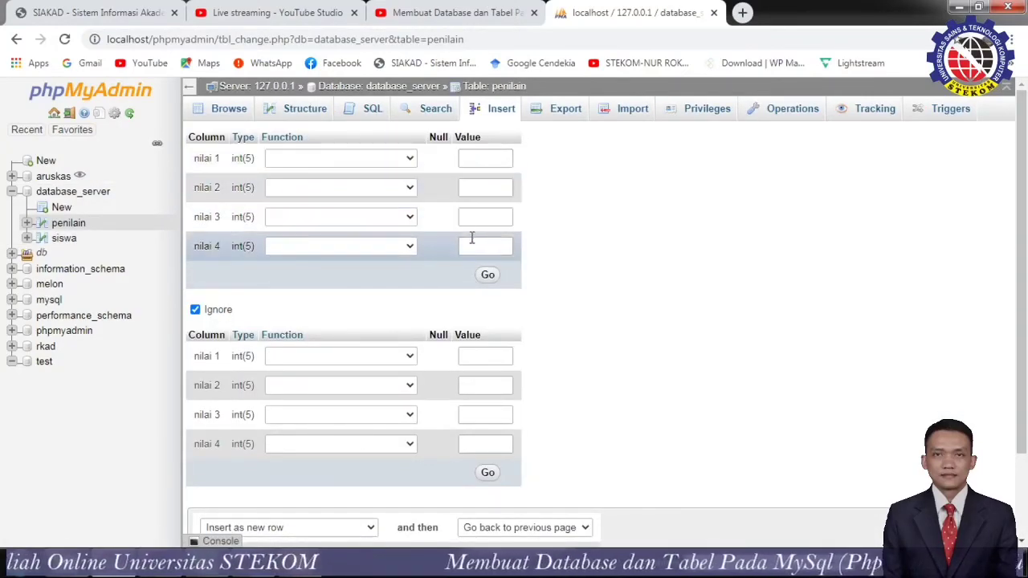
{"action": "left_click", "coordinate": [488, 276]}
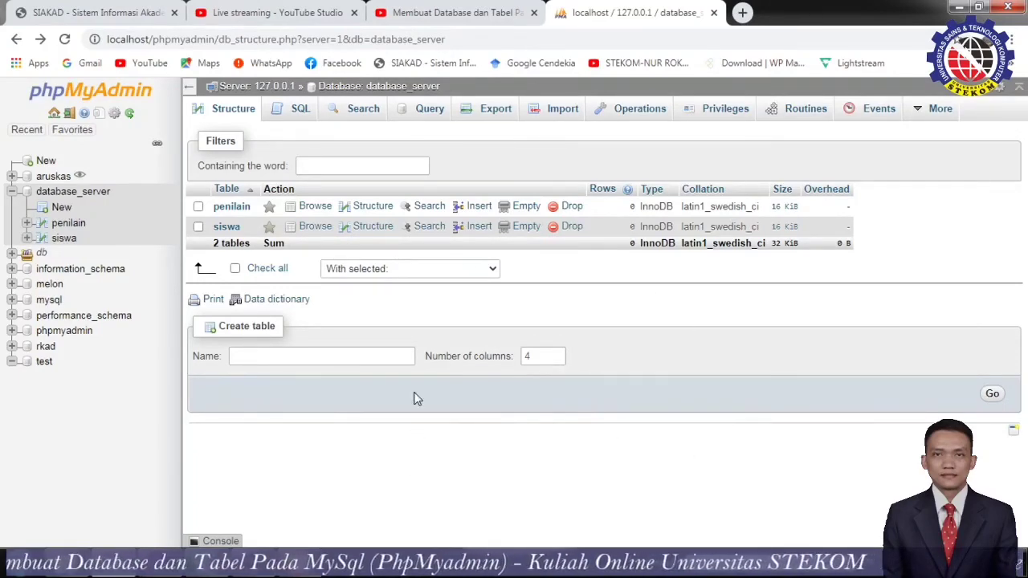
{"action": "left_click", "coordinate": [64, 237]}
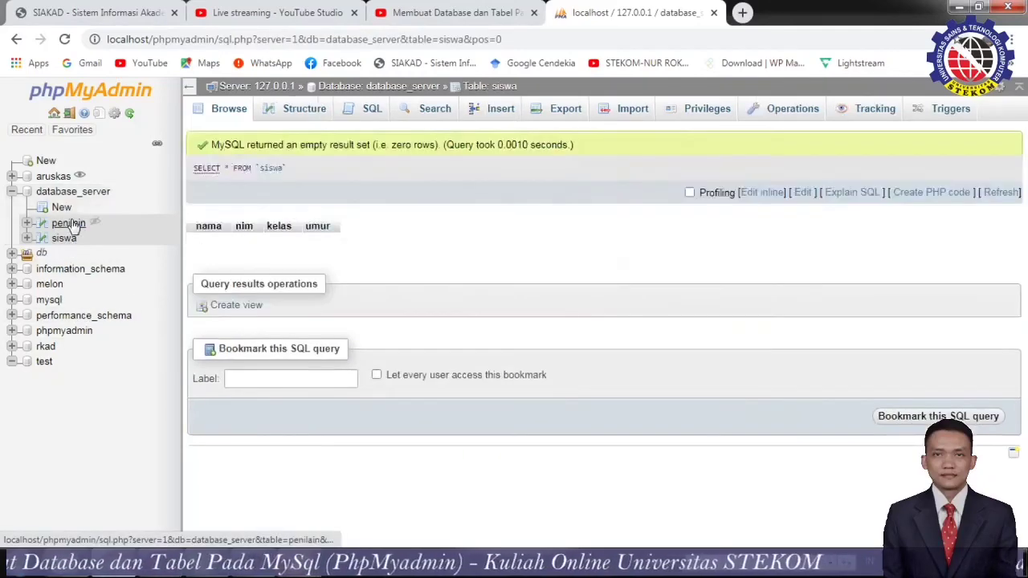
{"action": "left_click", "coordinate": [69, 224]}
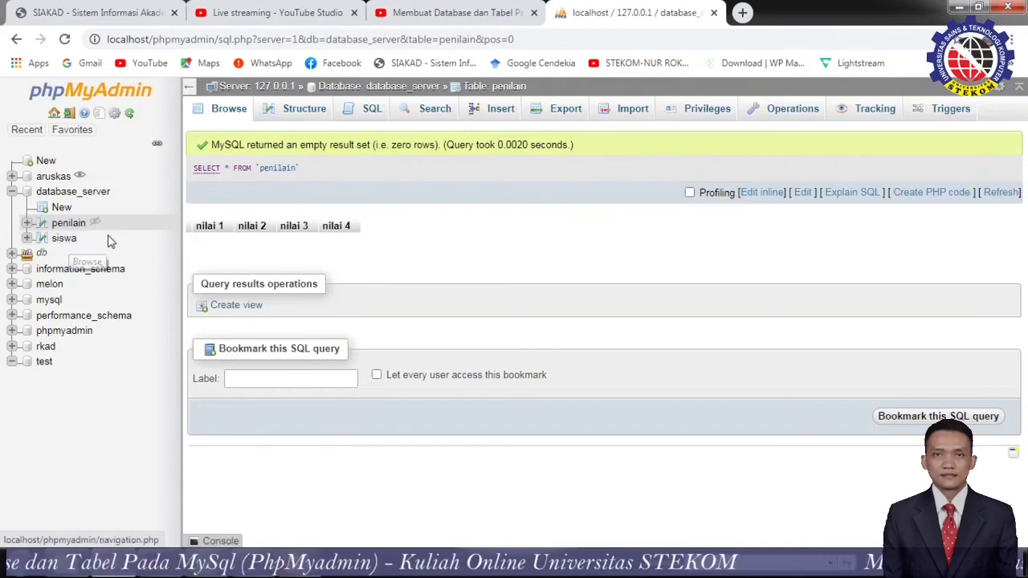
{"action": "left_click", "coordinate": [68, 224]}
{"action": "left_click", "coordinate": [67, 242]}
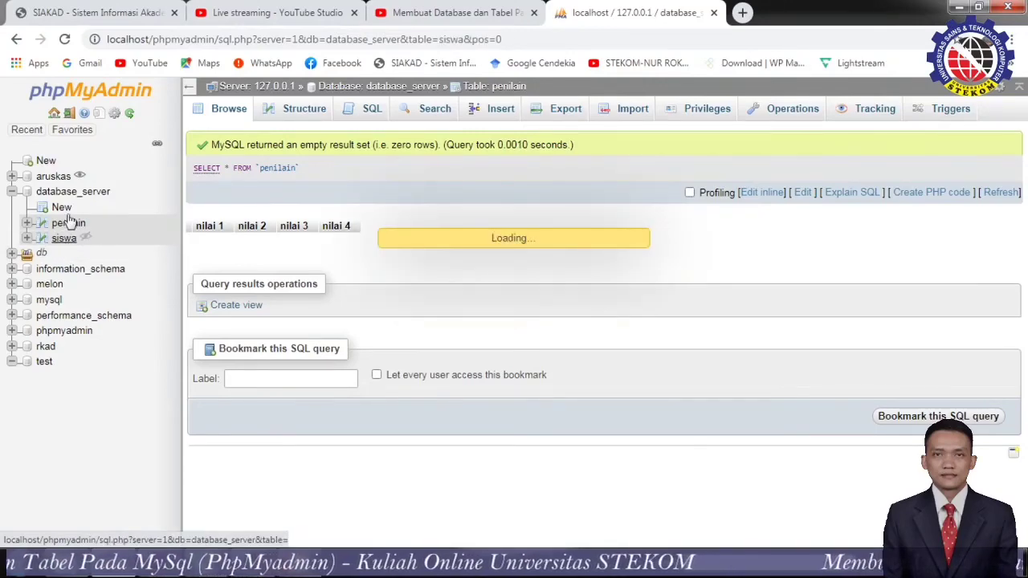
{"action": "left_click", "coordinate": [77, 208]}
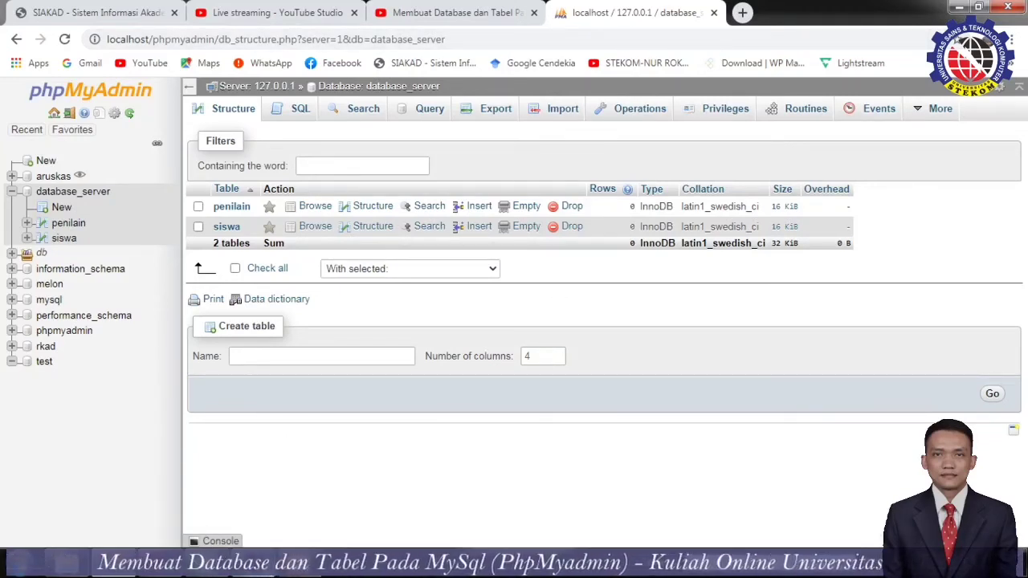
{"action": "mouse_move", "coordinate": [253, 562]}
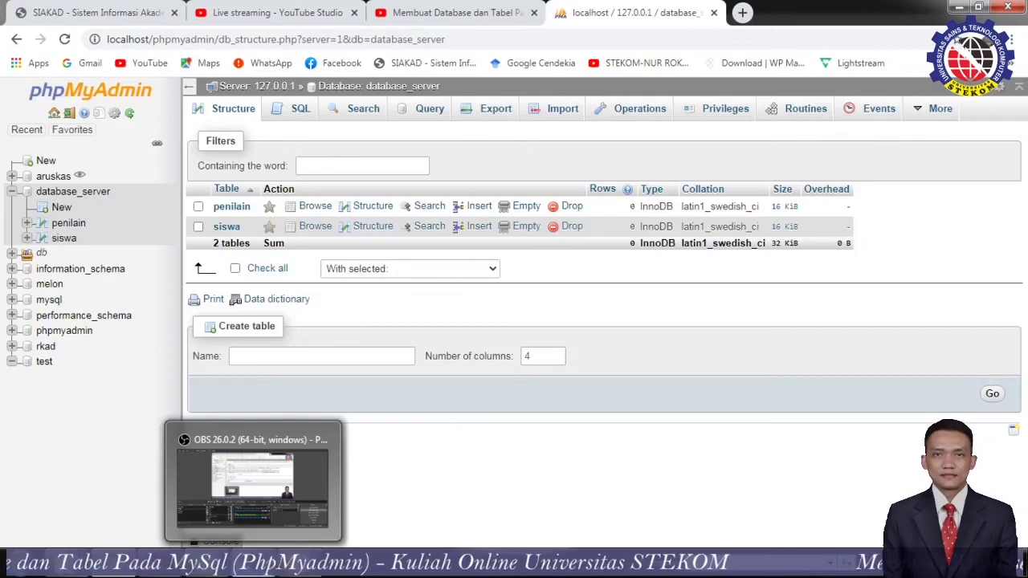
In OBS Studio, select the lanjut scene and hide the Display Capture source.
{"action": "left_click", "coordinate": [263, 491]}
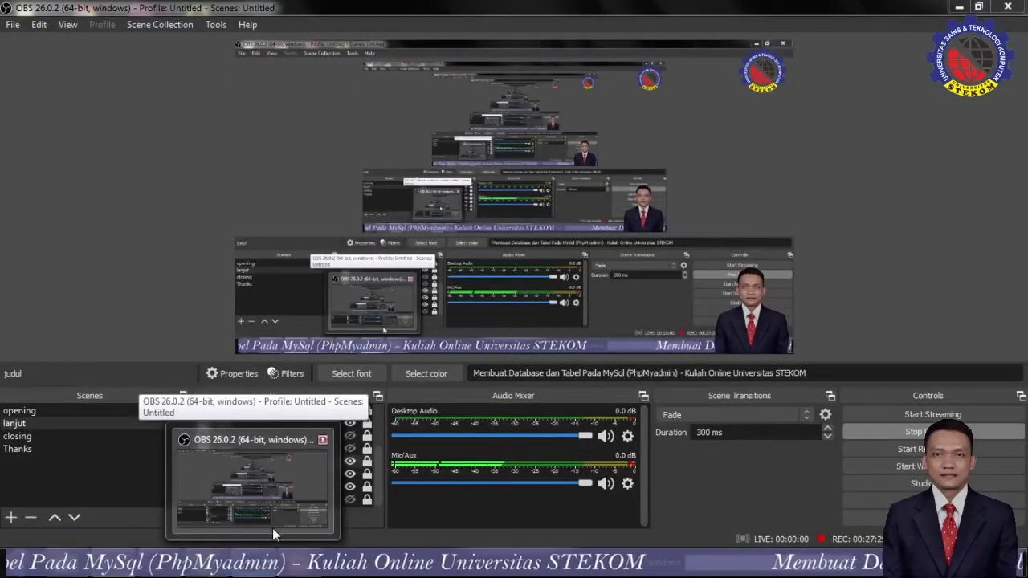
{"action": "left_click", "coordinate": [272, 528]}
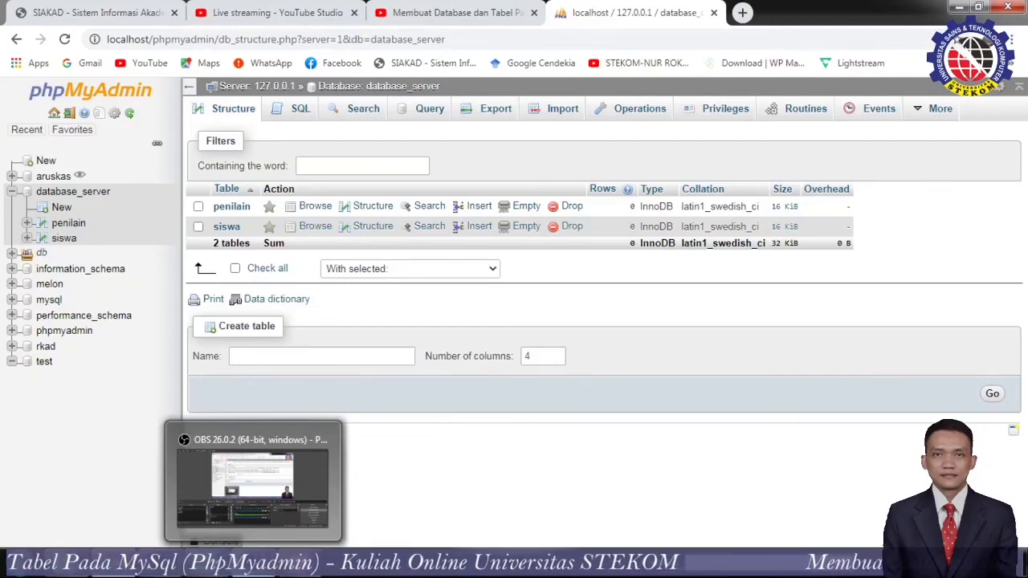
{"action": "left_click", "coordinate": [251, 564]}
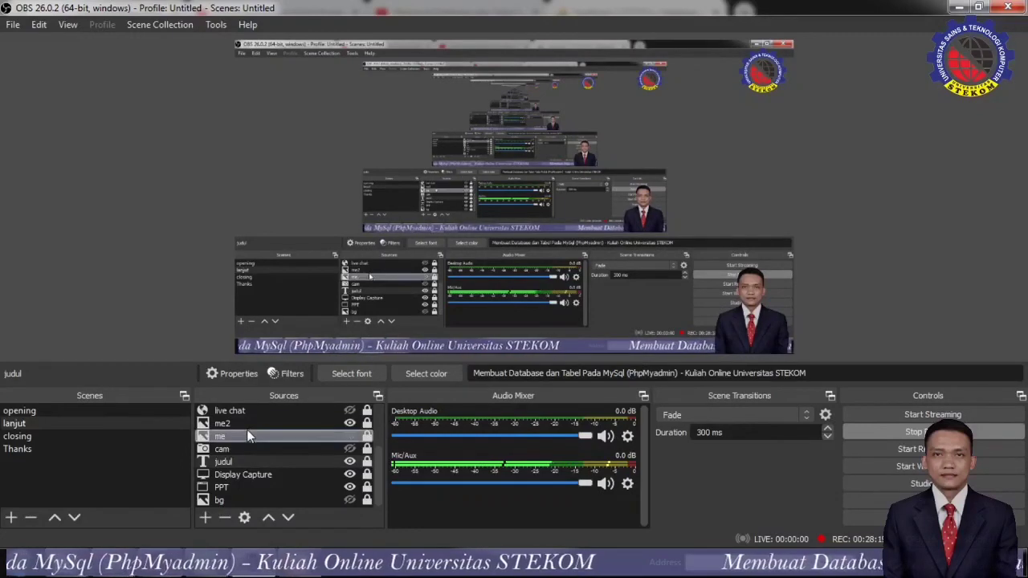
{"action": "left_click", "coordinate": [80, 441]}
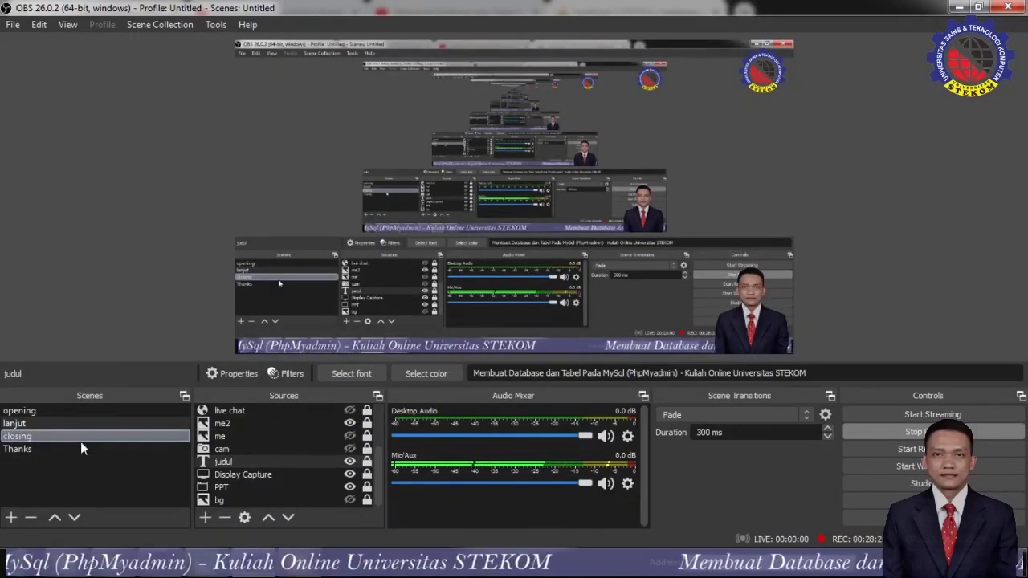
{"action": "key", "text": "Up"}
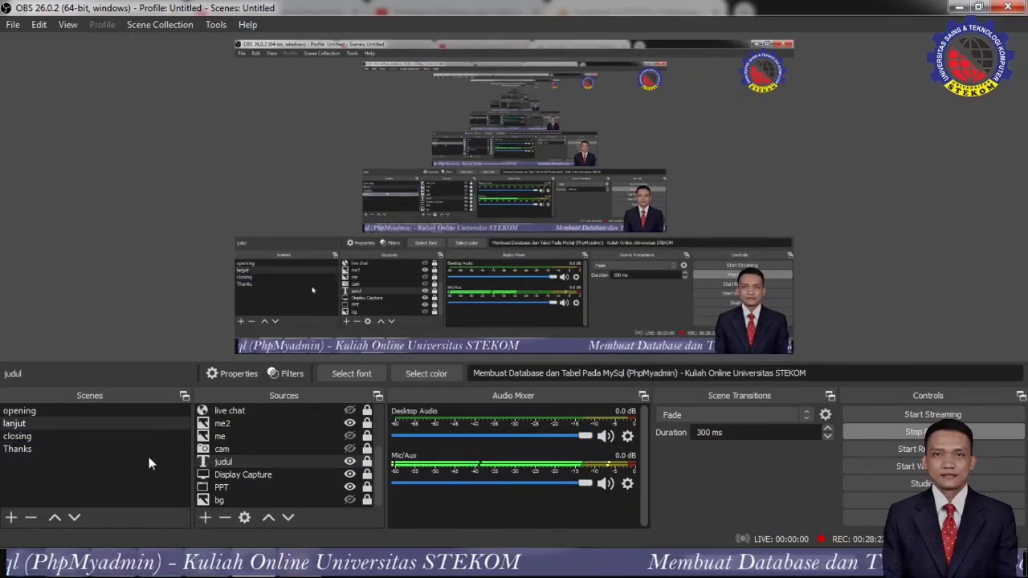
{"action": "left_click", "coordinate": [349, 475]}
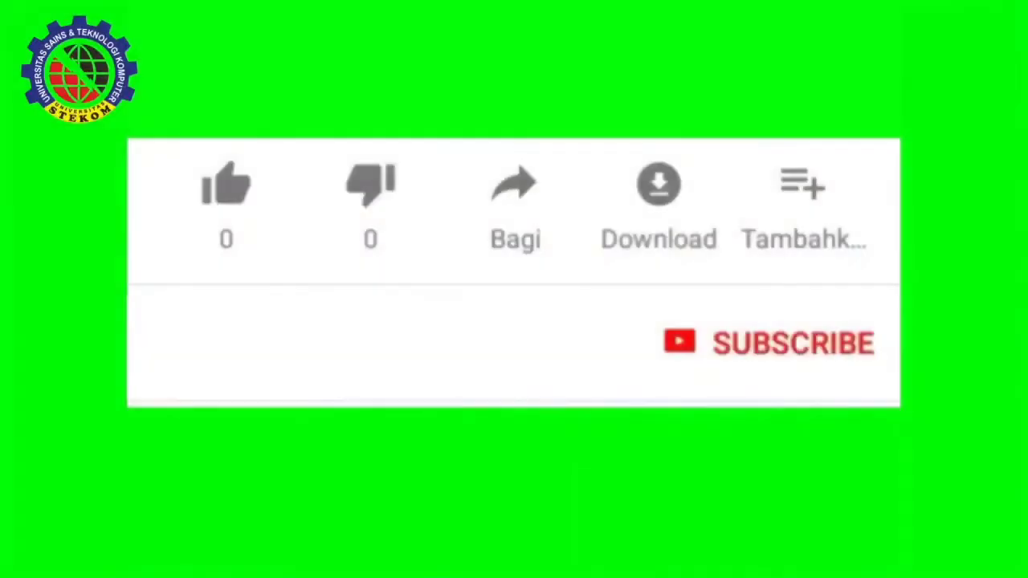